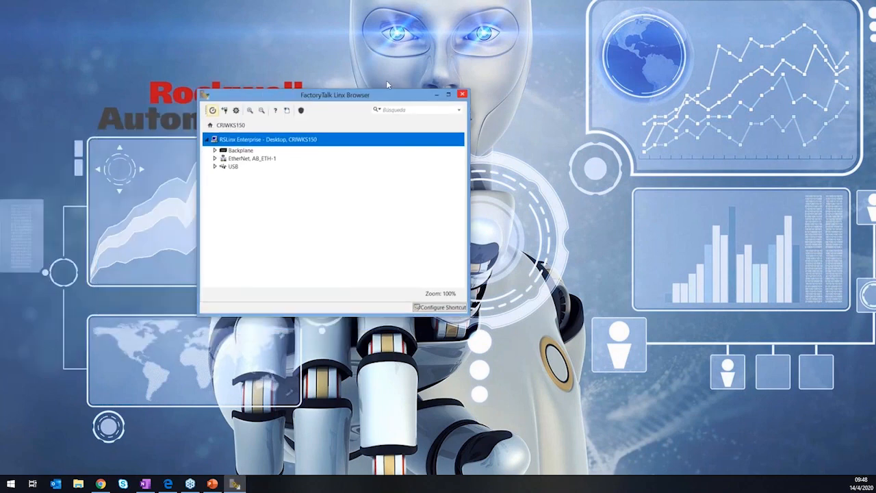
Expand the AB_ETH-1 Ethernet network down to the backplane of the 1756-EN2TR at 192.168.1.11 and examine its controller modules.
{"action": "left_click", "coordinate": [253, 139]}
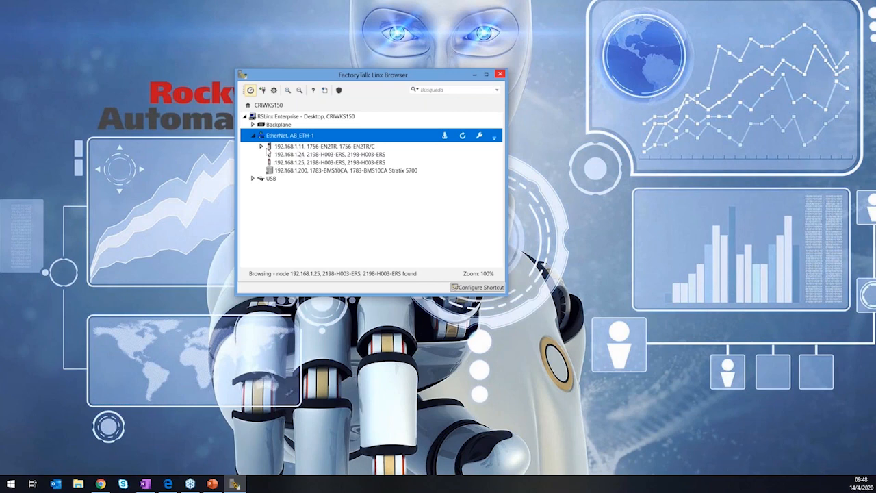
{"action": "left_click", "coordinate": [263, 147]}
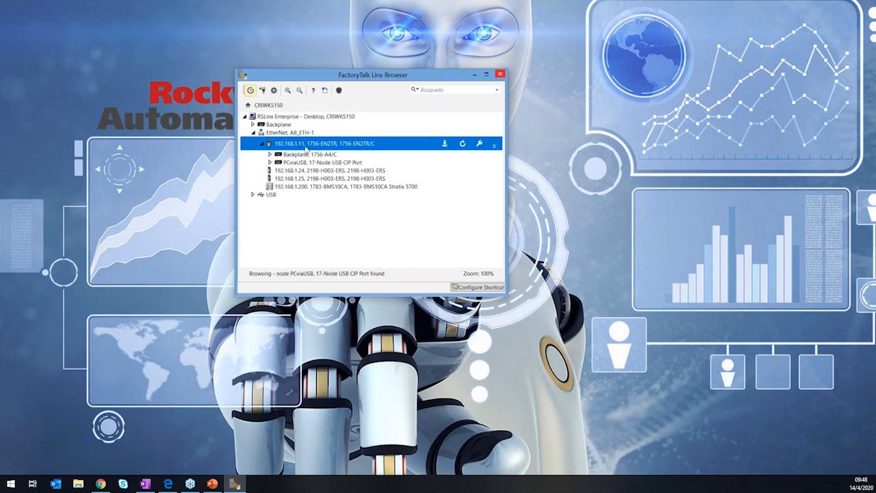
{"action": "left_click", "coordinate": [271, 155]}
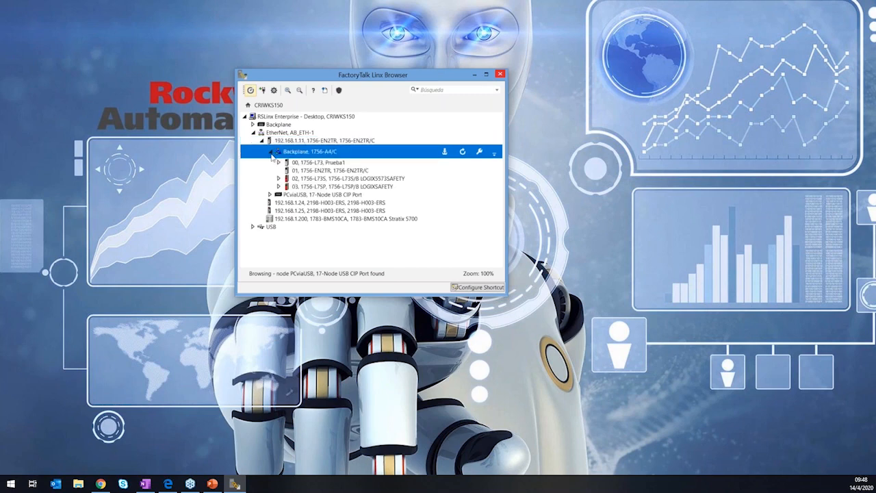
{"action": "left_click", "coordinate": [312, 162]}
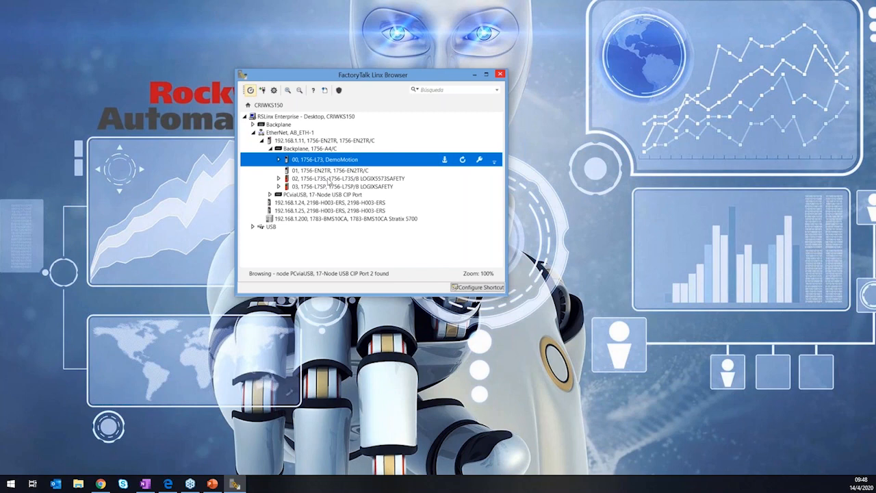
{"action": "left_click", "coordinate": [329, 179]}
{"action": "left_click", "coordinate": [327, 187]}
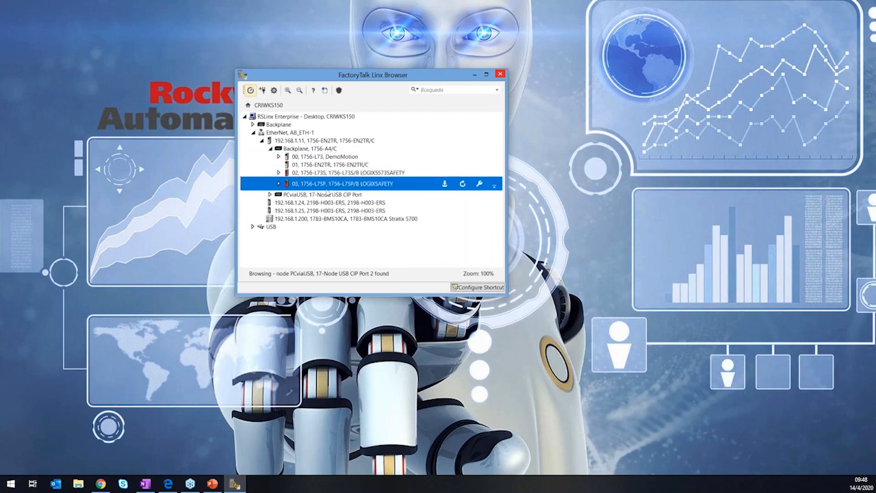
{"action": "left_click", "coordinate": [328, 174]}
{"action": "left_click", "coordinate": [326, 185]}
Collapse the 1756-EN2TR node and examine the two 2198-H003-ERS drives and the Stratix 5700 switch on the Ethernet network.
{"action": "left_click", "coordinate": [263, 141]}
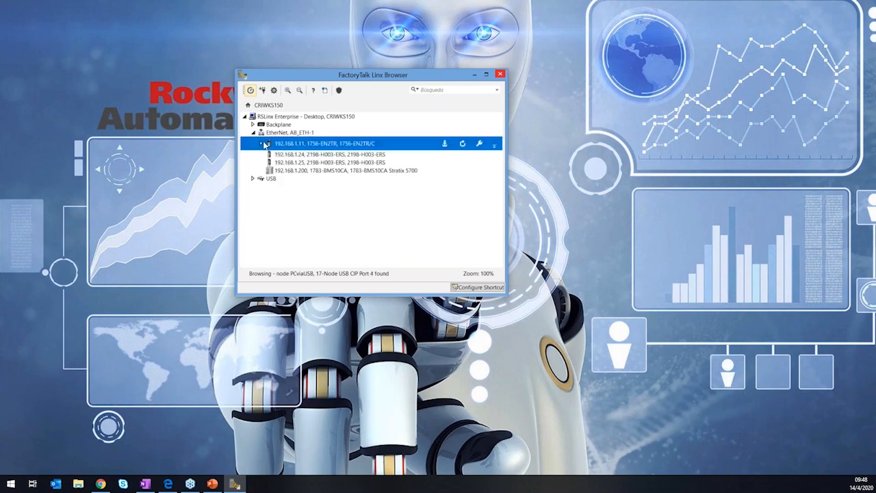
{"action": "left_click", "coordinate": [322, 155]}
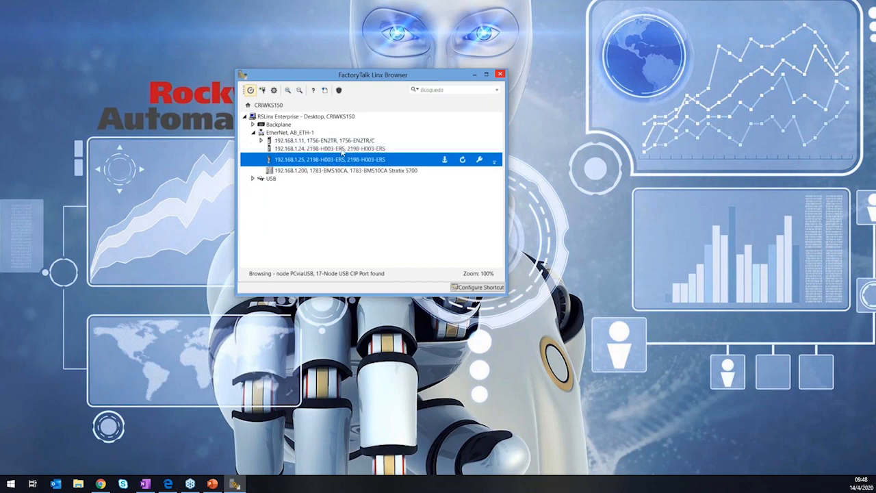
{"action": "left_click", "coordinate": [332, 162]}
{"action": "left_click", "coordinate": [337, 152]}
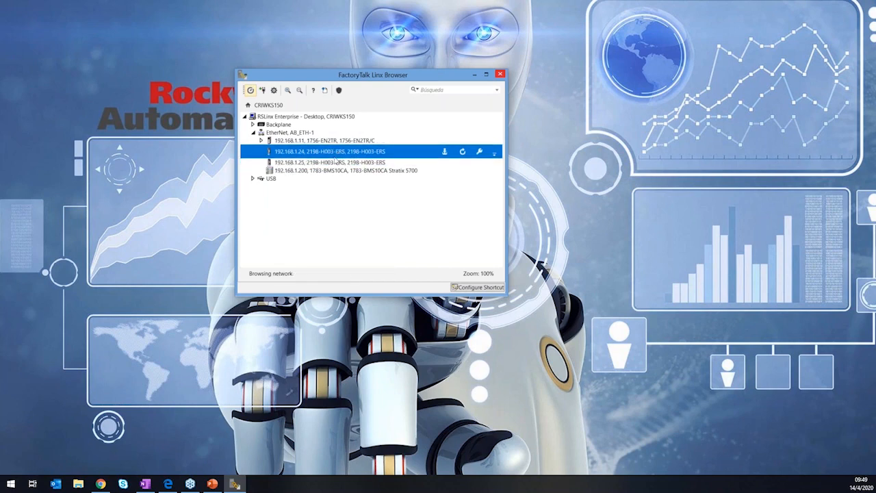
{"action": "left_click", "coordinate": [334, 163]}
{"action": "left_click", "coordinate": [339, 150]}
{"action": "left_click", "coordinate": [334, 163]}
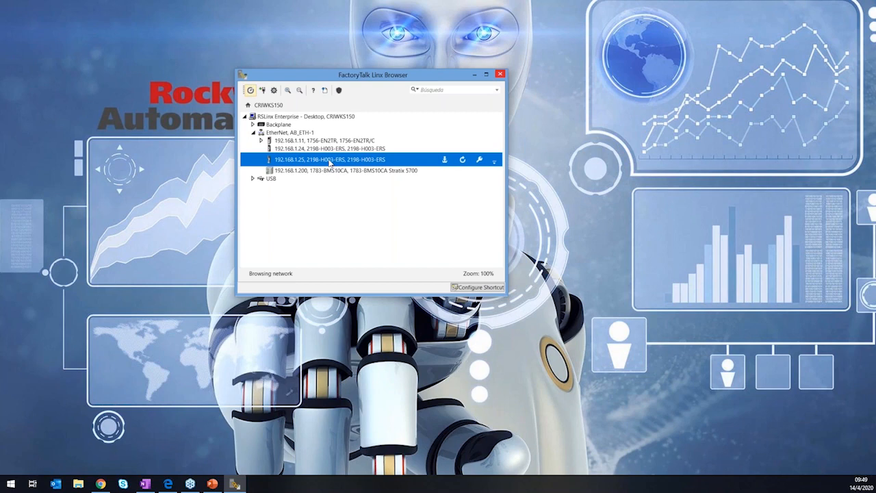
{"action": "left_click", "coordinate": [306, 152]}
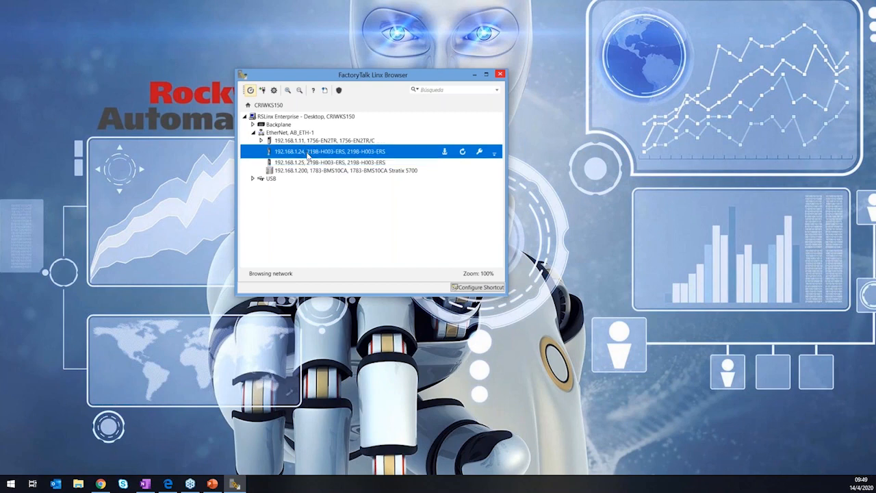
{"action": "left_click", "coordinate": [306, 163]}
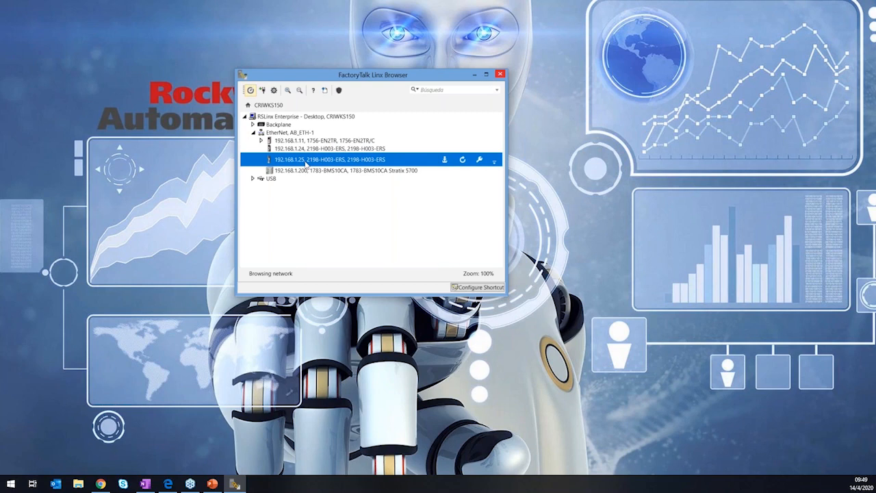
{"action": "left_click", "coordinate": [320, 172]}
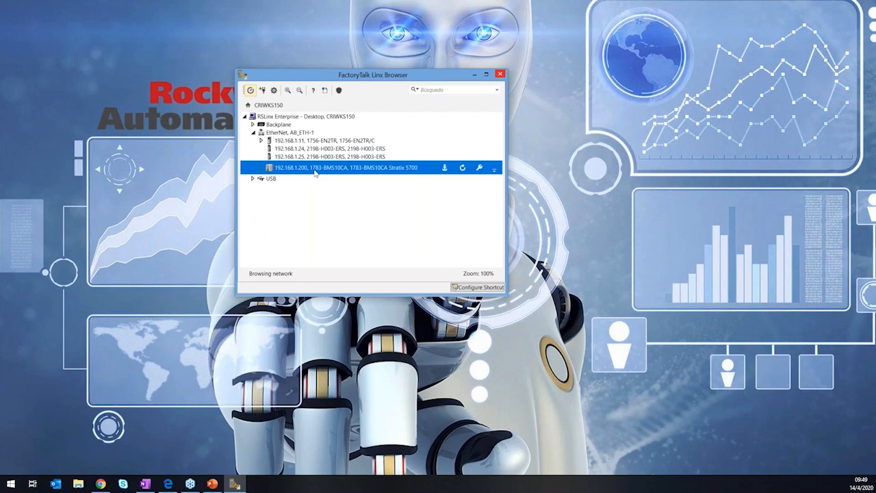
{"action": "left_click", "coordinate": [342, 152]}
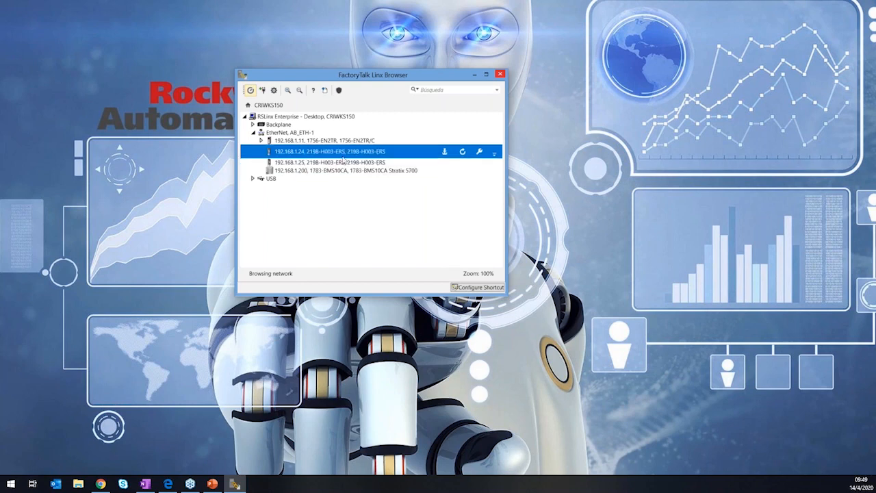
{"action": "left_click", "coordinate": [345, 162]}
{"action": "left_click", "coordinate": [345, 154]}
{"action": "left_click", "coordinate": [348, 161]}
{"action": "left_click", "coordinate": [349, 152]}
{"action": "left_click", "coordinate": [351, 159]}
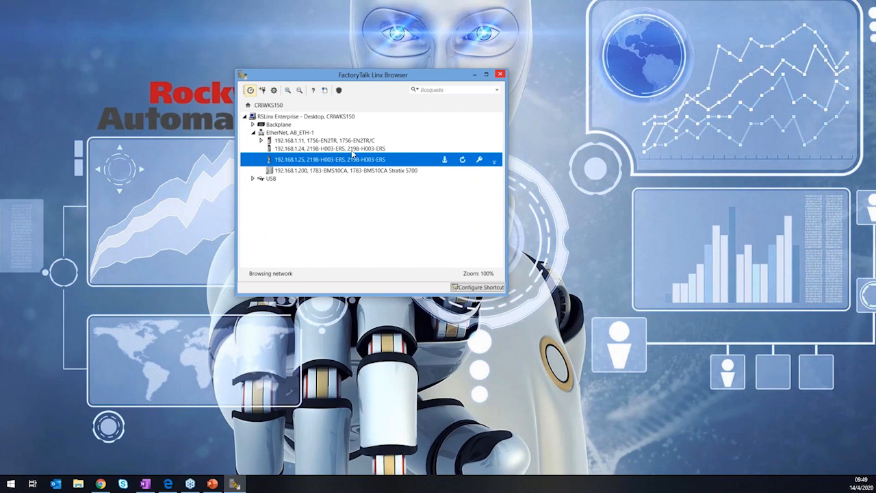
{"action": "left_click", "coordinate": [354, 149]}
{"action": "left_click", "coordinate": [375, 162]}
{"action": "left_click", "coordinate": [317, 150]}
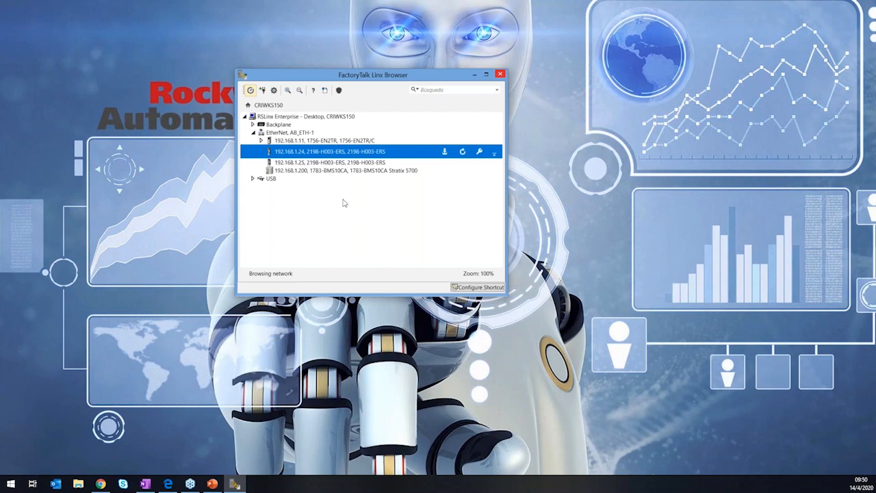
{"action": "left_click", "coordinate": [321, 164]}
{"action": "left_click", "coordinate": [320, 173]}
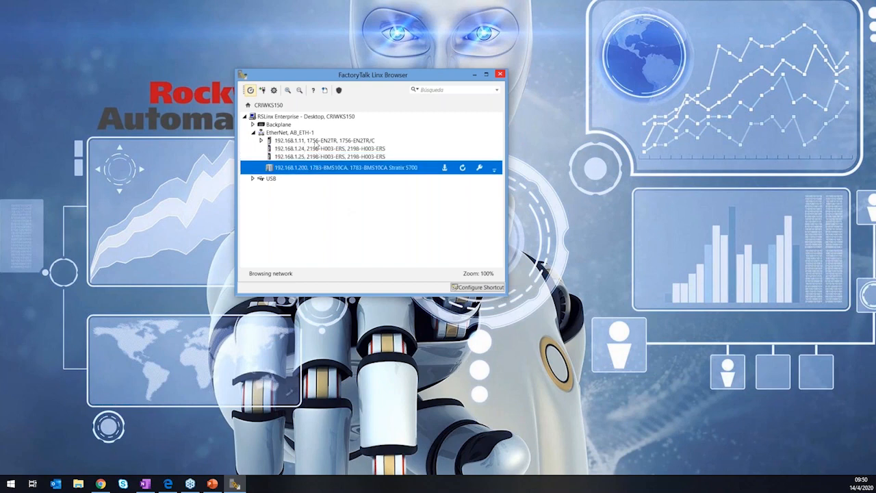
{"action": "left_click", "coordinate": [317, 143]}
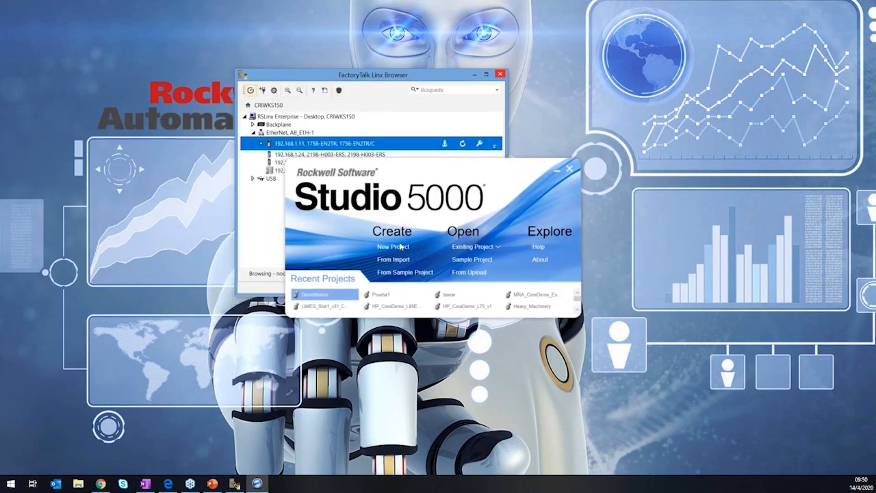
Start a new Logix project in Studio 5000 and select the 1756-L73 ControlLogix 5570 controller.
{"action": "left_click", "coordinate": [401, 247]}
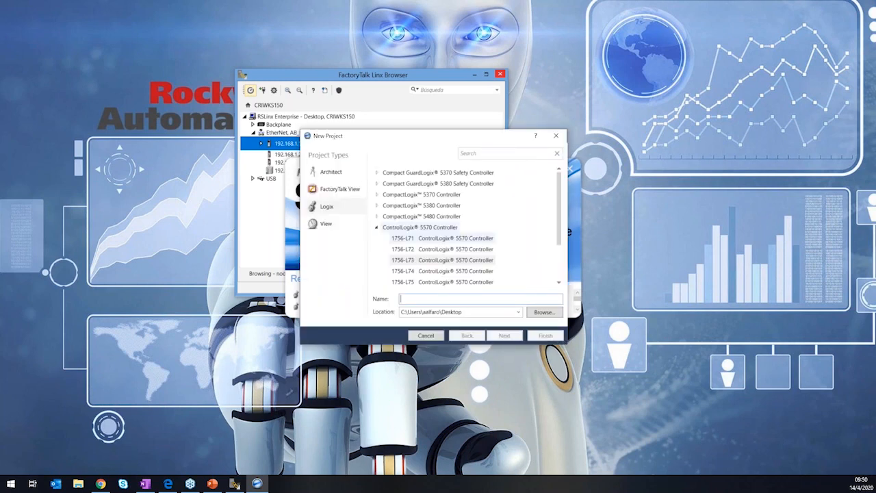
{"action": "left_click", "coordinate": [451, 262]}
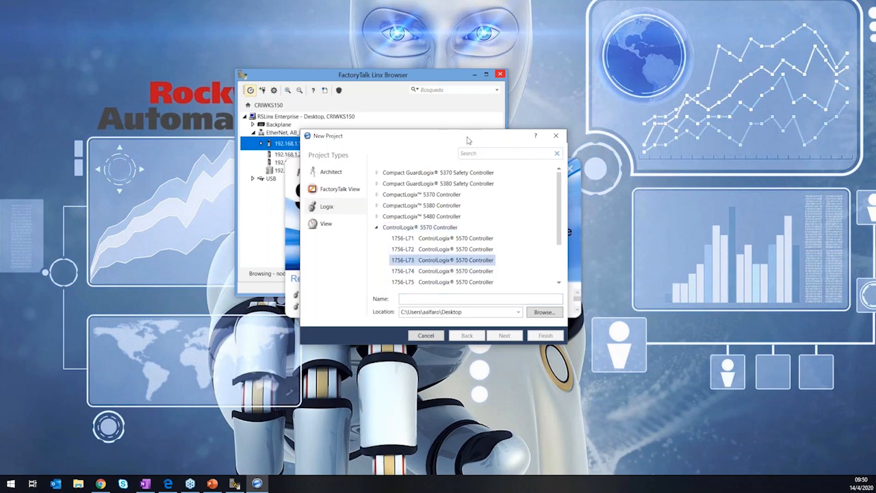
{"action": "left_click_drag", "start_coordinate": [469, 140], "coordinate": [442, 162]}
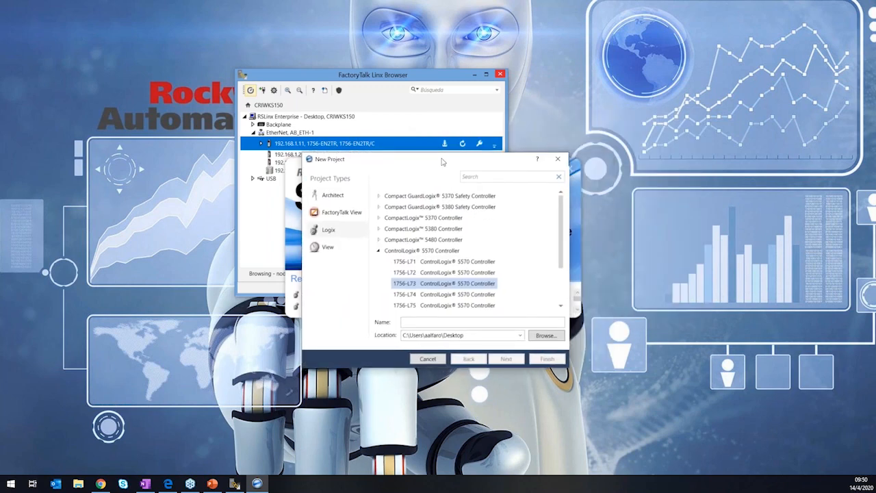
{"action": "left_click", "coordinate": [342, 230]}
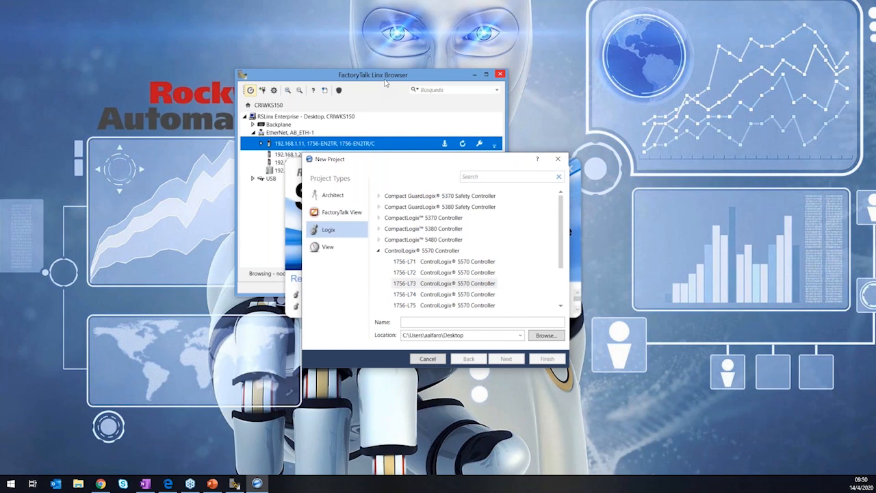
Place FactoryTalk Linx Browser clear of the New Project dialog and locate the 1756-L73 controller in the 1756-EN2TR node's backplane.
{"action": "left_click_drag", "start_coordinate": [385, 83], "coordinate": [162, 25]}
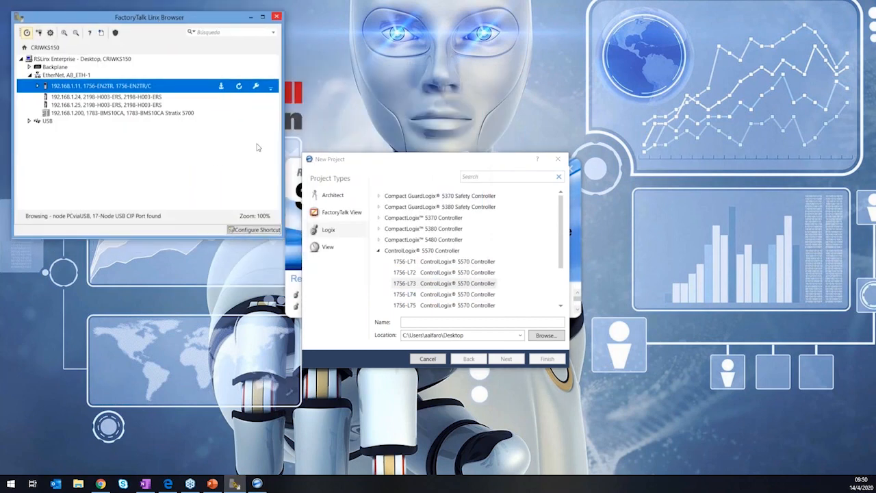
{"action": "left_click", "coordinate": [38, 86]}
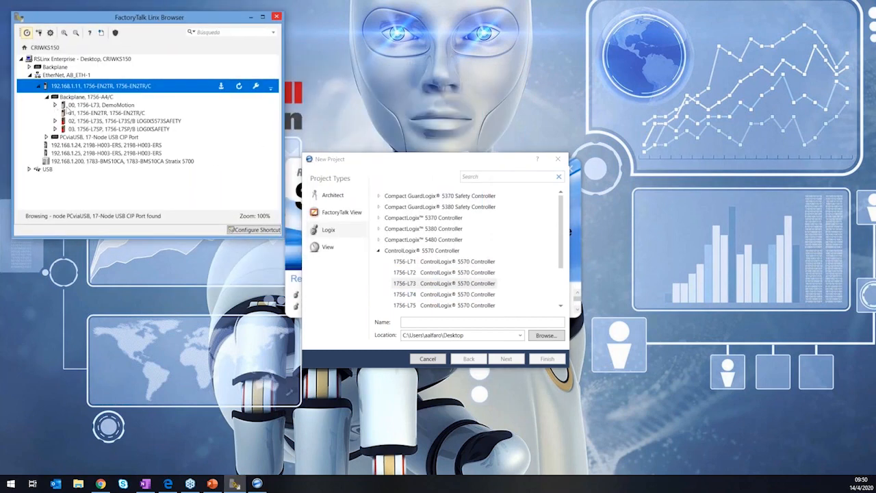
{"action": "left_click", "coordinate": [94, 105]}
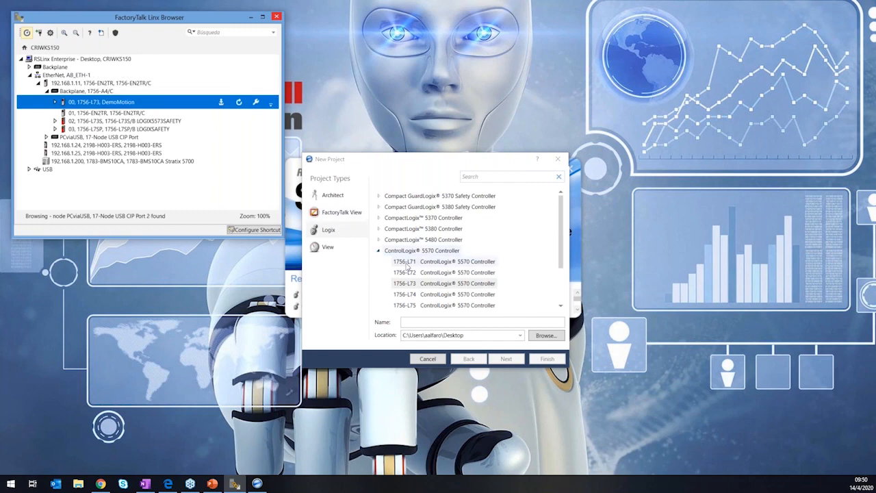
In Studio 5000, choose the 1756-L73 controller, name the project LabMotion and continue to the controller settings.
{"action": "left_click", "coordinate": [412, 286]}
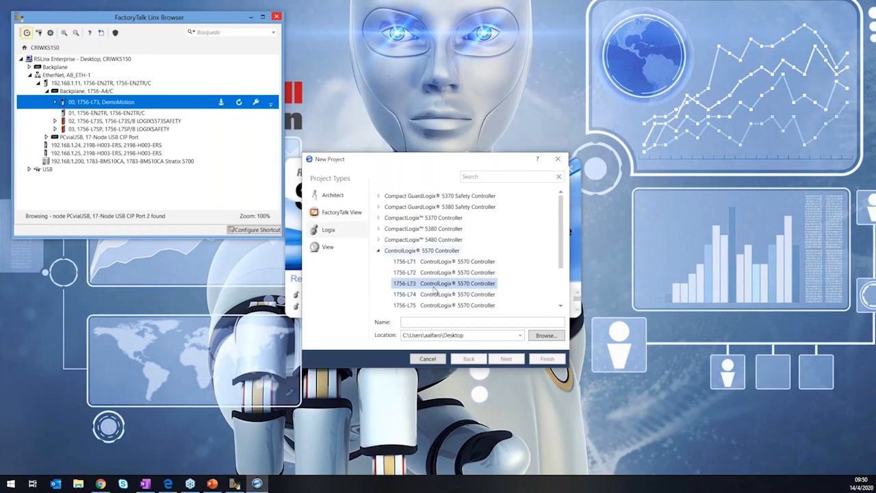
{"action": "left_click", "coordinate": [436, 320]}
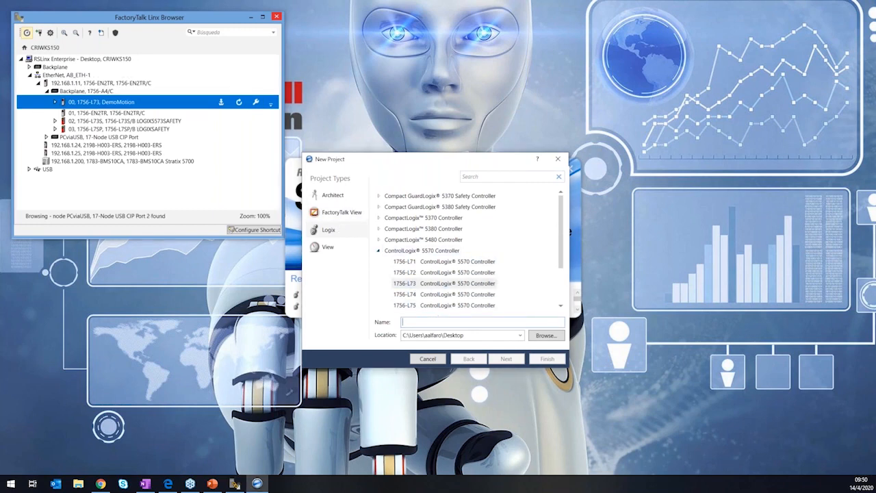
{"action": "type", "text": "De"}
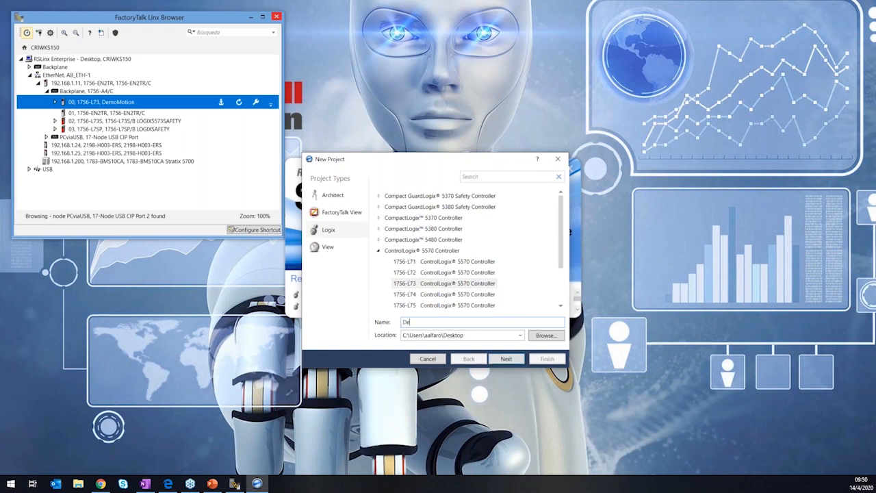
{"action": "key", "text": "BackSpace"}
{"action": "key", "text": "BackSpace"}
{"action": "type", "text": "LabMotion"}
{"action": "left_click", "coordinate": [508, 359]}
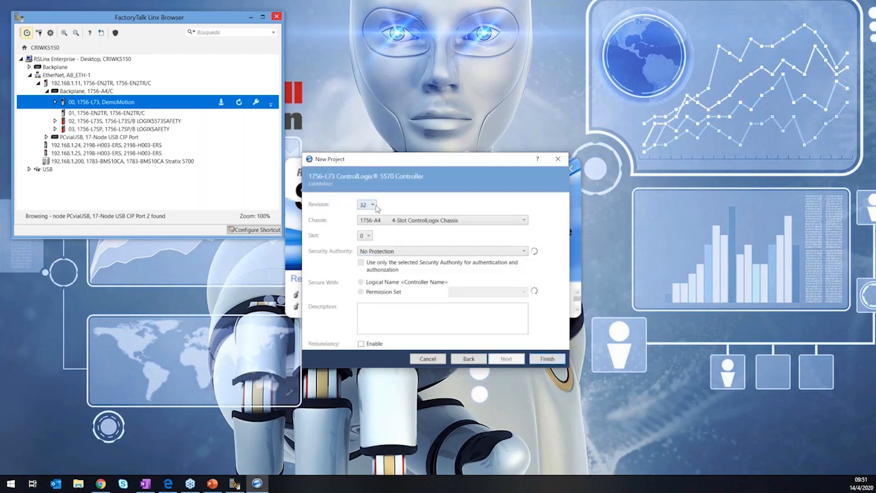
Check the firmware revision in the slot 00 1756-L73 controller's properties in FactoryTalk Linx Browser, leaving them unchanged.
{"action": "right_click", "coordinate": [96, 102]}
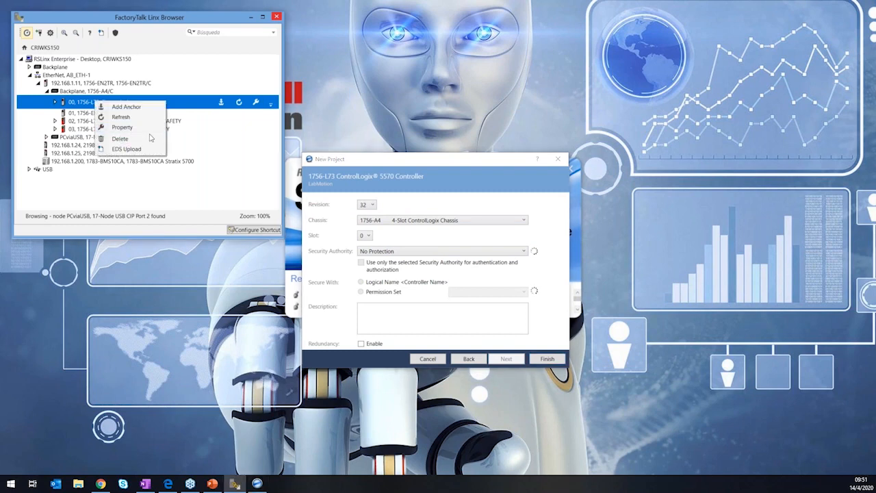
{"action": "left_click", "coordinate": [141, 128]}
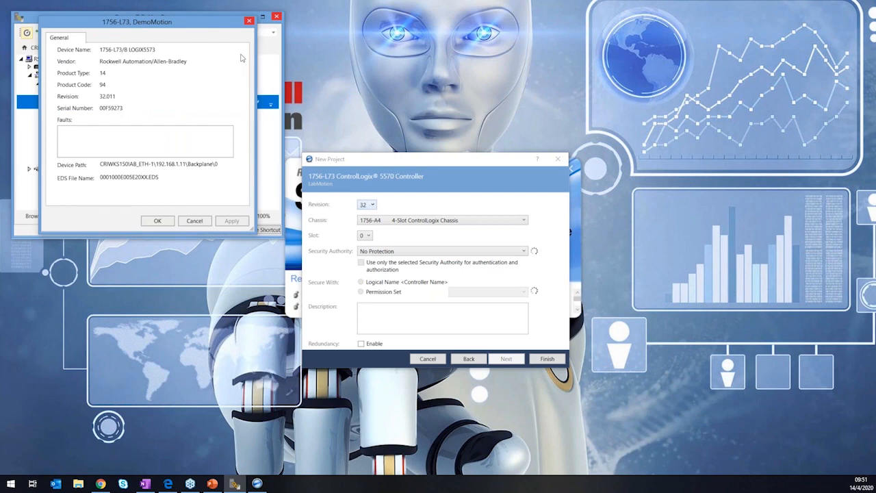
{"action": "left_click", "coordinate": [200, 220]}
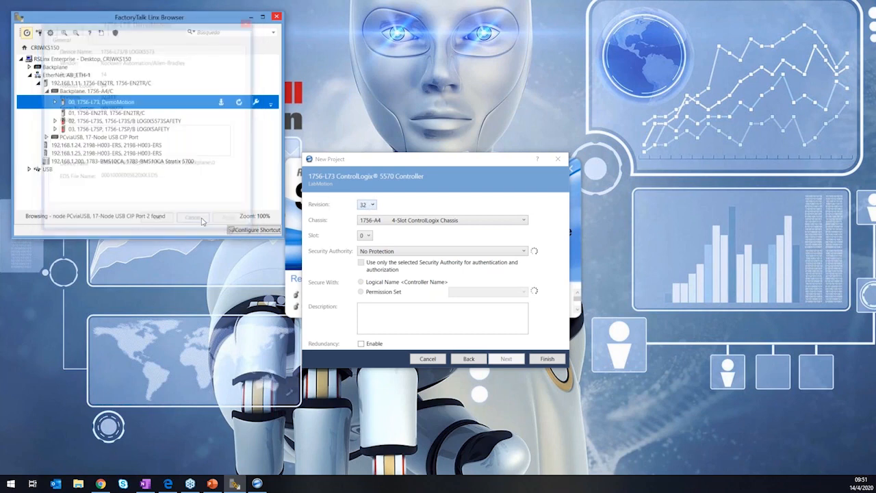
Expand the 1756-L73 controller and its USB port, and check the backplane's chassis model and the controller's slot.
{"action": "left_click", "coordinate": [56, 102]}
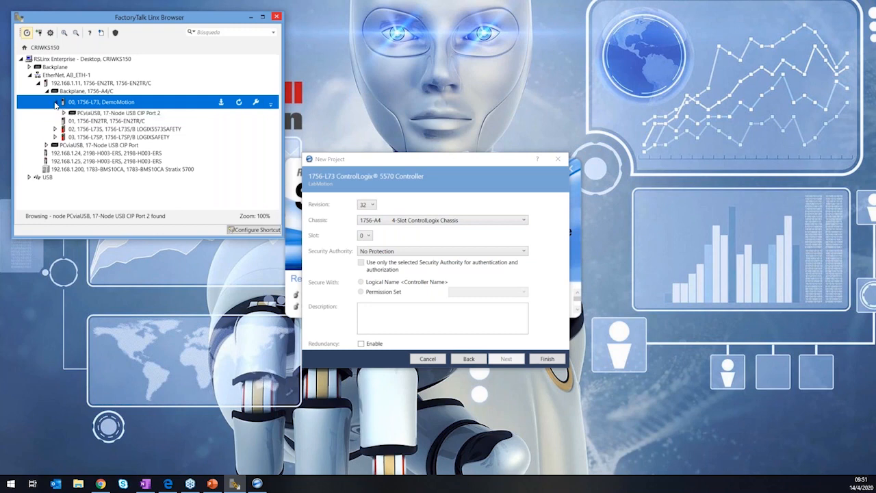
{"action": "left_click", "coordinate": [67, 110]}
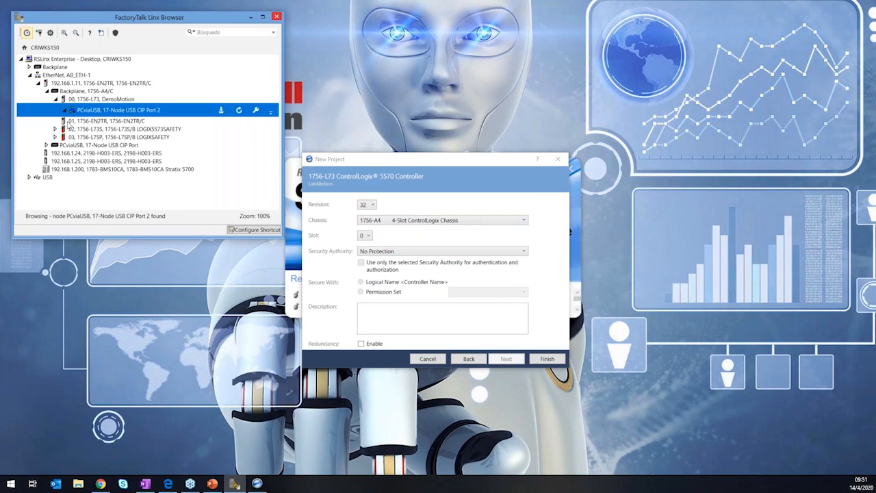
{"action": "left_click", "coordinate": [94, 91]}
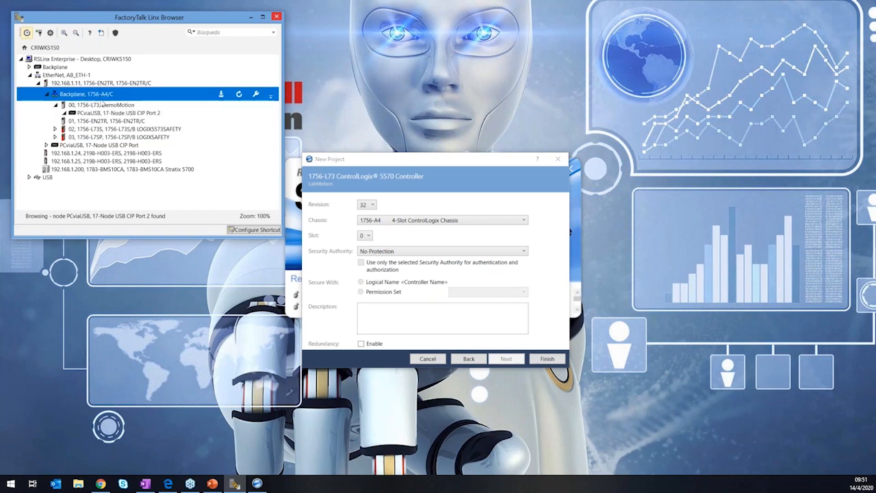
{"action": "left_click", "coordinate": [102, 103]}
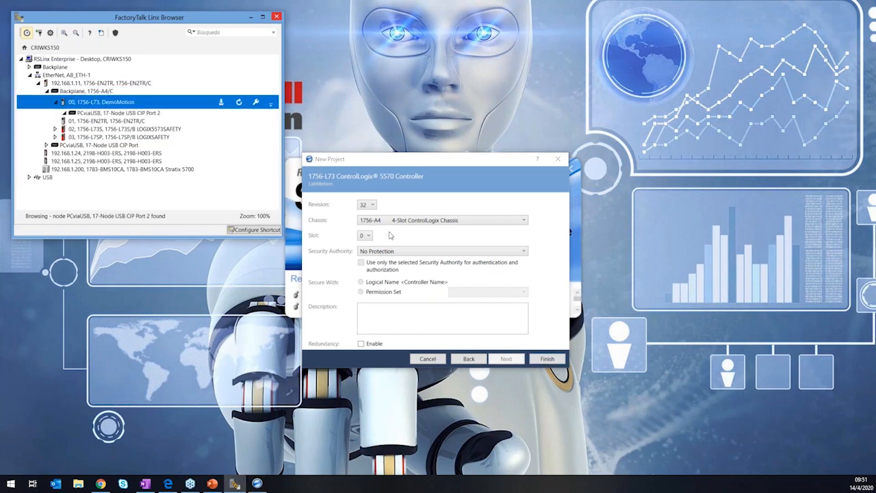
Finish creating the LabMotion project with the current controller settings and move the FactoryTalk Linx Browser window aside.
{"action": "left_click", "coordinate": [540, 363]}
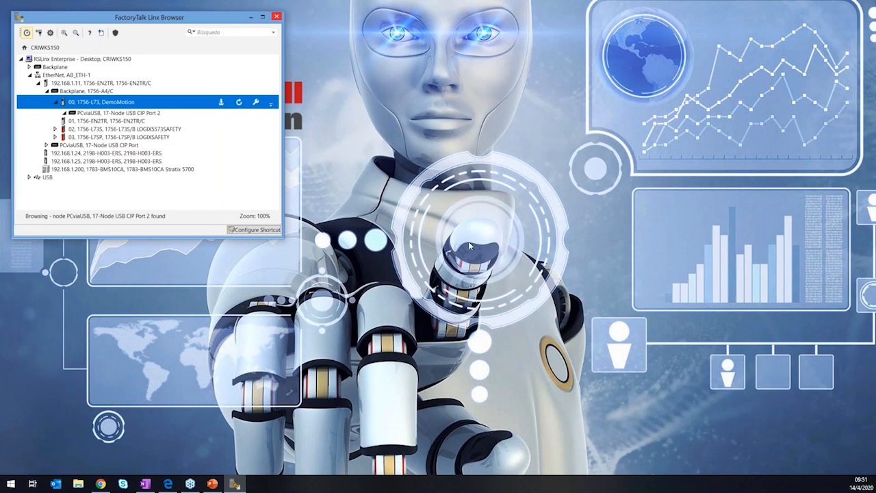
{"action": "left_click_drag", "start_coordinate": [214, 17], "coordinate": [782, 36]}
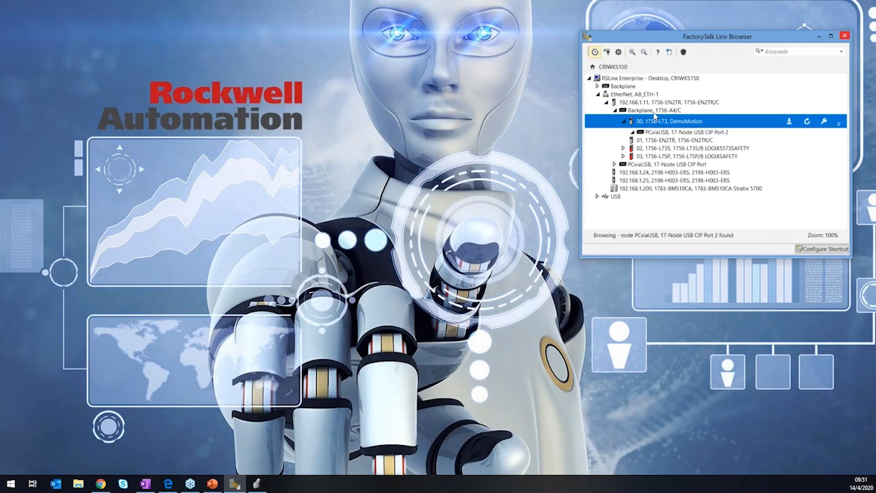
Check the firmware revision in the properties of the 2198-H003-ERS drive at 192.168.1.24, then return to Logix Designer.
{"action": "left_click", "coordinate": [625, 122]}
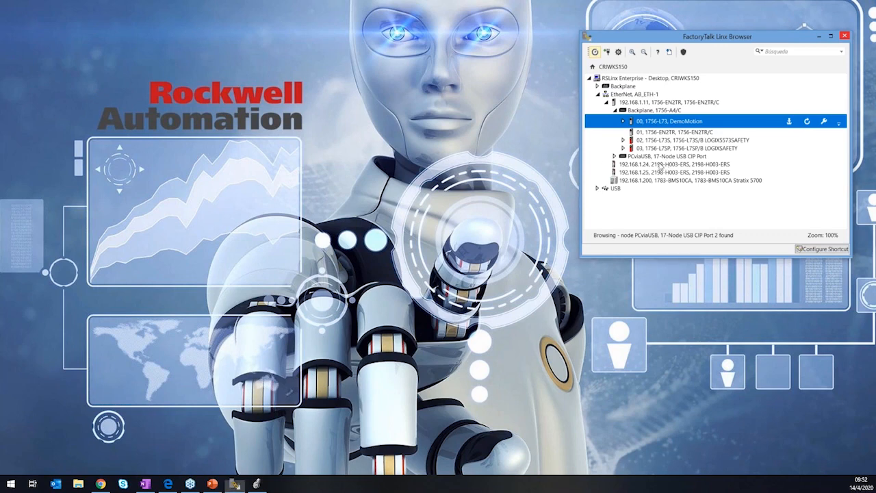
{"action": "right_click", "coordinate": [663, 164]}
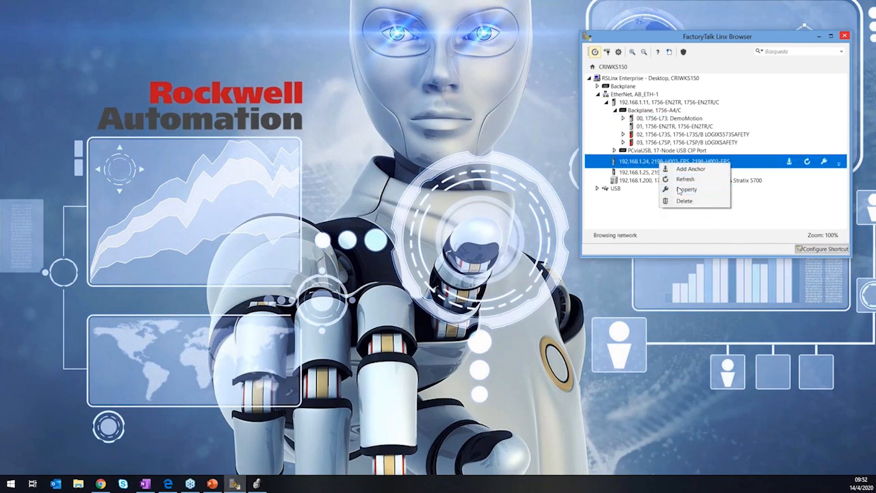
{"action": "left_click", "coordinate": [683, 190]}
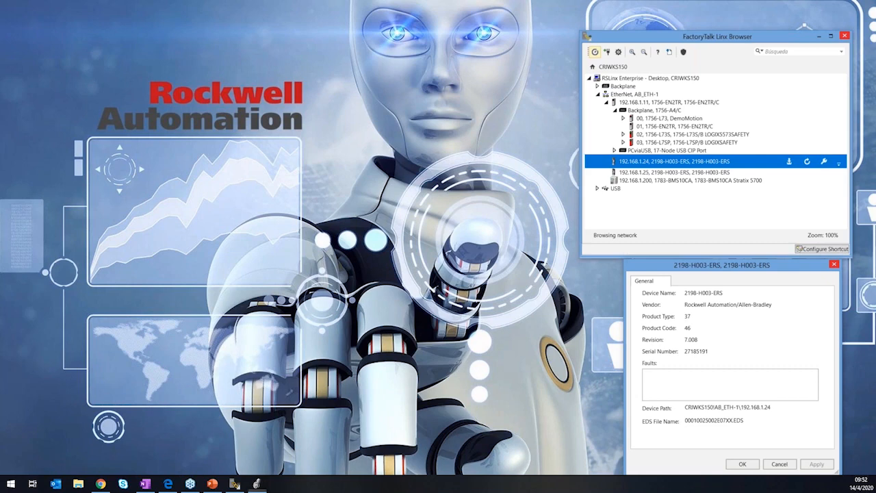
{"action": "left_click_drag", "start_coordinate": [0, 161], "coordinate": [297, 2]}
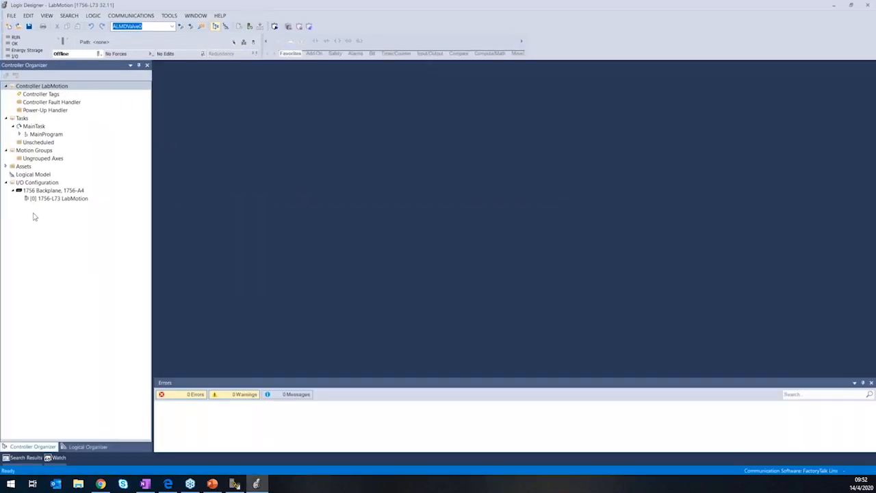
Start a new module on the 1756-A4 backplane, searching the catalog for en2tr and choosing the 1756-EN2TR Ethernet bridge.
{"action": "left_click", "coordinate": [62, 192]}
{"action": "left_click", "coordinate": [45, 200]}
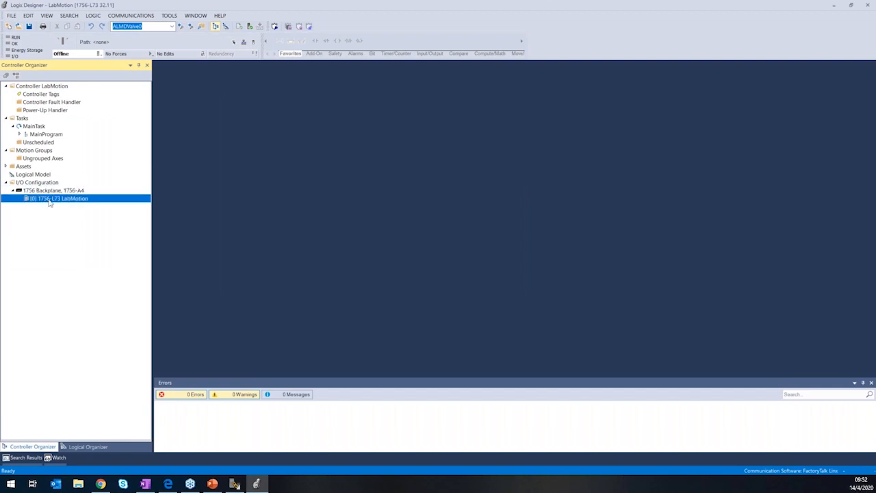
{"action": "right_click", "coordinate": [51, 192]}
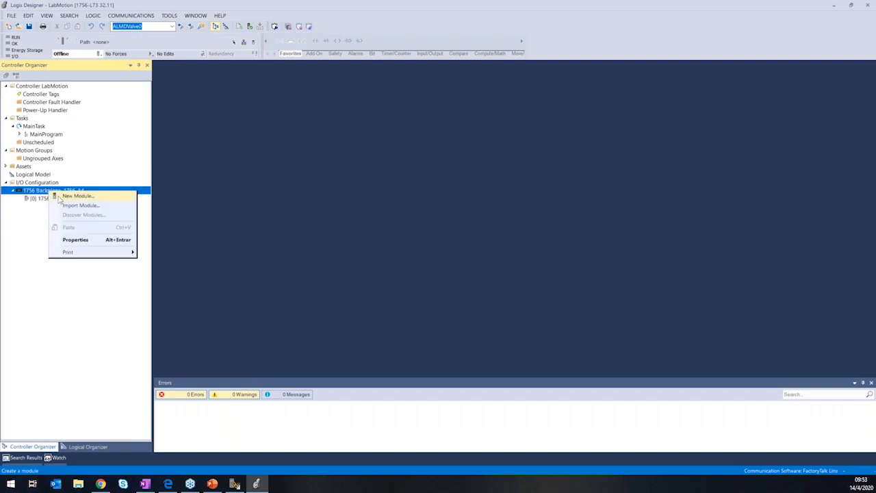
{"action": "left_click", "coordinate": [71, 197]}
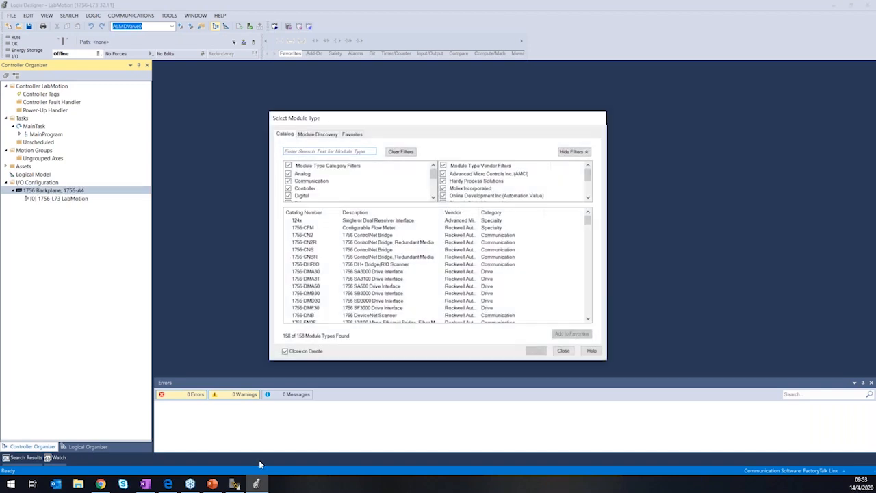
{"action": "left_click", "coordinate": [235, 484]}
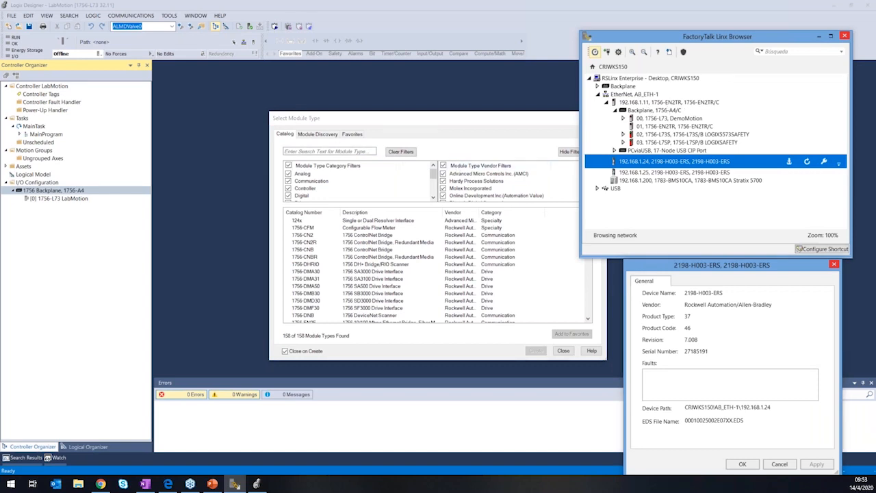
{"action": "left_click", "coordinate": [337, 149]}
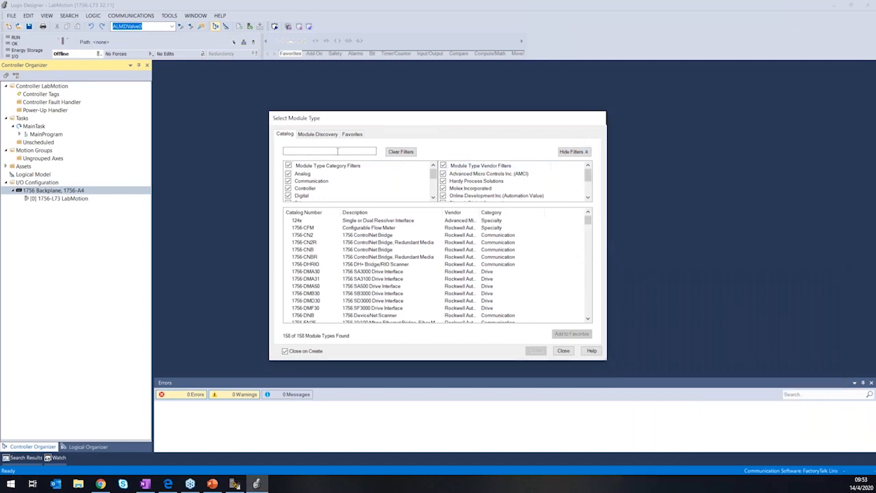
{"action": "type", "text": "en2tr"}
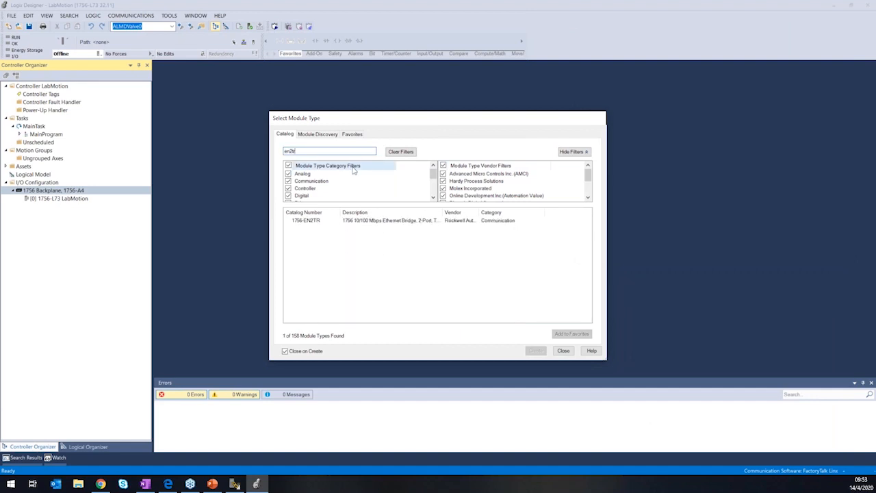
{"action": "left_click", "coordinate": [320, 221]}
{"action": "left_click", "coordinate": [545, 352]}
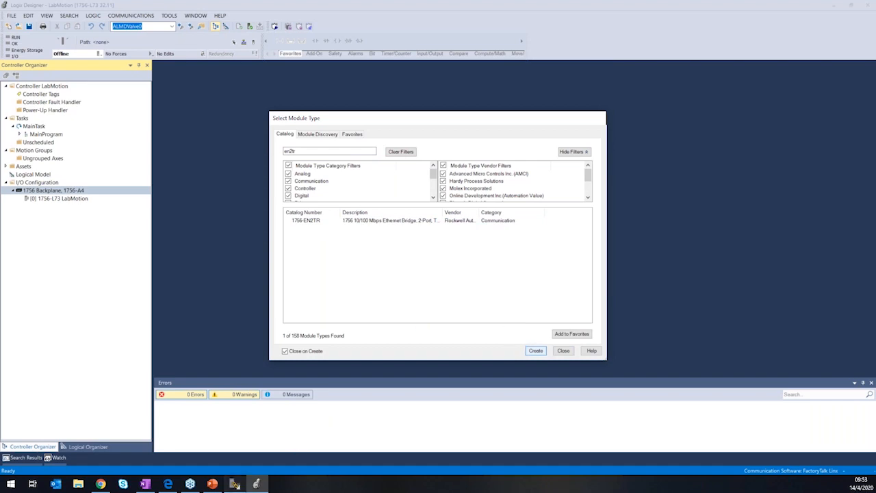
Name the 1756-EN2TR module ModuloEthernet and set its private network address to 192.168.1.11.
{"action": "left_click", "coordinate": [236, 485]}
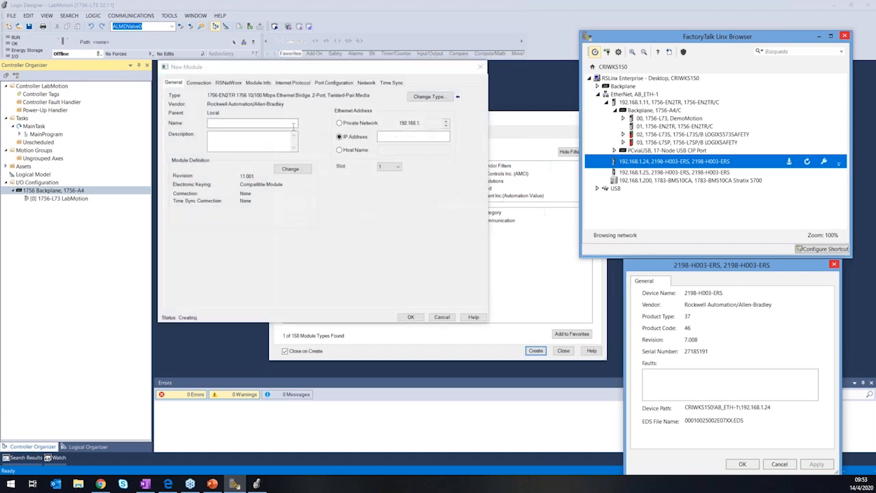
{"action": "left_click", "coordinate": [293, 127]}
{"action": "type", "text": "ModuloEthernet"}
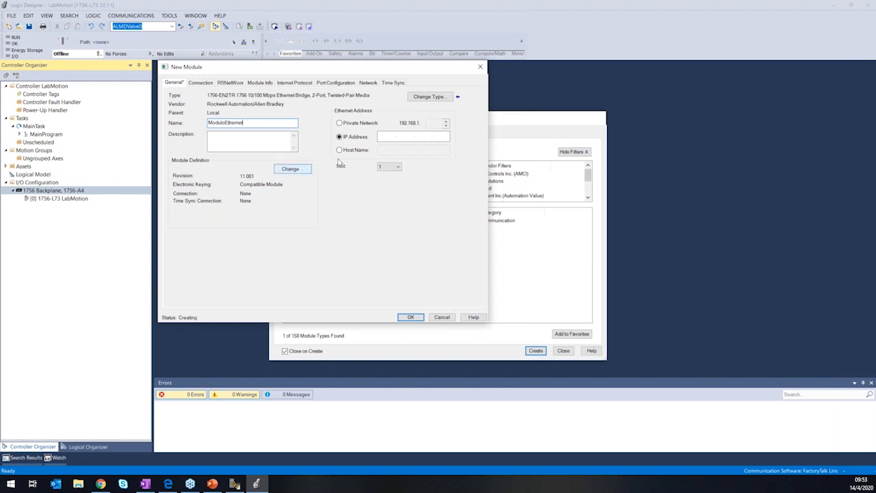
{"action": "left_click", "coordinate": [378, 124]}
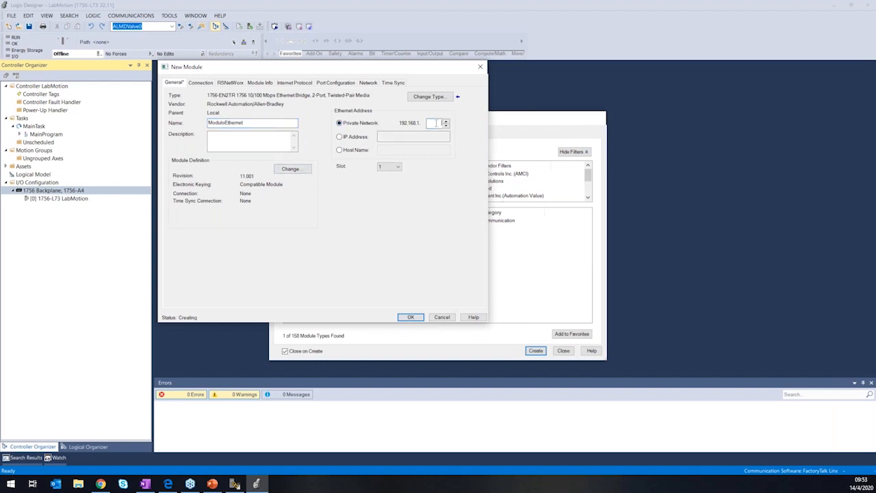
{"action": "type", "text": "11"}
In FactoryTalk Linx Browser, close the drive's properties and check the firmware revision of the 1756-EN2TR at 192.168.1.11.
{"action": "left_click", "coordinate": [234, 489]}
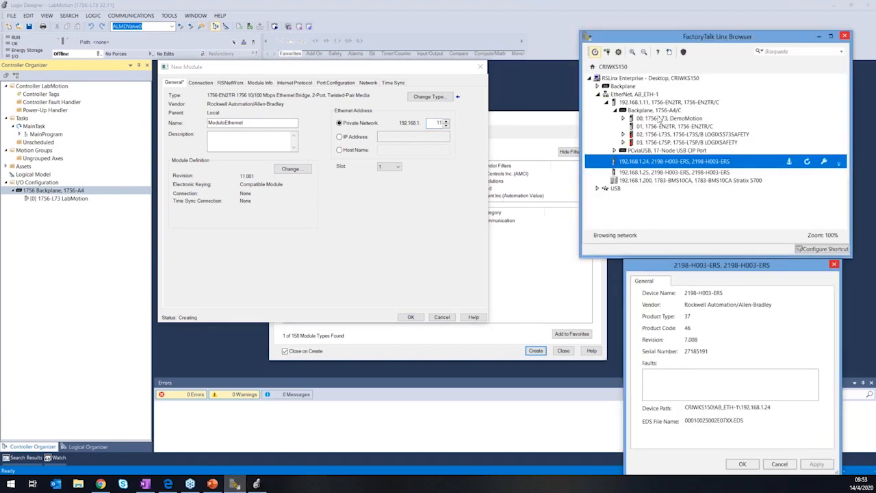
{"action": "left_click", "coordinate": [834, 264]}
{"action": "left_click", "coordinate": [637, 104]}
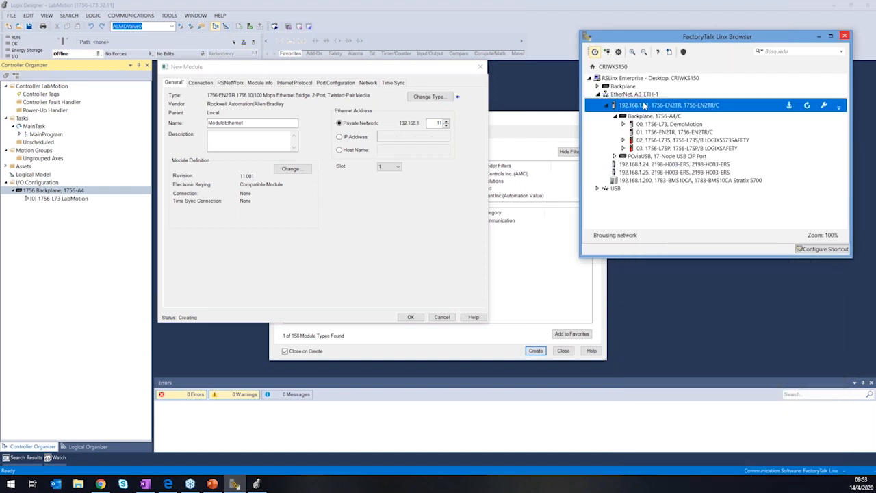
{"action": "right_click", "coordinate": [643, 104]}
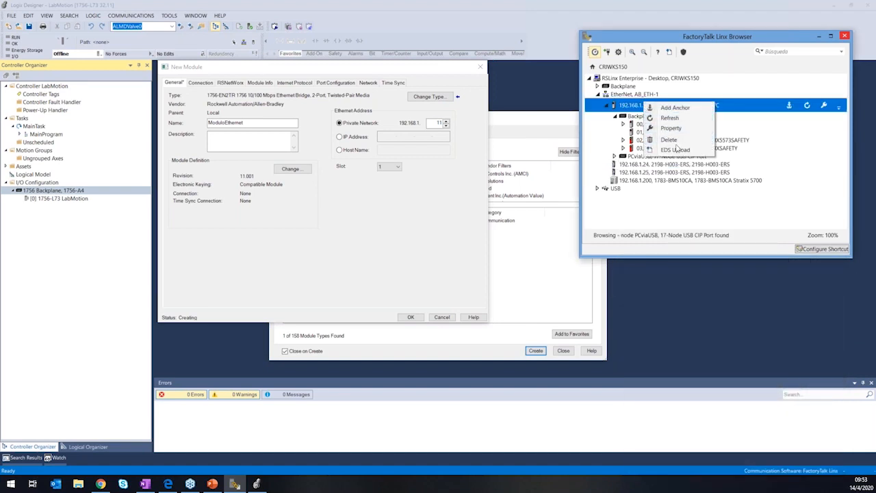
{"action": "left_click", "coordinate": [672, 128]}
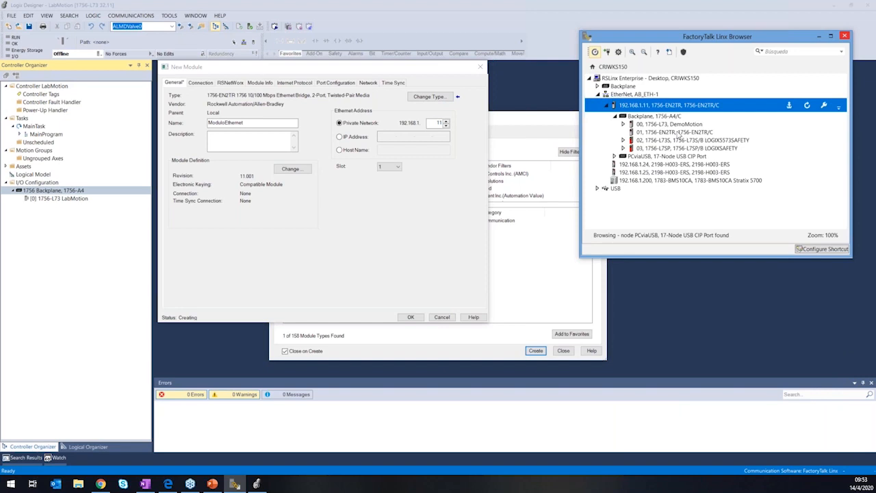
In Logix Designer, set the ModuloEthernet definition to revision 11.002 with the Time Sync and Motion connection, and accept the definition change.
{"action": "left_click", "coordinate": [301, 177]}
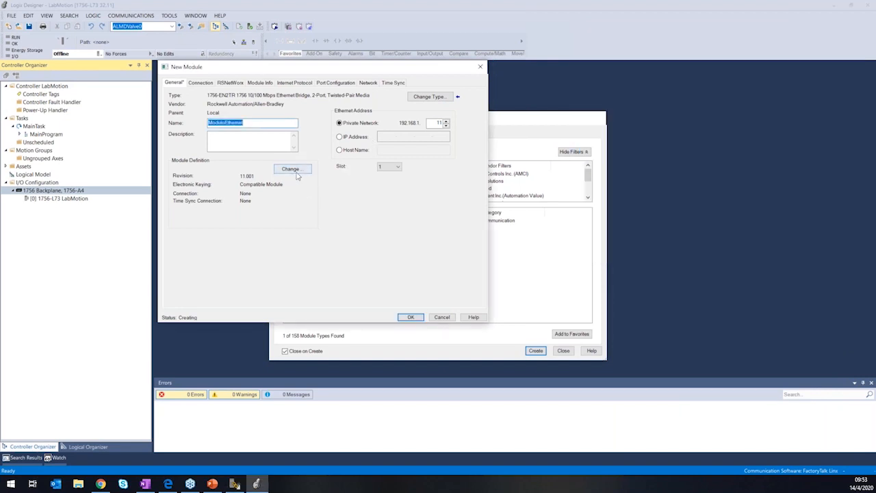
{"action": "left_click", "coordinate": [301, 171]}
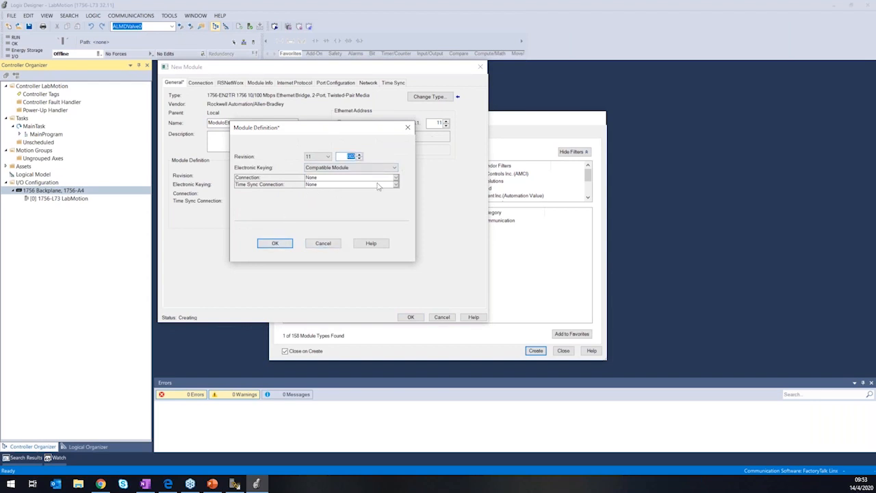
{"action": "left_click_drag", "start_coordinate": [323, 131], "coordinate": [385, 169]}
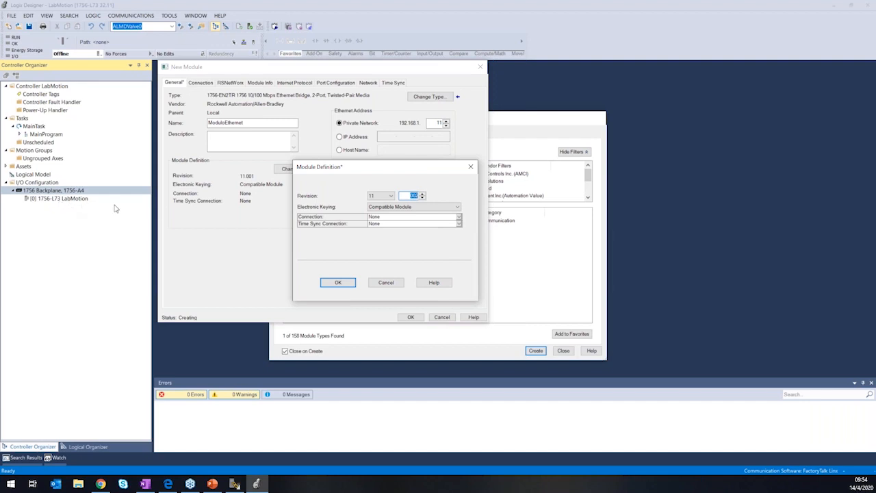
{"action": "left_click", "coordinate": [383, 217]}
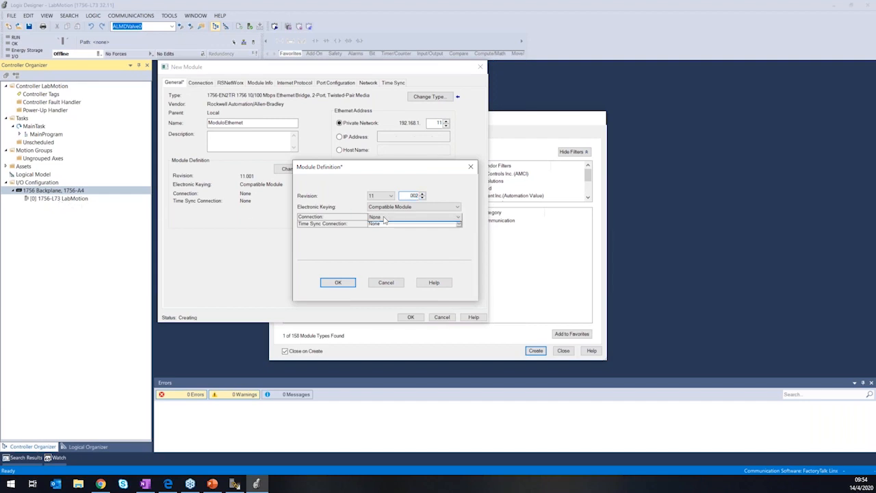
{"action": "left_click", "coordinate": [387, 224]}
{"action": "left_click", "coordinate": [387, 226]}
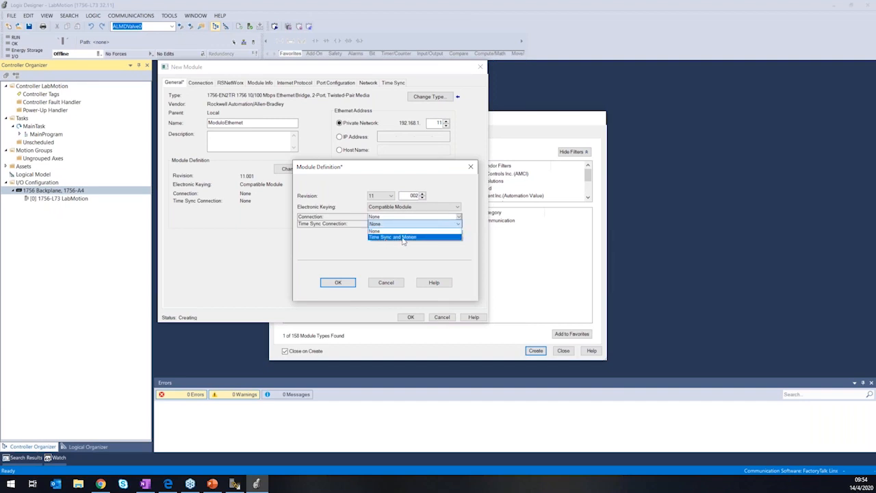
{"action": "left_click", "coordinate": [403, 238]}
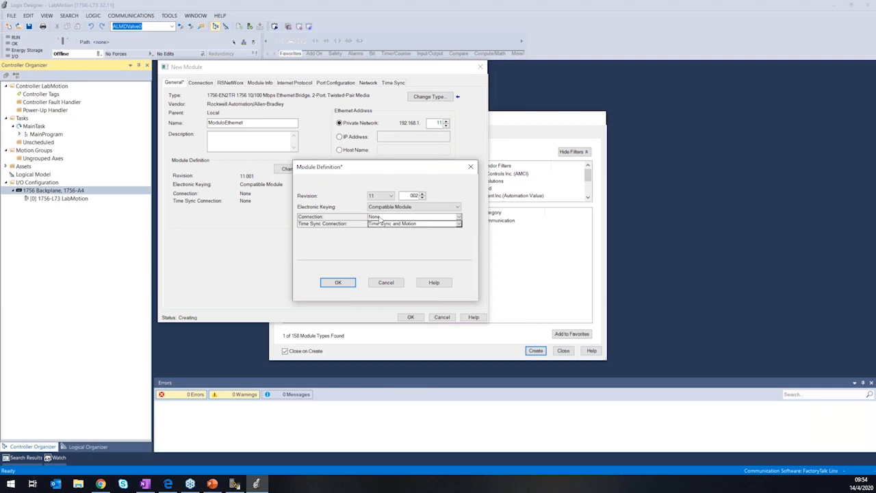
{"action": "left_click", "coordinate": [347, 282]}
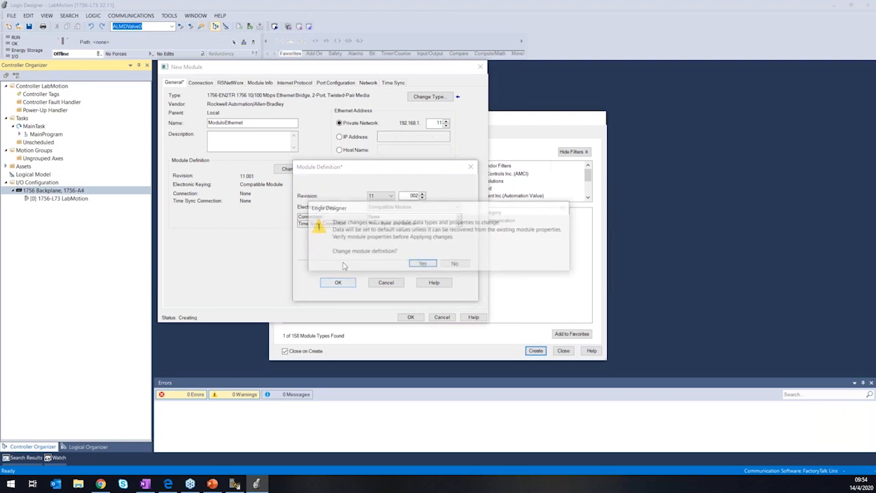
{"action": "left_click", "coordinate": [421, 266]}
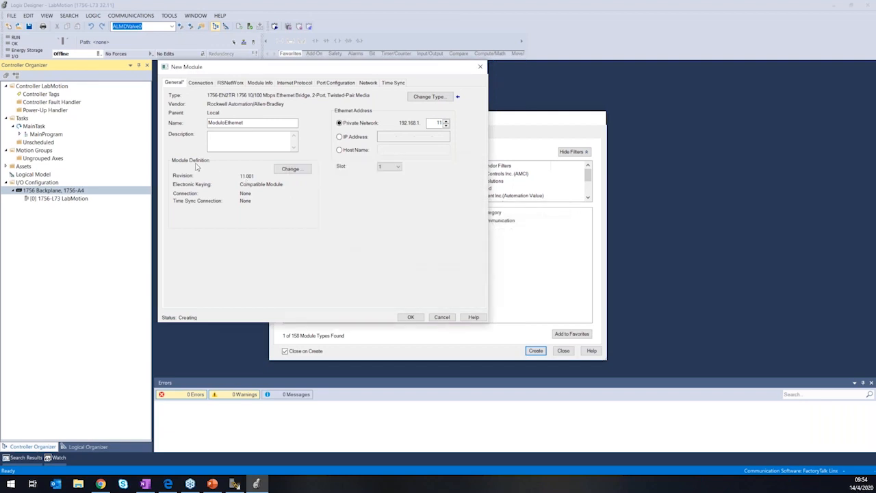
Review the ModuloEthernet module definition, keep slot 1 and add the module to the backplane.
{"action": "left_click", "coordinate": [289, 171]}
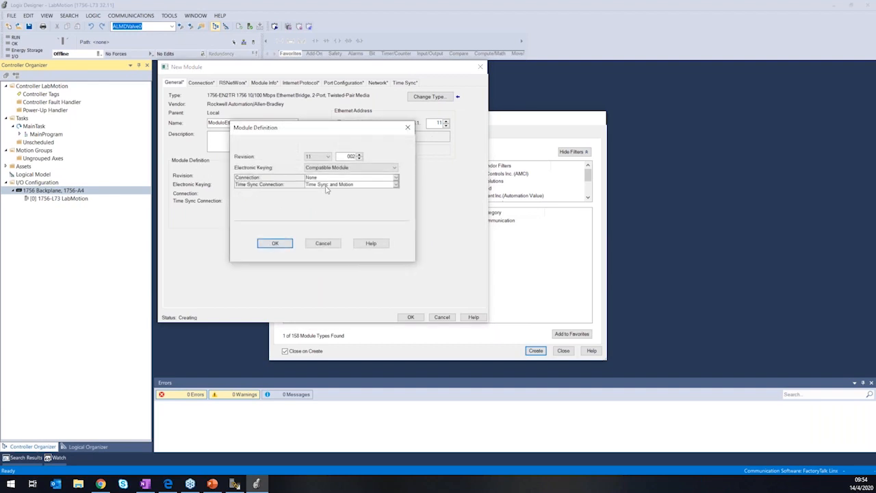
{"action": "left_click", "coordinate": [274, 243]}
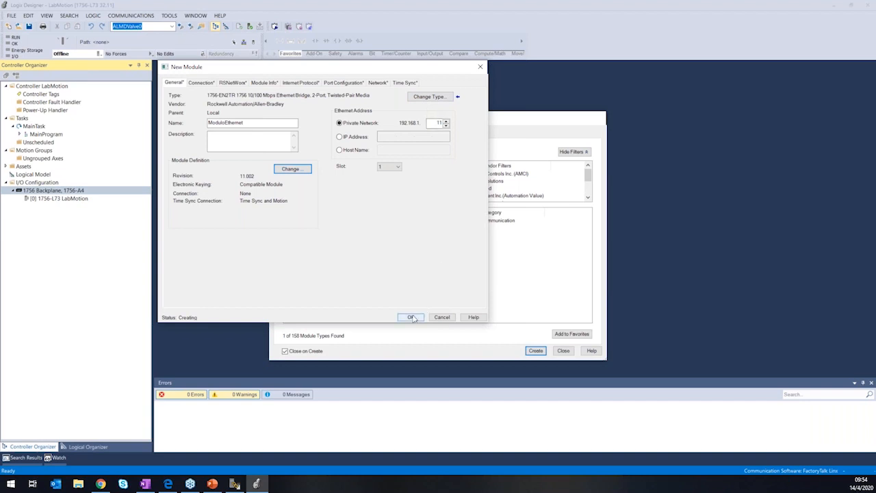
{"action": "left_click", "coordinate": [398, 167]}
{"action": "left_click", "coordinate": [399, 168]}
In FactoryTalk Linx Browser, close the 1756-EN2TR properties and check the module's slot in the 1756-A4 backplane.
{"action": "left_click", "coordinate": [234, 485]}
{"action": "left_click", "coordinate": [763, 240]}
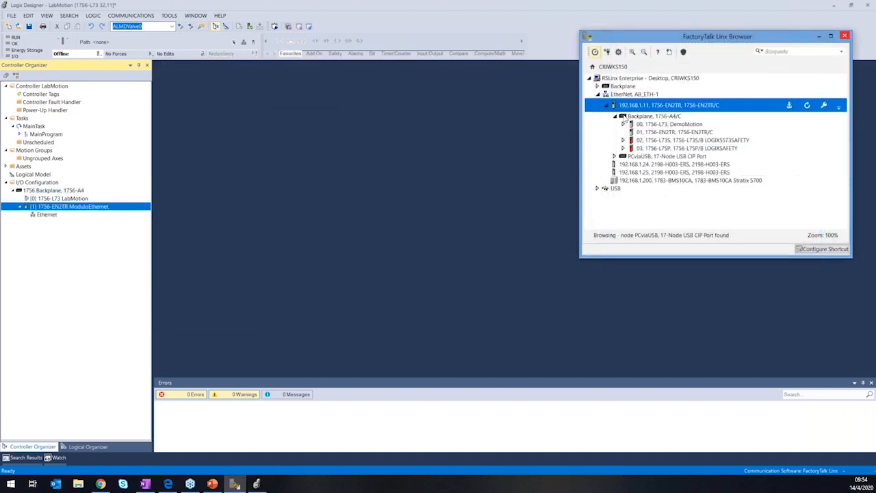
{"action": "left_click", "coordinate": [607, 105]}
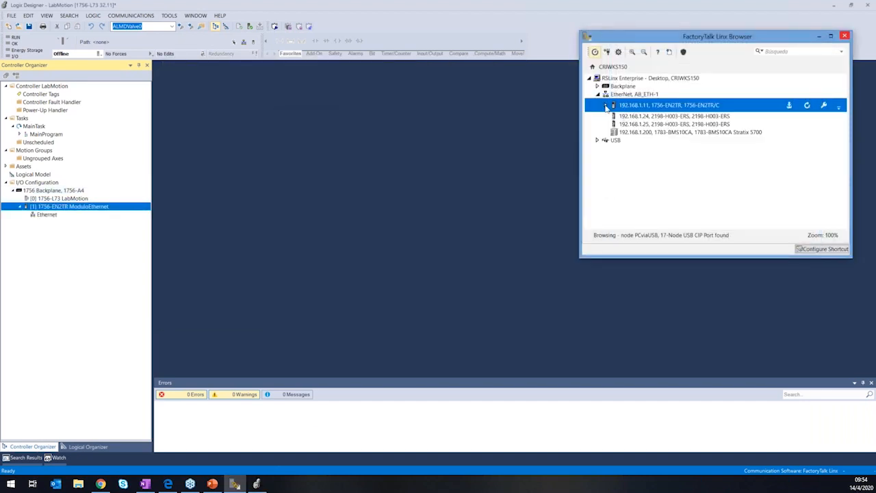
{"action": "left_click", "coordinate": [606, 105]}
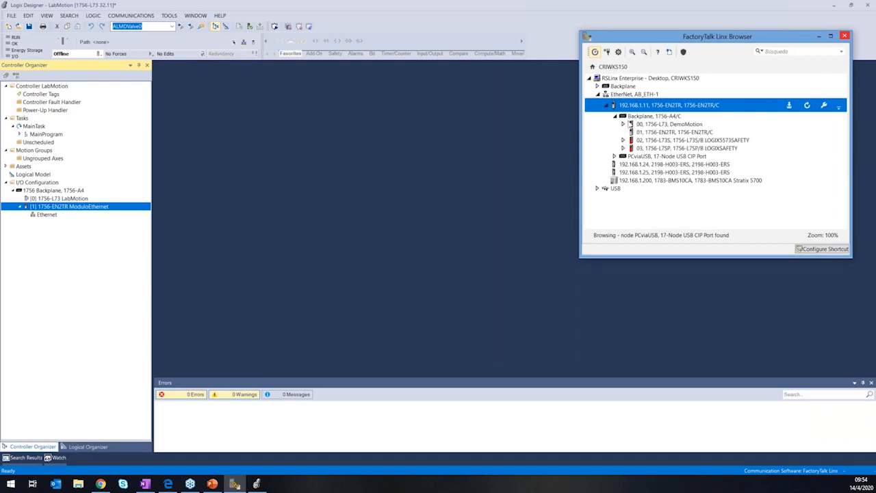
{"action": "left_click", "coordinate": [639, 133]}
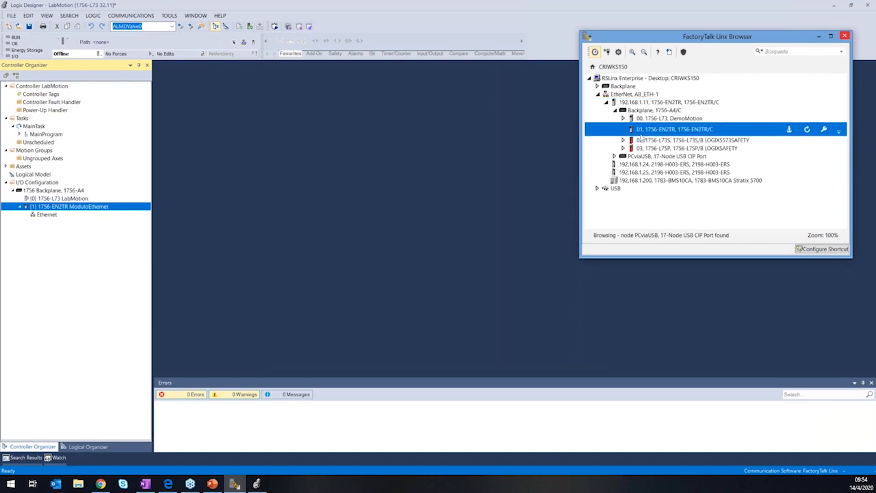
Enable time synchronization in the date and time properties of the 1756-L73 LabMotion controller and accept the change.
{"action": "left_click", "coordinate": [86, 199]}
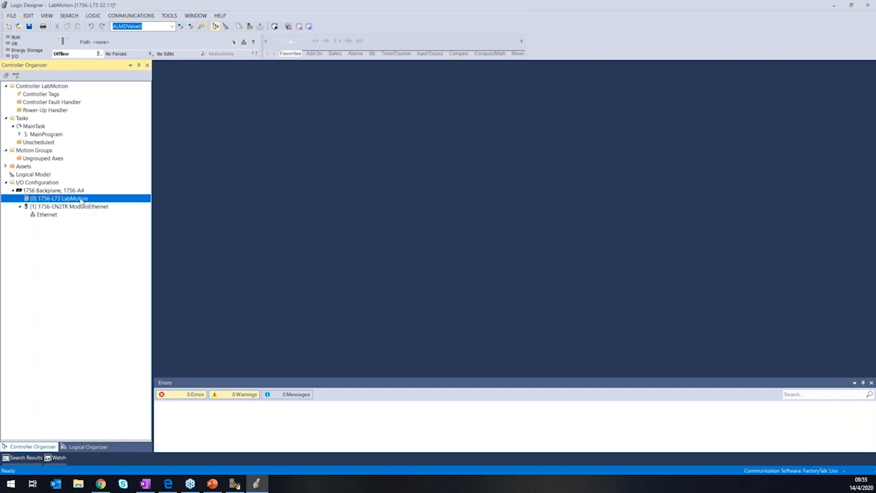
{"action": "double_click", "coordinate": [82, 199]}
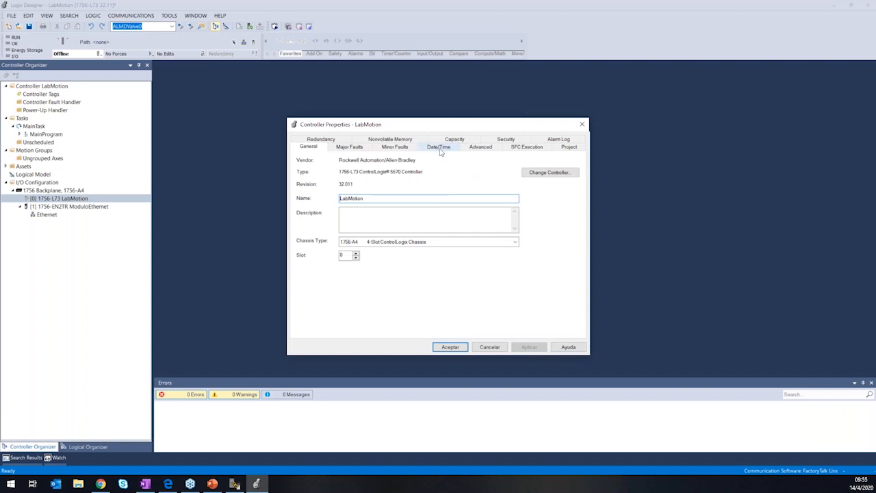
{"action": "left_click", "coordinate": [448, 150]}
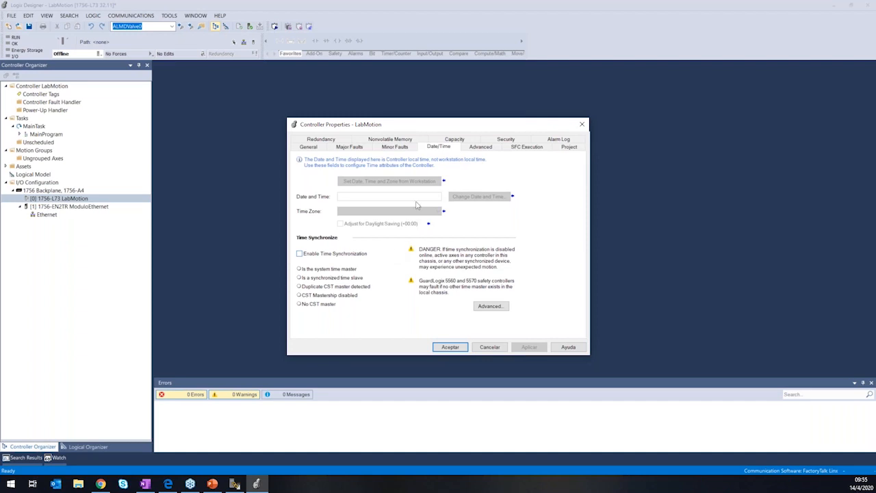
{"action": "left_click", "coordinate": [335, 255]}
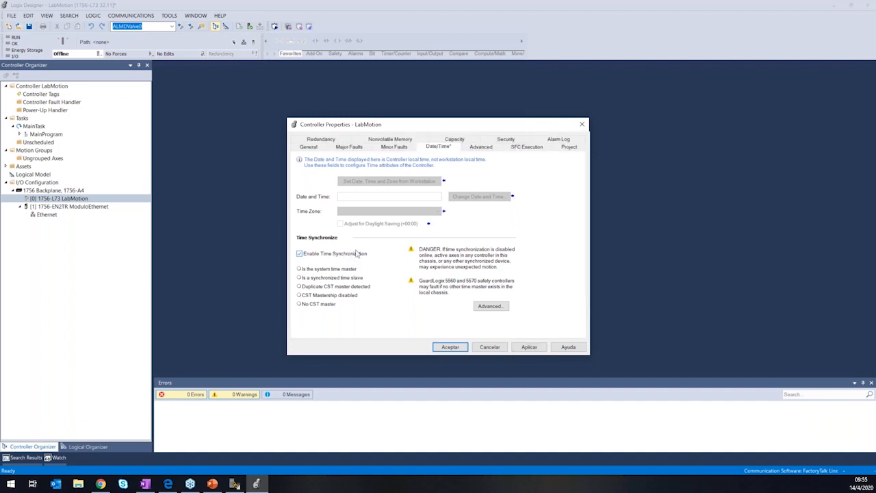
{"action": "left_click", "coordinate": [452, 348]}
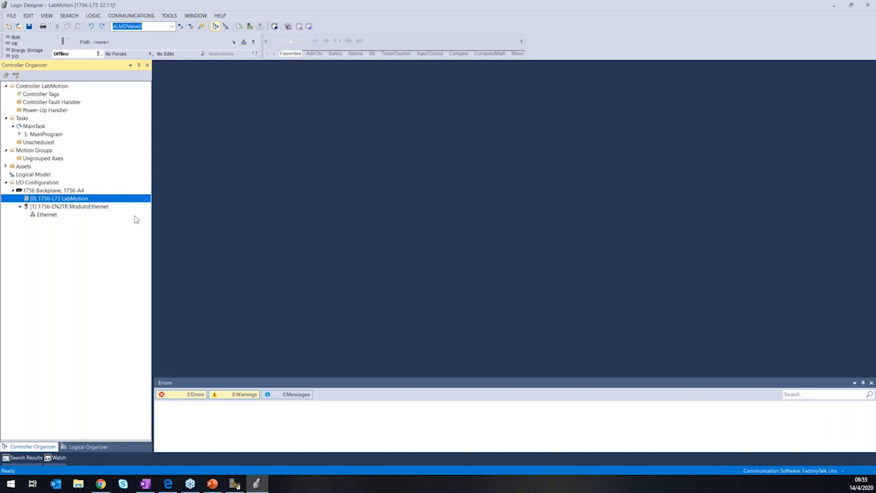
Start a new module under the 1756-EN2TR ModuloEthernet and filter the module catalog for "kinetix 5500".
{"action": "right_click", "coordinate": [64, 208]}
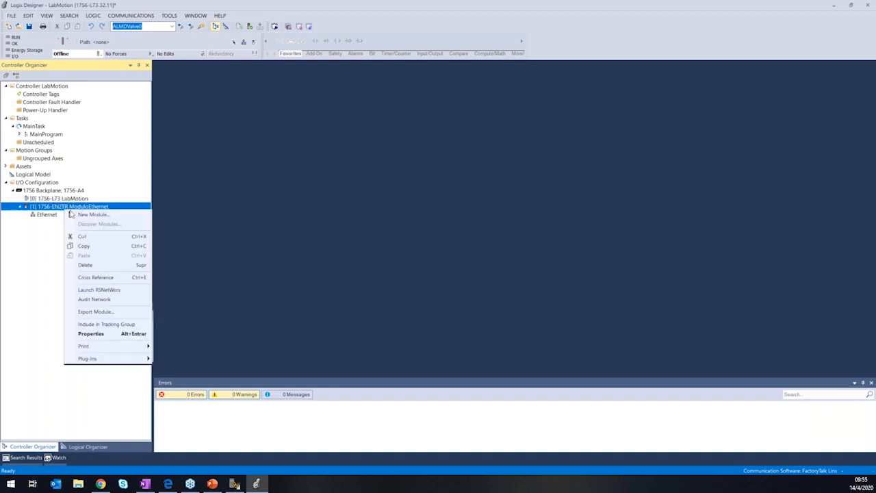
{"action": "left_click", "coordinate": [149, 212]}
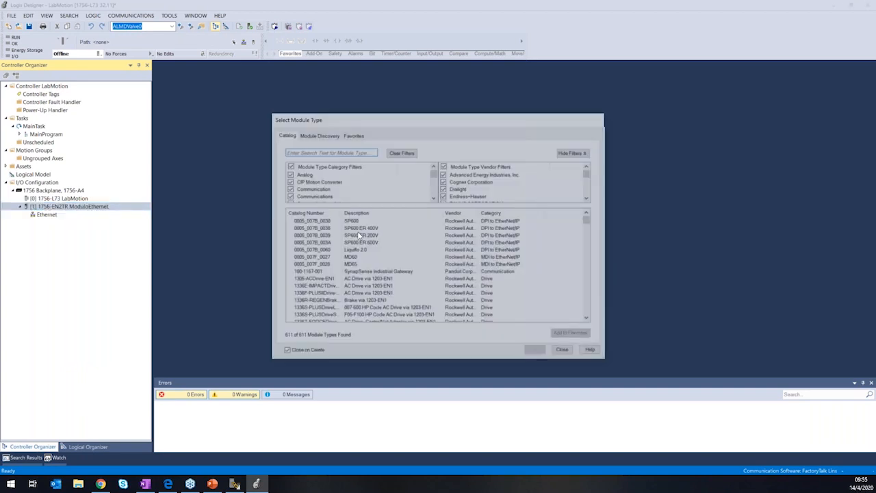
{"action": "type", "text": "kin"}
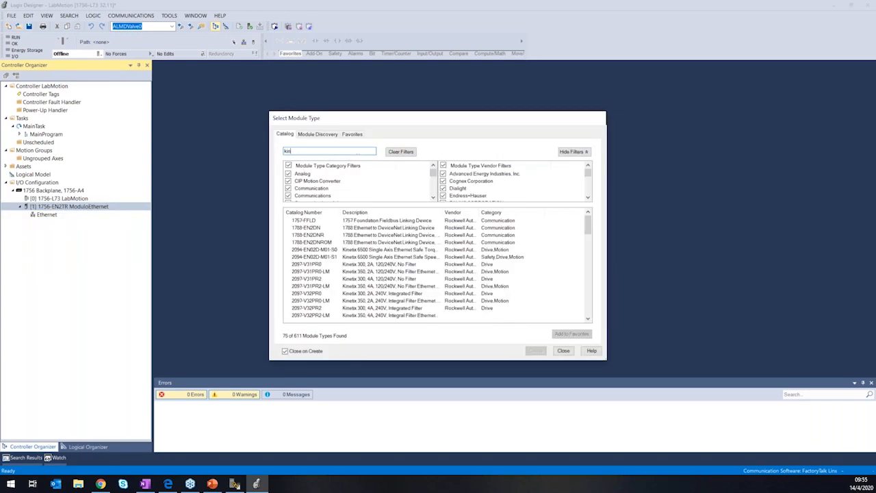
{"action": "type", "text": "etix 5"}
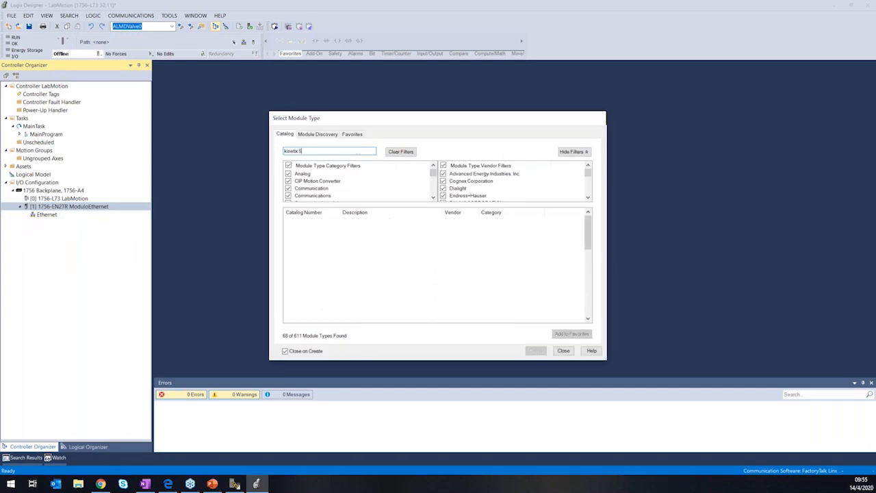
{"action": "type", "text": "500"}
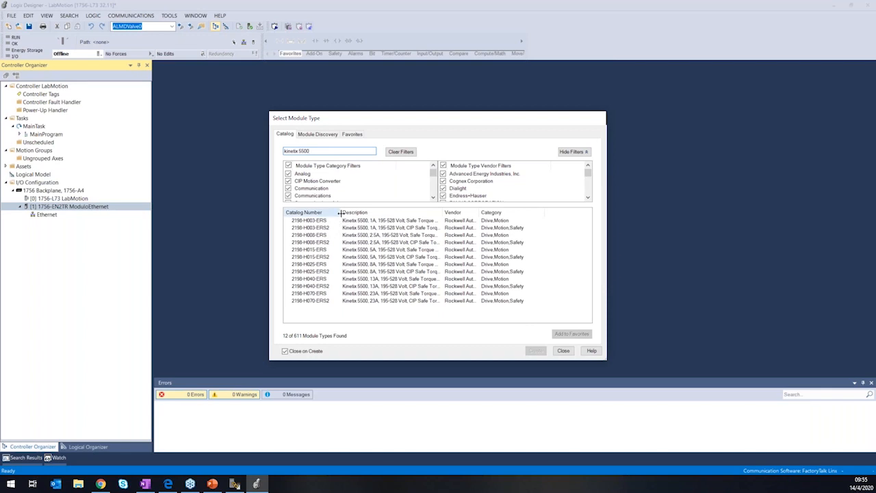
Widen the catalog columns and compare the ERS and ERS2 variants and current ratings of the Kinetix 5500 drives.
{"action": "left_click_drag", "start_coordinate": [341, 213], "coordinate": [347, 212]}
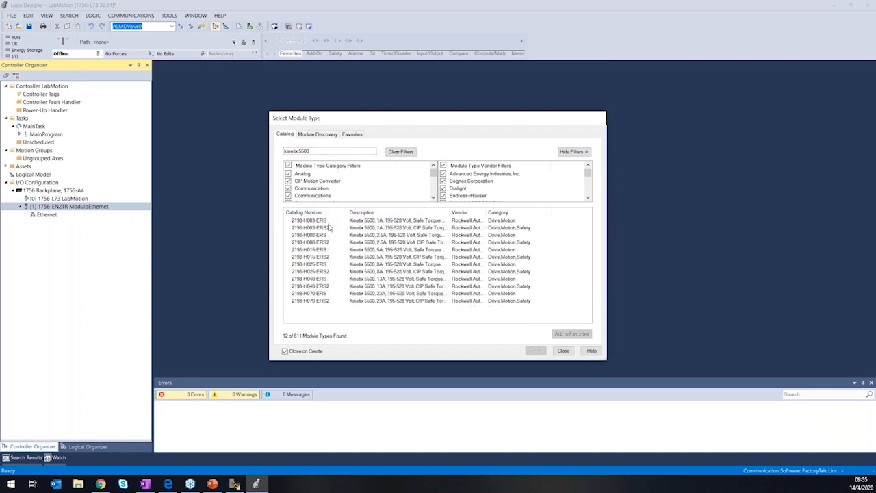
{"action": "left_click", "coordinate": [390, 227]}
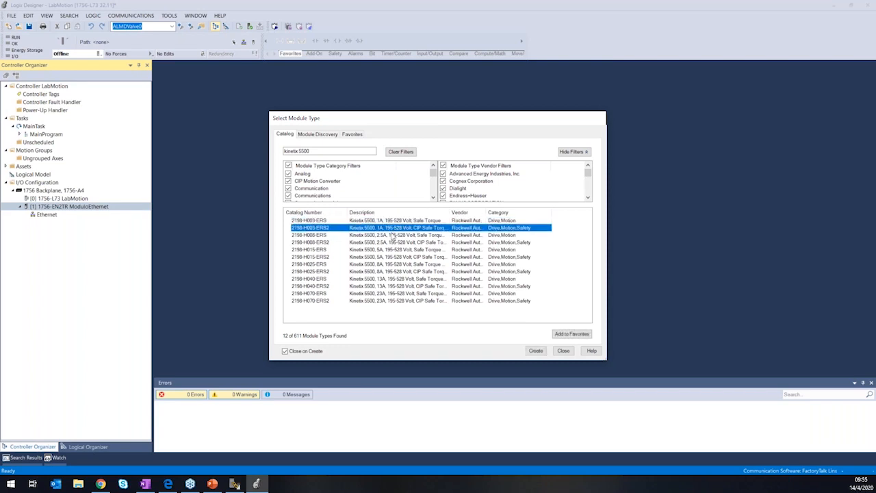
{"action": "left_click", "coordinate": [391, 235]}
{"action": "left_click", "coordinate": [396, 242]}
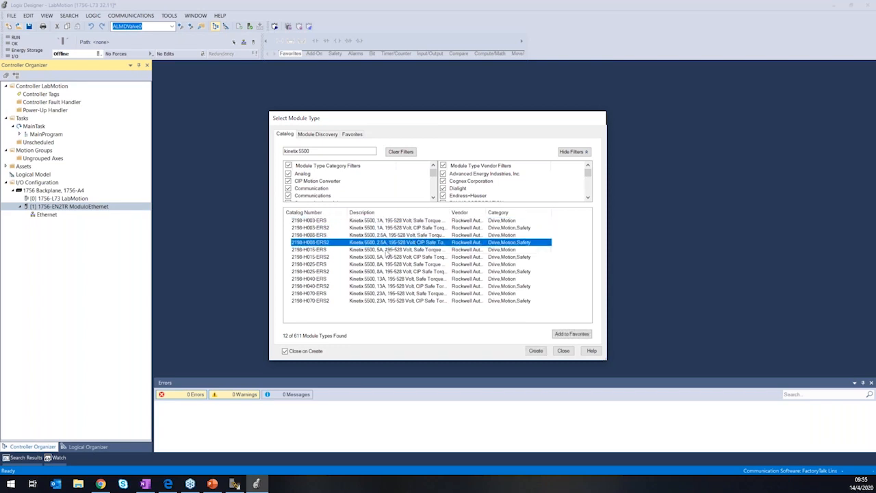
{"action": "left_click", "coordinate": [326, 227]}
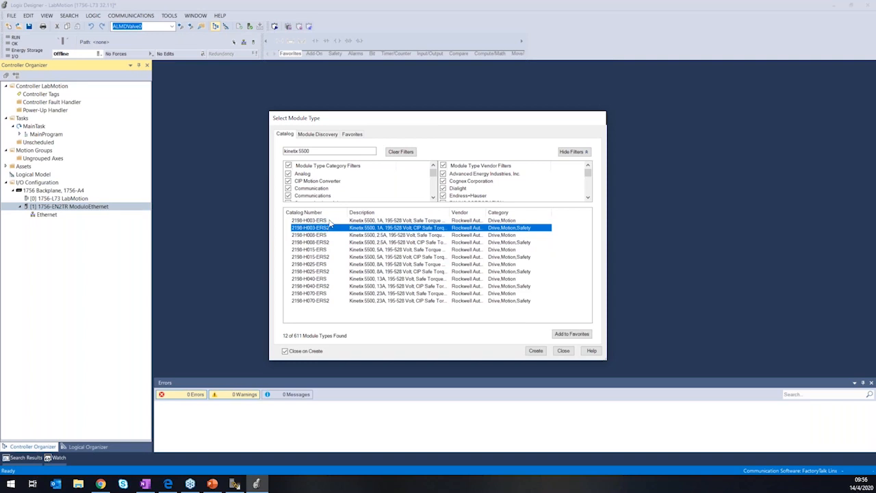
{"action": "double_click", "coordinate": [451, 212]}
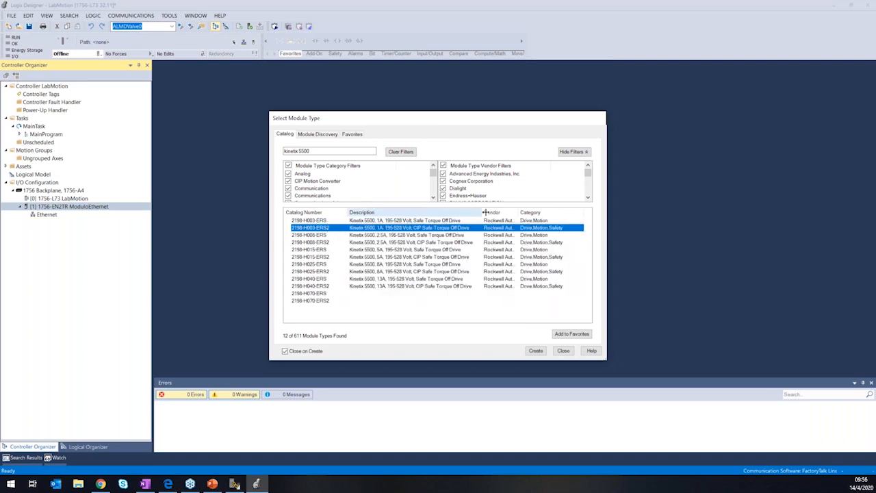
{"action": "left_click", "coordinate": [418, 244]}
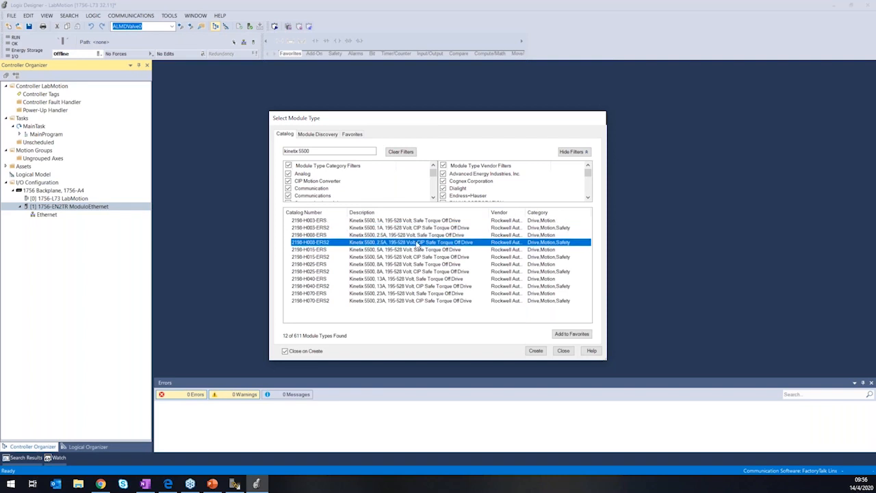
Check the drive model in FactoryTalk Linx Browser, and in Logic Designer create a 2198-H003-ERS module named Kinetix01.
{"action": "left_click", "coordinate": [235, 485]}
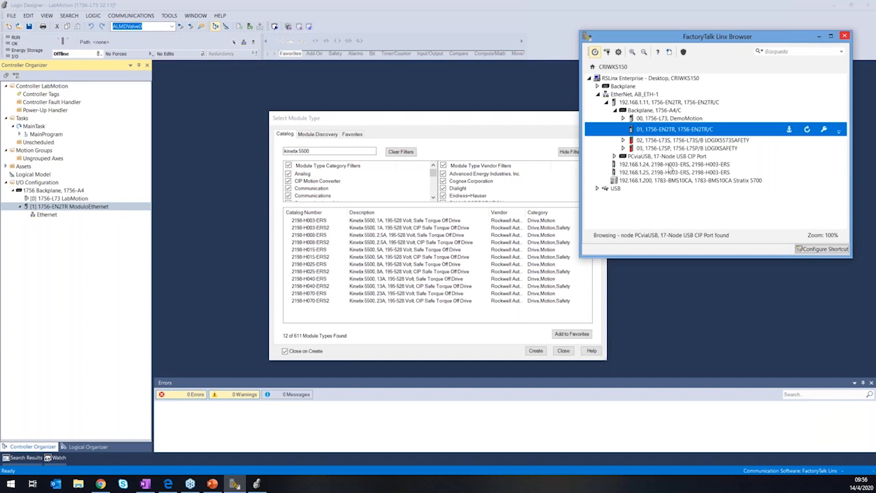
{"action": "left_click", "coordinate": [336, 228]}
{"action": "left_click", "coordinate": [318, 220]}
{"action": "left_click", "coordinate": [535, 351]}
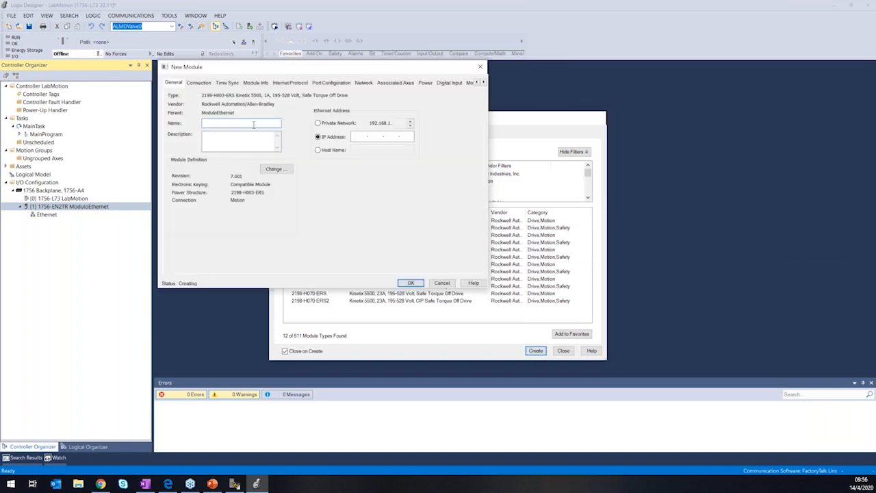
{"action": "type", "text": "Kinetix01"}
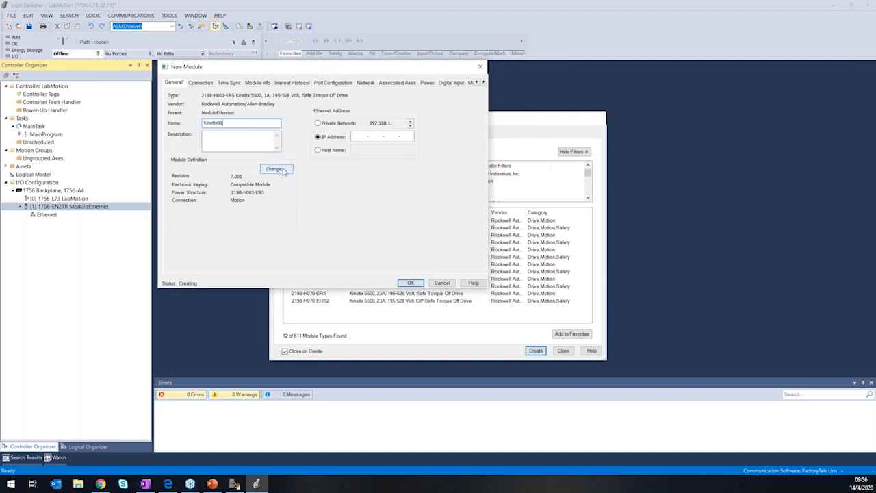
In FactoryTalk Linx Browser, check the firmware revision of the 2198-H003-ERS drive at 192.168.1.24 and close its properties.
{"action": "left_click", "coordinate": [235, 483]}
{"action": "left_click", "coordinate": [703, 165]}
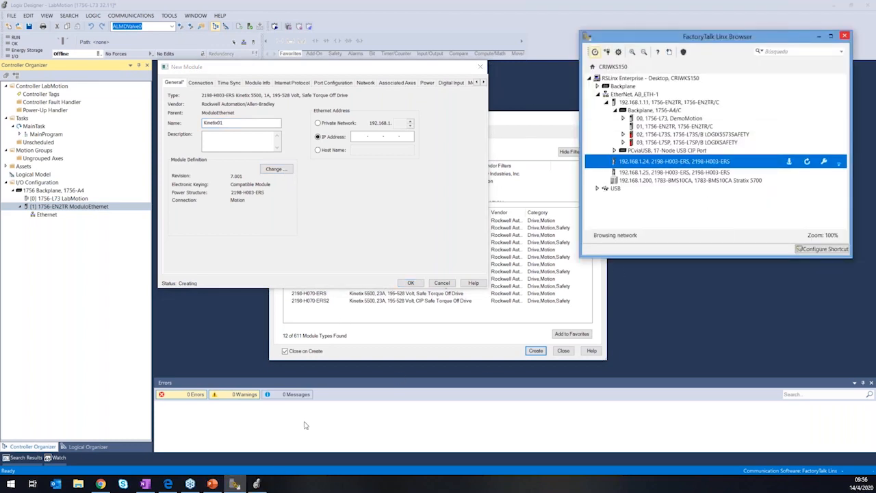
{"action": "right_click", "coordinate": [647, 164]}
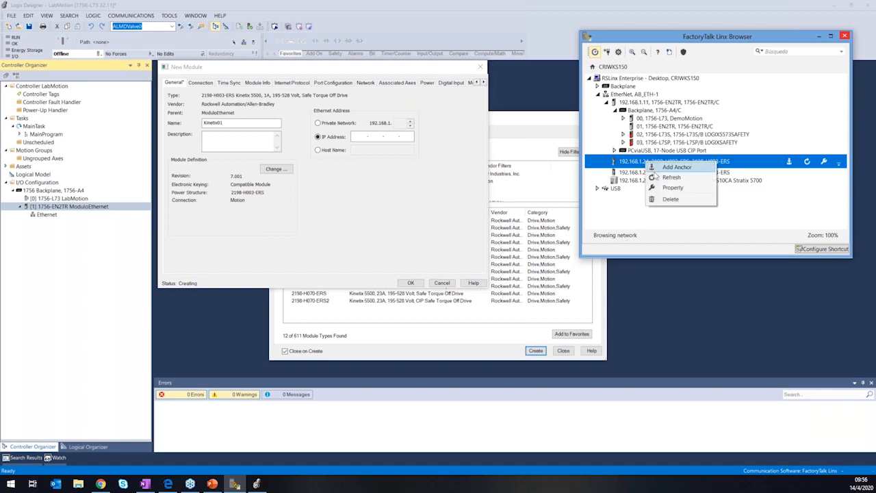
{"action": "left_click", "coordinate": [685, 187]}
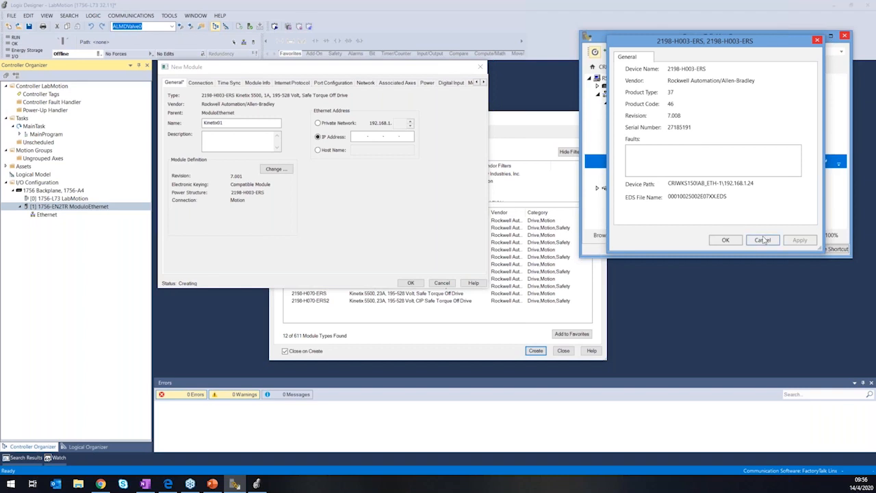
{"action": "left_click", "coordinate": [764, 240]}
In Logic Designer, set the Kinetix01 module definition to revision 7.008, keeping Compatible Module keying and the 2198-H003-ERS power structure.
{"action": "left_click", "coordinate": [286, 174]}
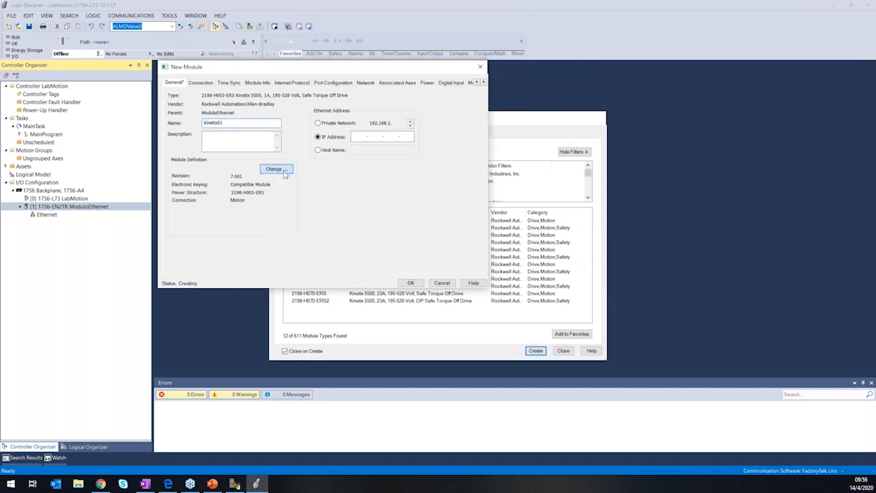
{"action": "left_click", "coordinate": [285, 170]}
{"action": "left_click", "coordinate": [357, 134]}
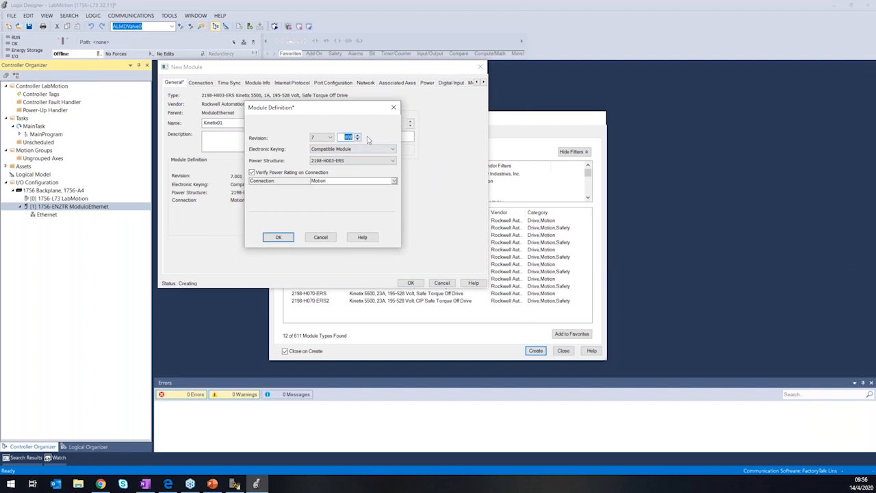
{"action": "left_click", "coordinate": [350, 150]}
{"action": "left_click", "coordinate": [350, 159]}
{"action": "left_click", "coordinate": [278, 237]}
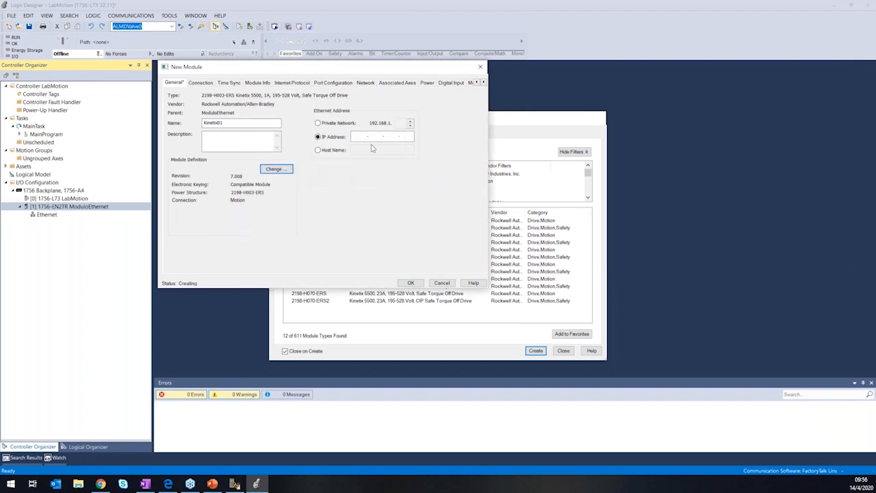
Check the drive's address in FactoryTalk Linx Browser, set Kinetix01 to private network address 192.168.1.24 and add the module.
{"action": "left_click", "coordinate": [352, 128]}
{"action": "left_click", "coordinate": [234, 484]}
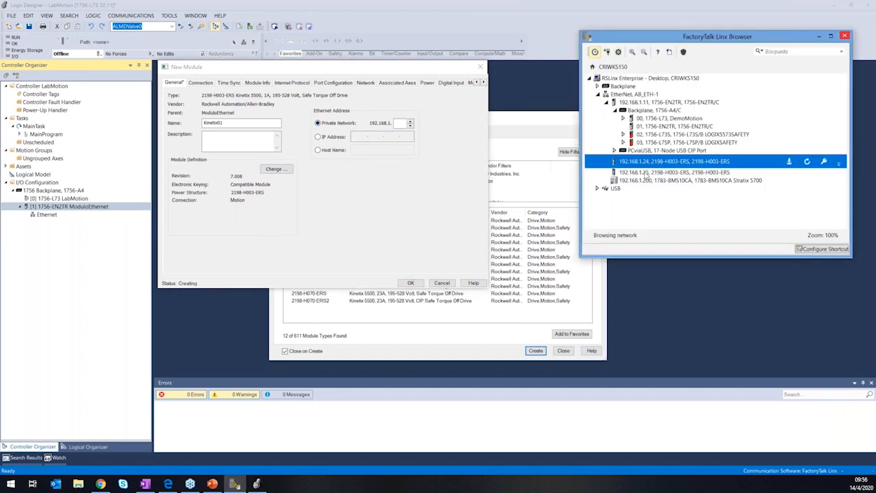
{"action": "left_click", "coordinate": [373, 164]}
{"action": "left_click", "coordinate": [403, 122]}
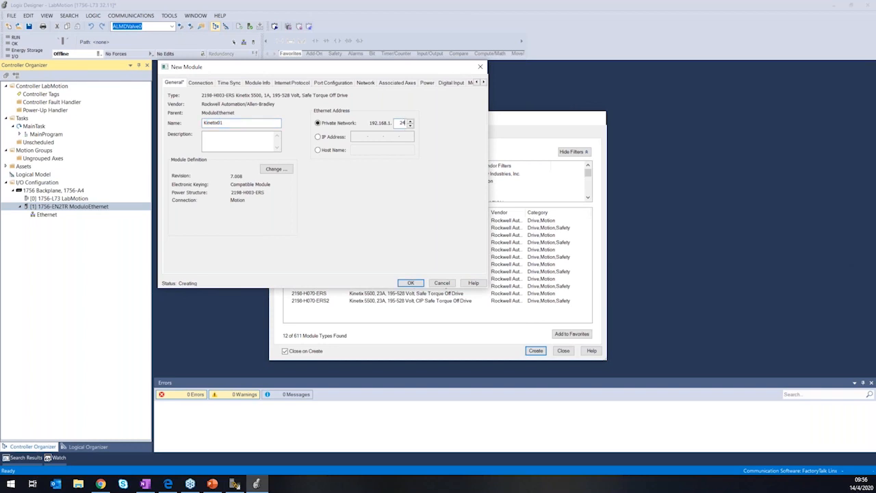
{"action": "left_click", "coordinate": [415, 283]}
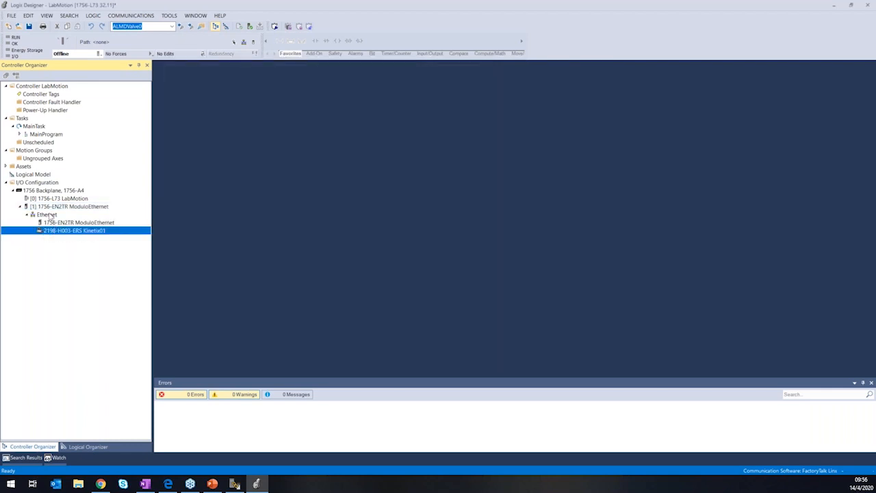
Create another 2198-H003-ERS module on the Ethernet network from the Kinetix 5500 catalog entries and name it Kinetix02.
{"action": "right_click", "coordinate": [52, 215]}
{"action": "left_click", "coordinate": [76, 218]}
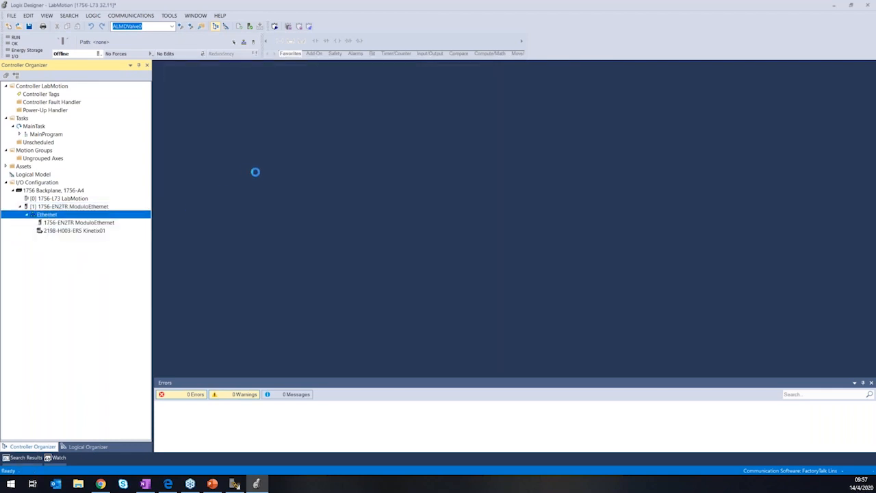
{"action": "type", "text": "K"}
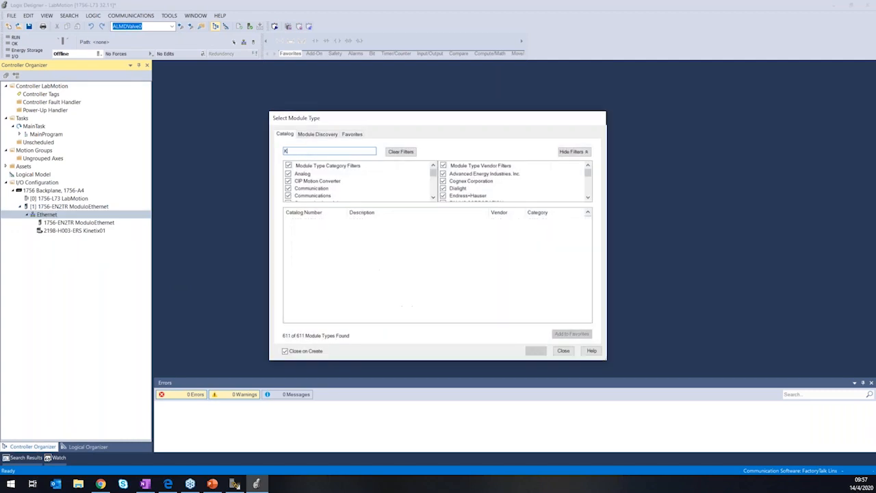
{"action": "type", "text": "in"}
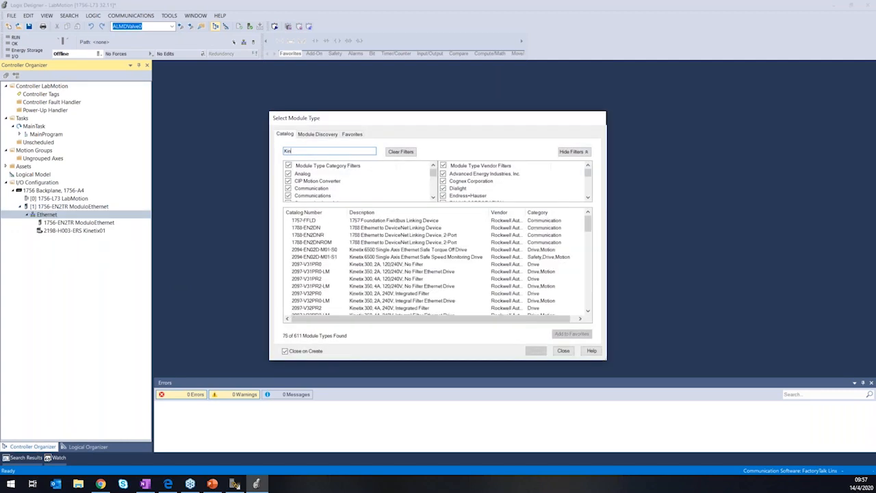
{"action": "type", "text": "etix 5500"}
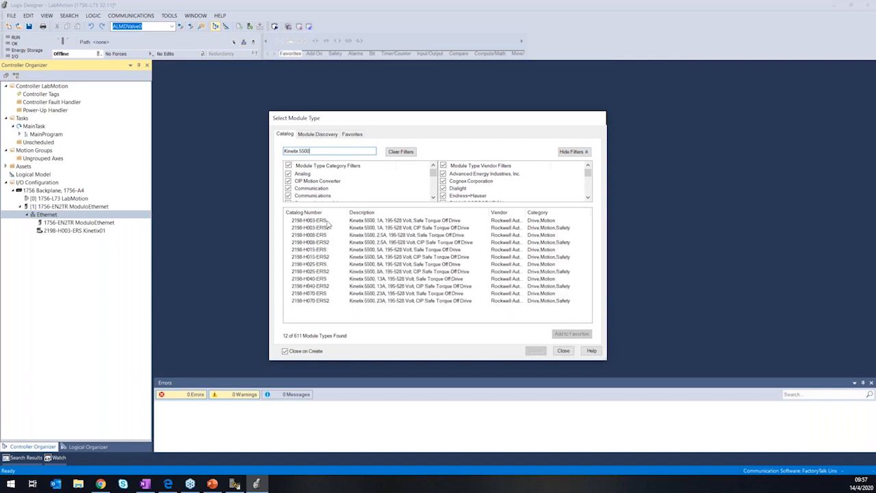
{"action": "left_click", "coordinate": [332, 225]}
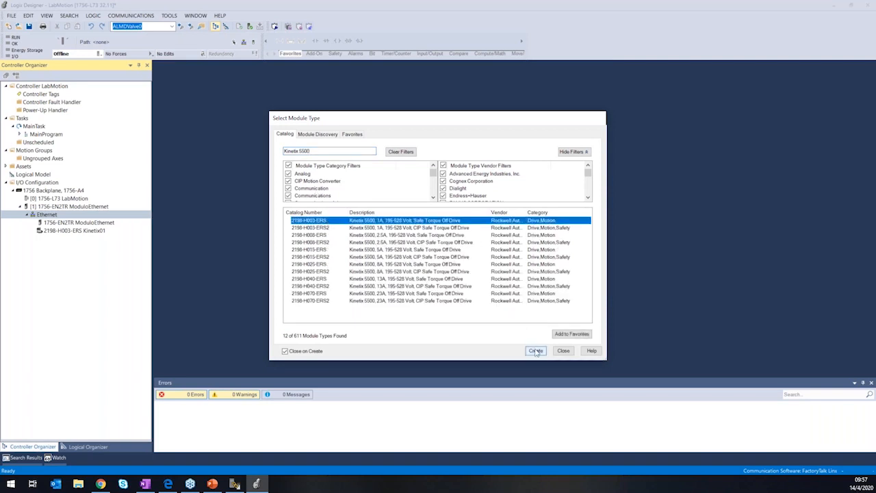
{"action": "left_click", "coordinate": [536, 351]}
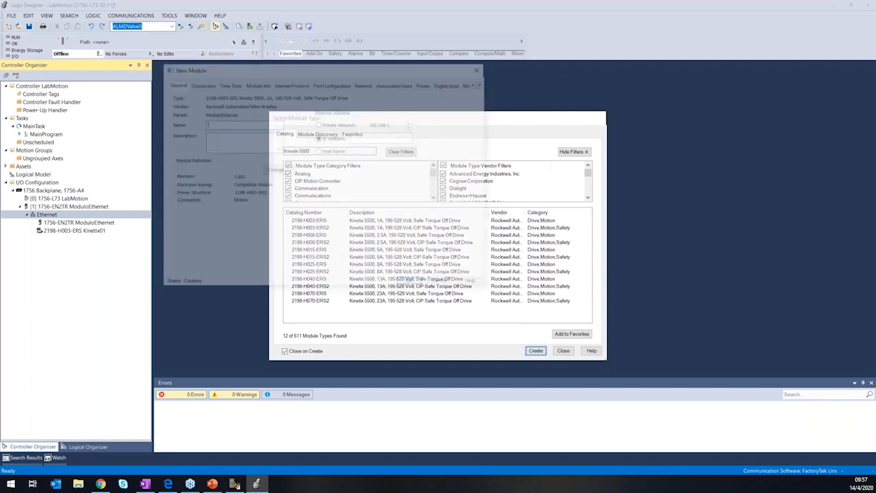
{"action": "type", "text": "Kinetix02"}
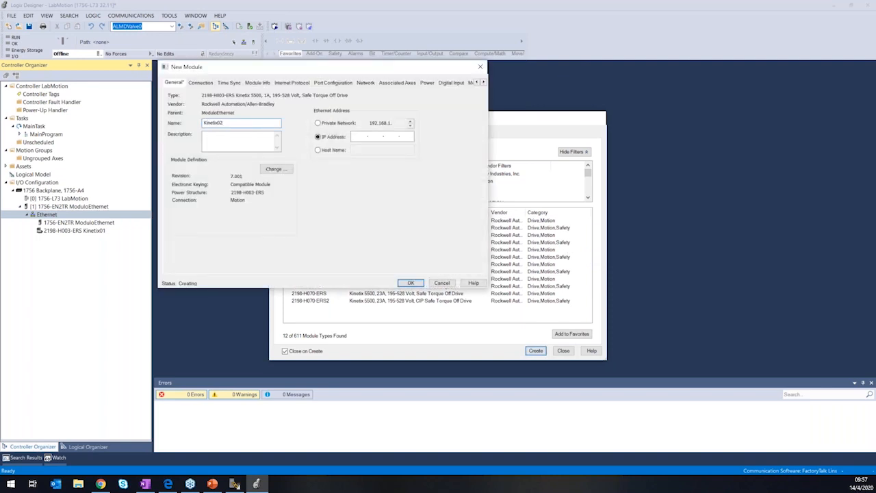
Set Kinetix02 to revision 7.008 and private network address 192.168.1.25, and add the module.
{"action": "left_click", "coordinate": [274, 169]}
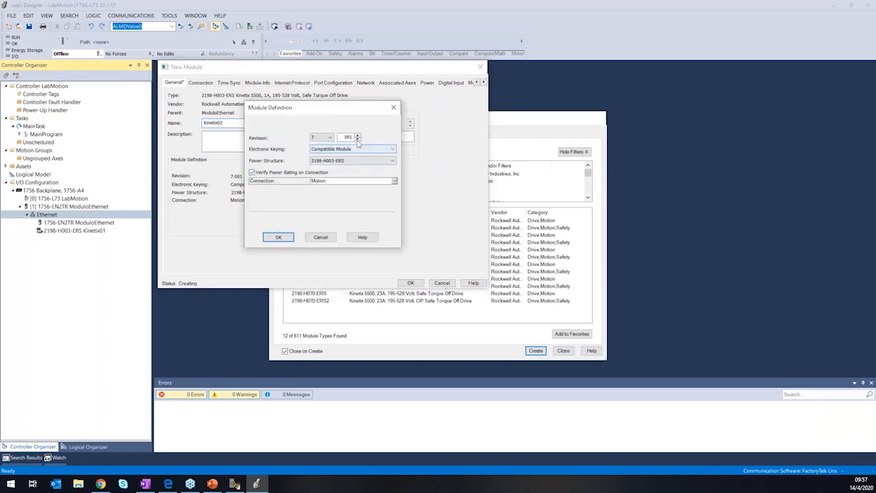
{"action": "left_click", "coordinate": [355, 137]}
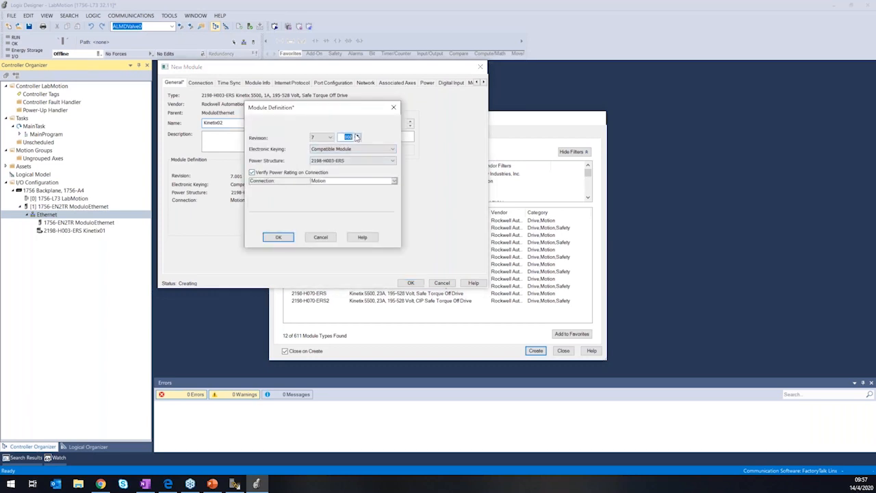
{"action": "left_click", "coordinate": [278, 237]}
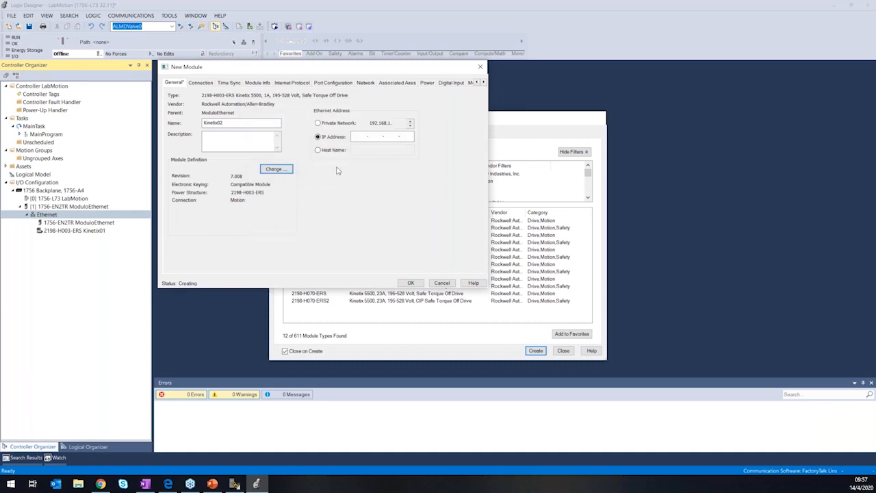
{"action": "left_click", "coordinate": [398, 122]}
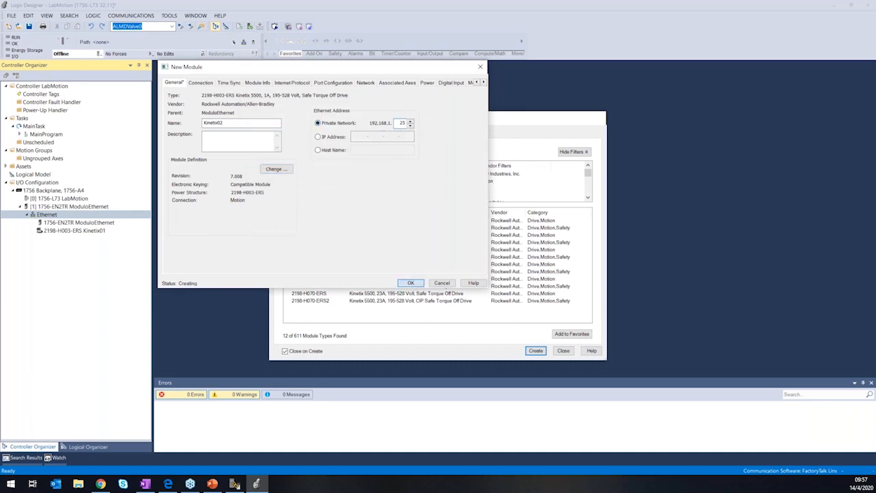
{"action": "left_click", "coordinate": [411, 282]}
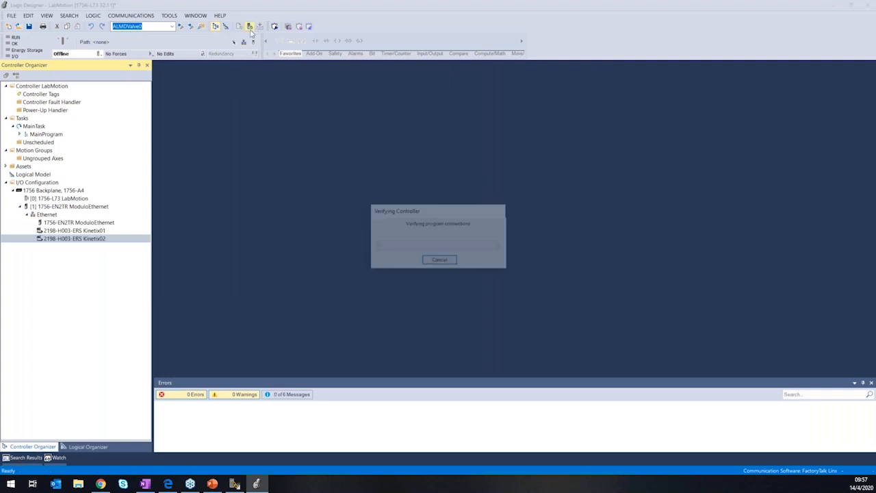
Open the Kinetix01 module properties and review the connection, time sync, module info, internet protocol, port, network and associated axes settings.
{"action": "left_click", "coordinate": [107, 232]}
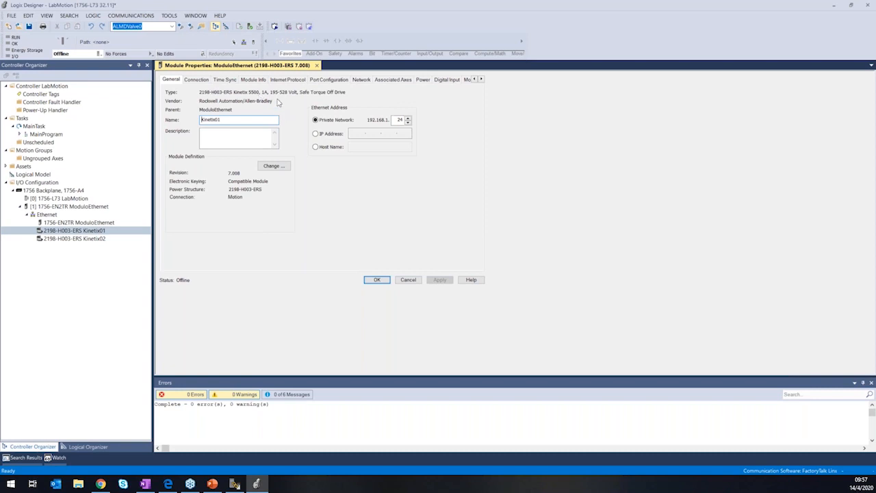
{"action": "left_click", "coordinate": [204, 81]}
{"action": "left_click", "coordinate": [225, 80]}
{"action": "left_click", "coordinate": [253, 81]}
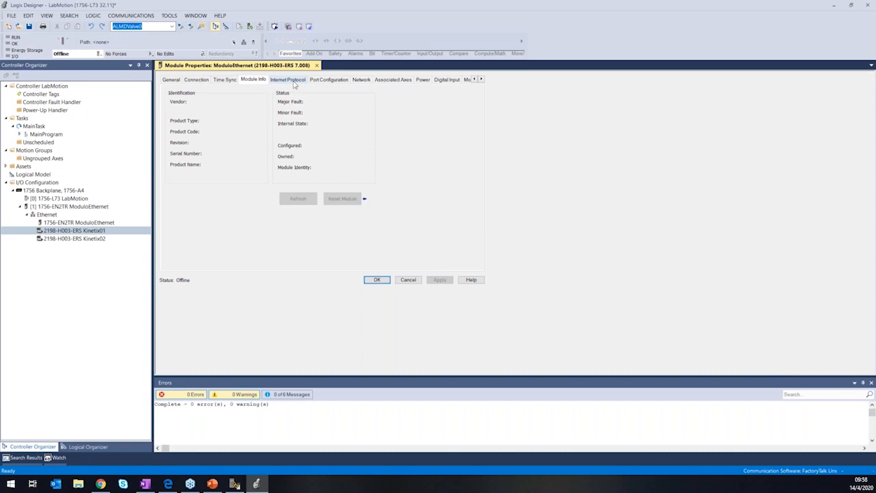
{"action": "left_click", "coordinate": [295, 81]}
{"action": "left_click", "coordinate": [323, 81]}
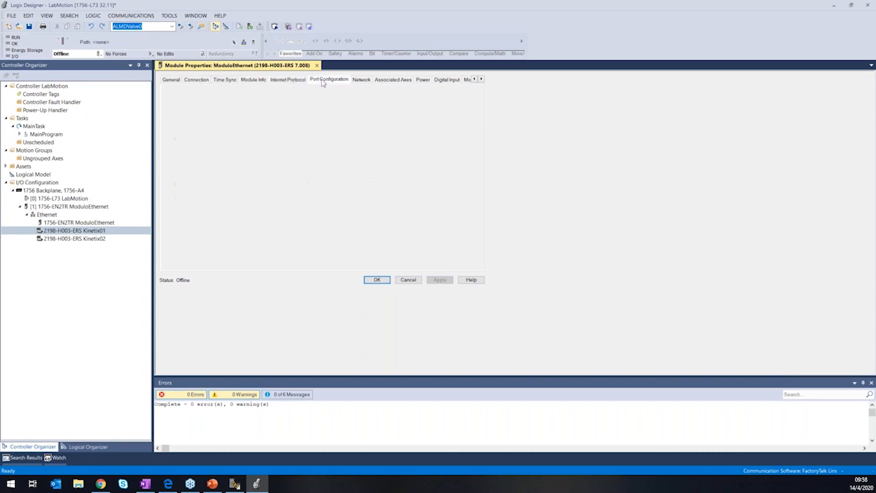
{"action": "left_click", "coordinate": [362, 80]}
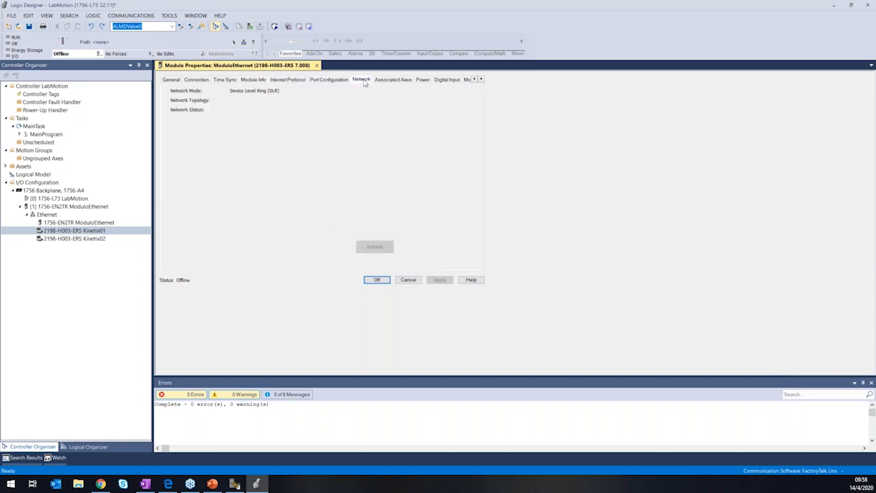
{"action": "left_click", "coordinate": [381, 81]}
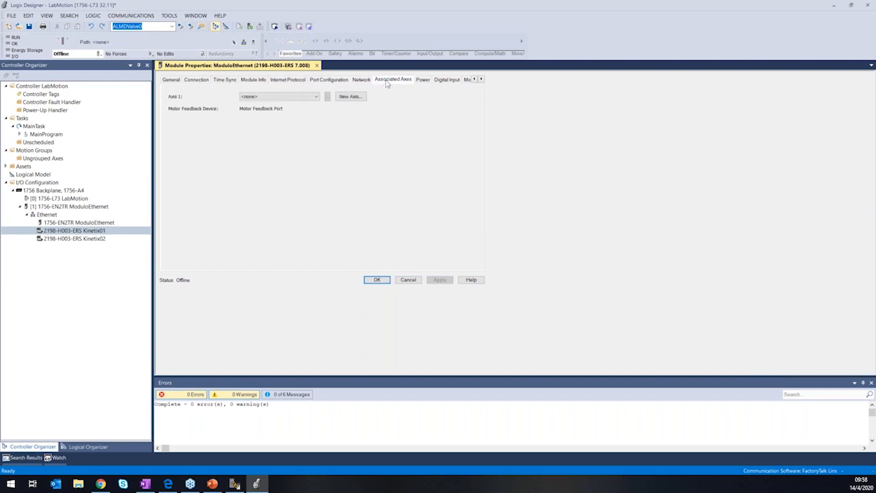
Configure Kinetix01's power for 200-240 VAC, Single Phase input and a Standalone bus with the Internal shunt resistor, and apply it.
{"action": "left_click", "coordinate": [423, 80]}
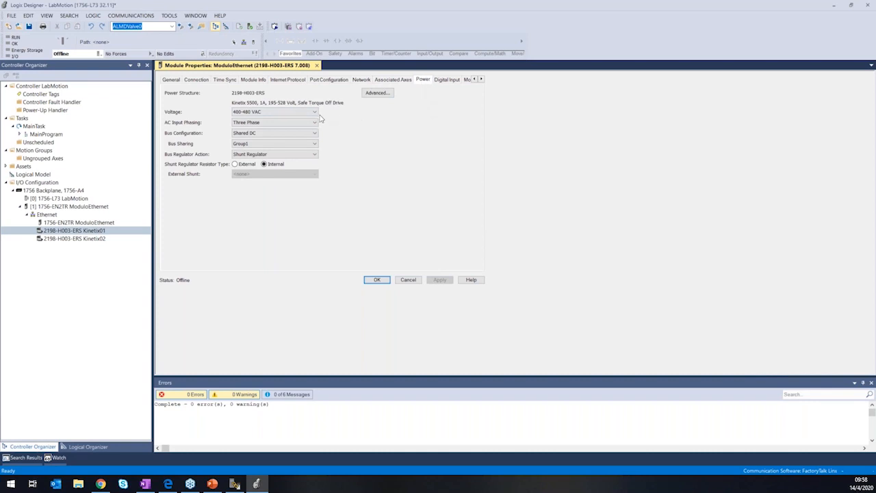
{"action": "left_click", "coordinate": [306, 113]}
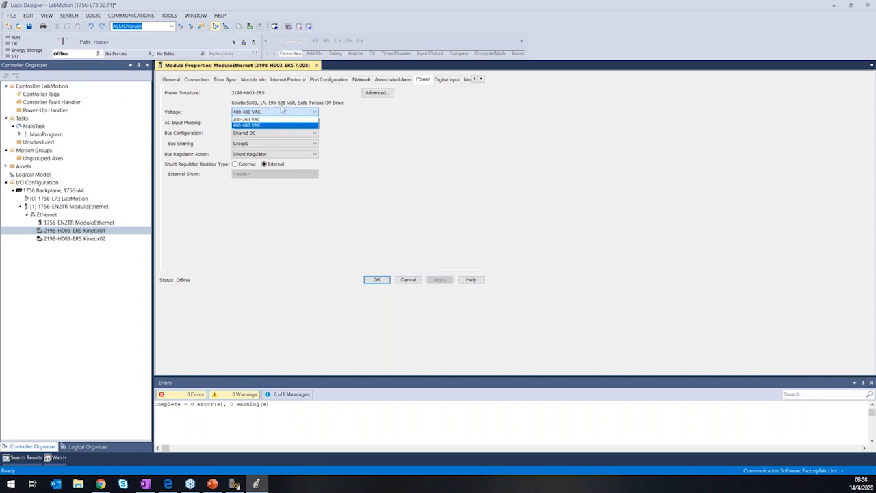
{"action": "left_click", "coordinate": [259, 120]}
{"action": "left_click", "coordinate": [269, 123]}
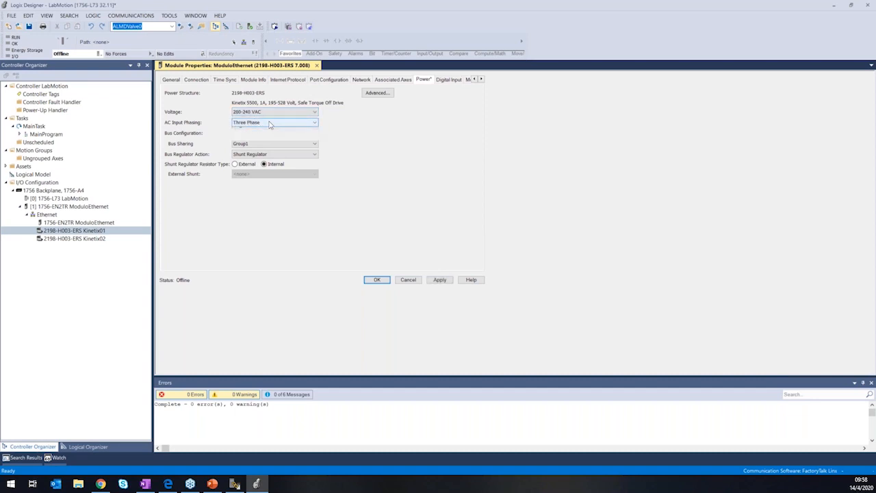
{"action": "left_click", "coordinate": [270, 136]}
{"action": "left_click", "coordinate": [267, 133]}
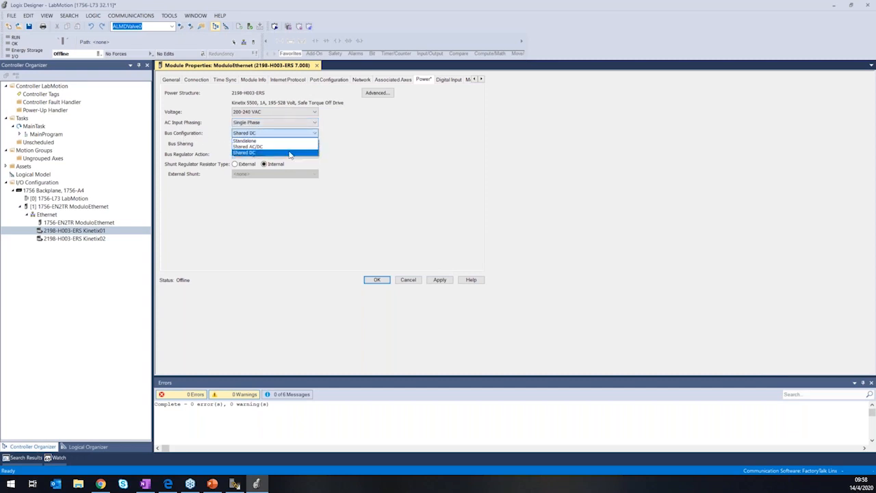
{"action": "left_click", "coordinate": [250, 141]}
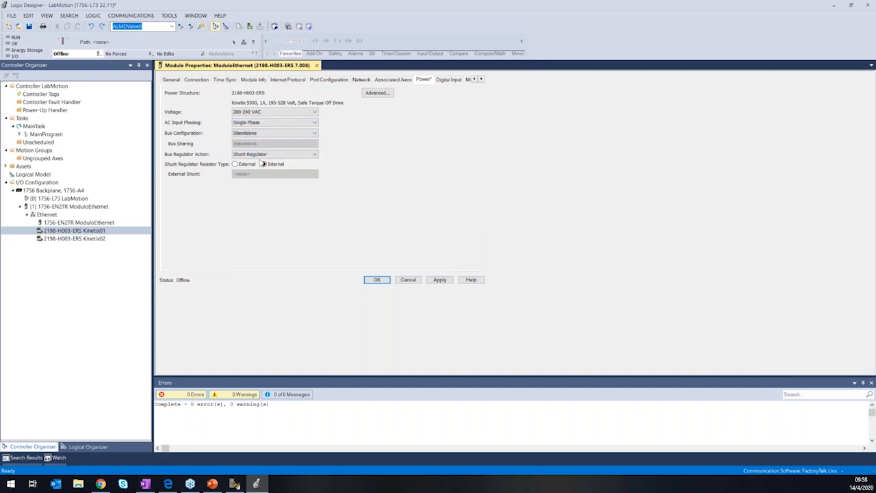
{"action": "left_click", "coordinate": [274, 165]}
{"action": "left_click", "coordinate": [449, 80]}
{"action": "left_click", "coordinate": [423, 79]}
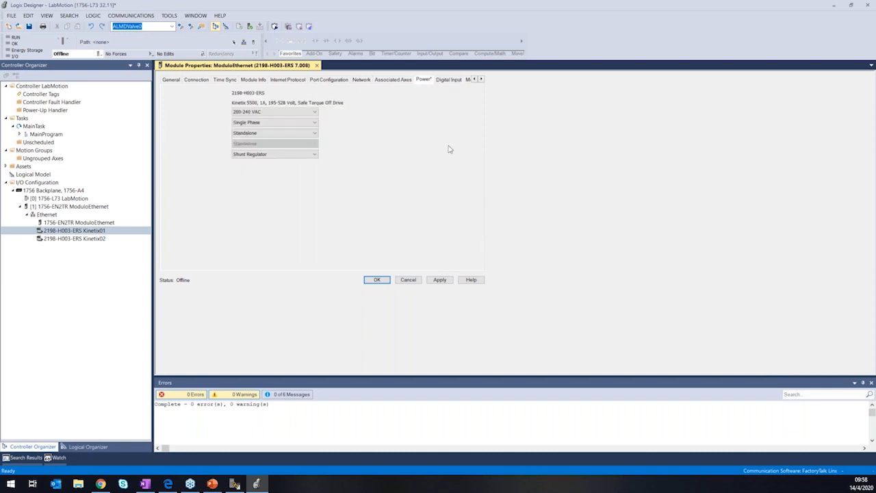
{"action": "left_click", "coordinate": [440, 280]}
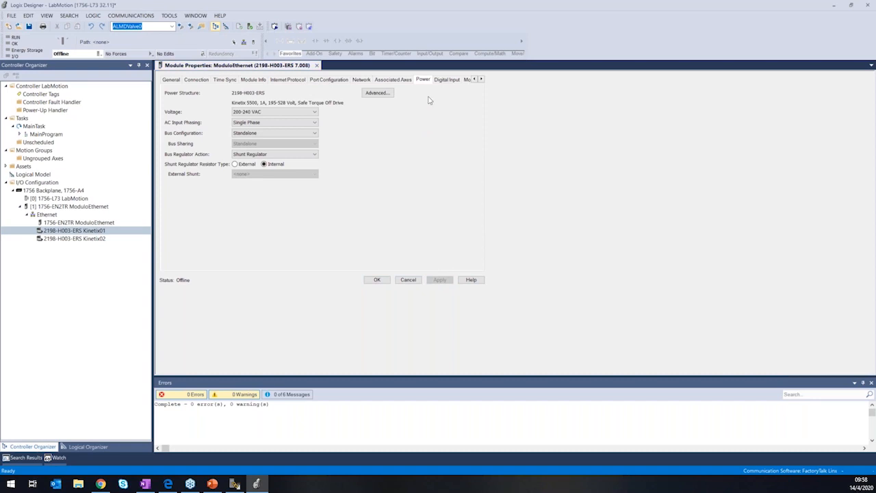
Set Digital Input 1 and Digital Input 2 of Kinetix01 to Unassigned, apply the change and close the module properties.
{"action": "left_click", "coordinate": [449, 80]}
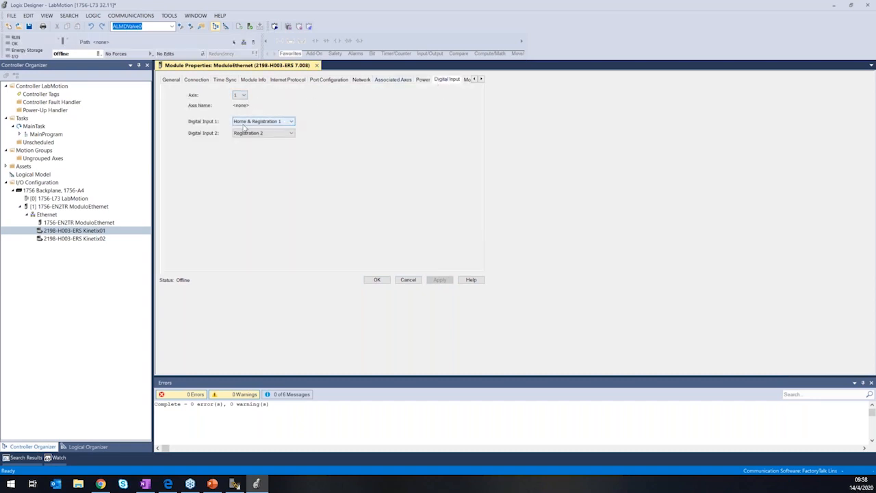
{"action": "left_click", "coordinate": [271, 122]}
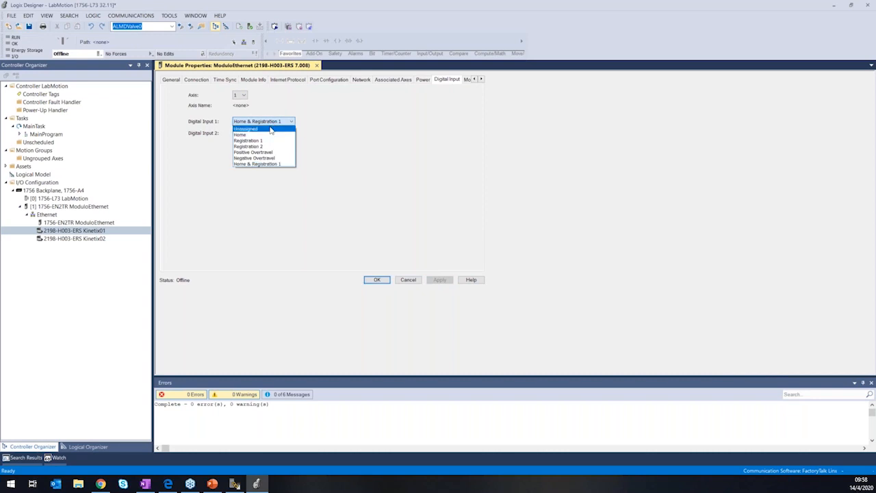
{"action": "left_click", "coordinate": [271, 129]}
{"action": "left_click", "coordinate": [263, 134]}
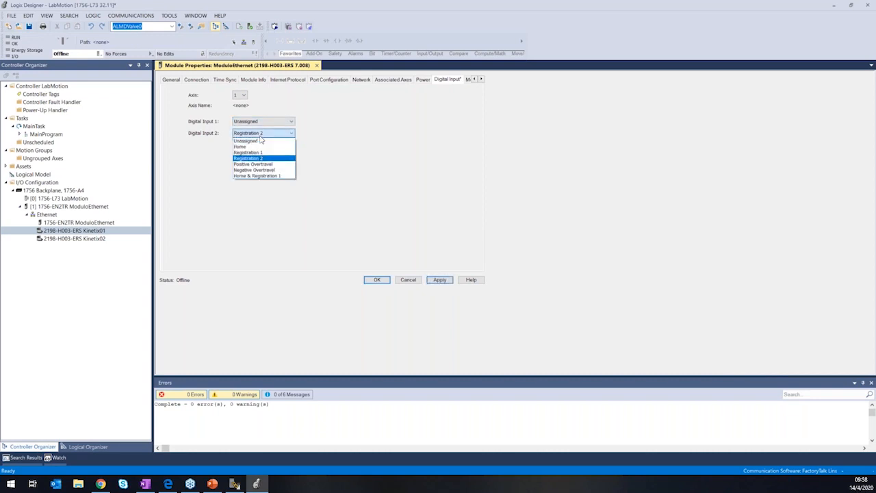
{"action": "left_click", "coordinate": [261, 142]}
{"action": "left_click", "coordinate": [441, 278]}
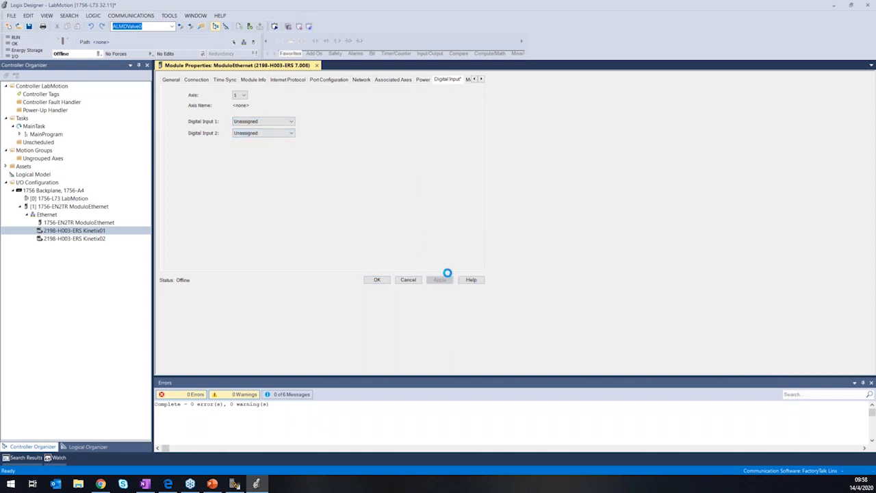
{"action": "left_click", "coordinate": [266, 121]}
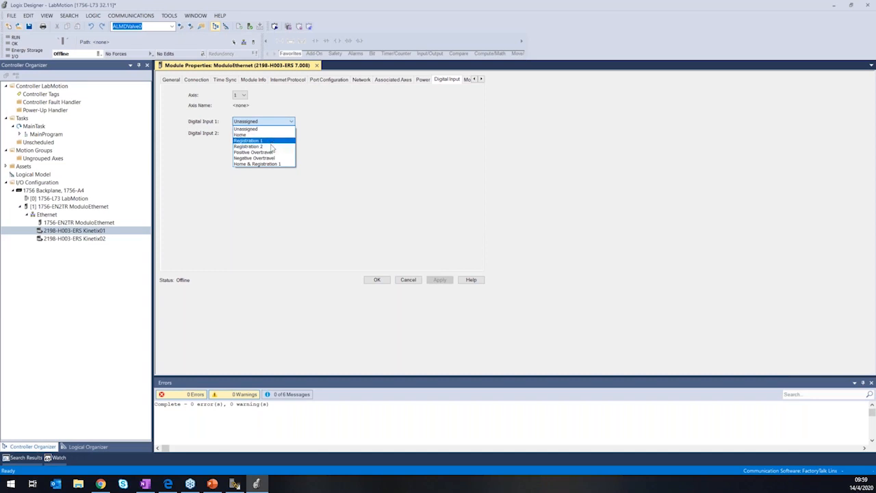
{"action": "left_click", "coordinate": [311, 135]}
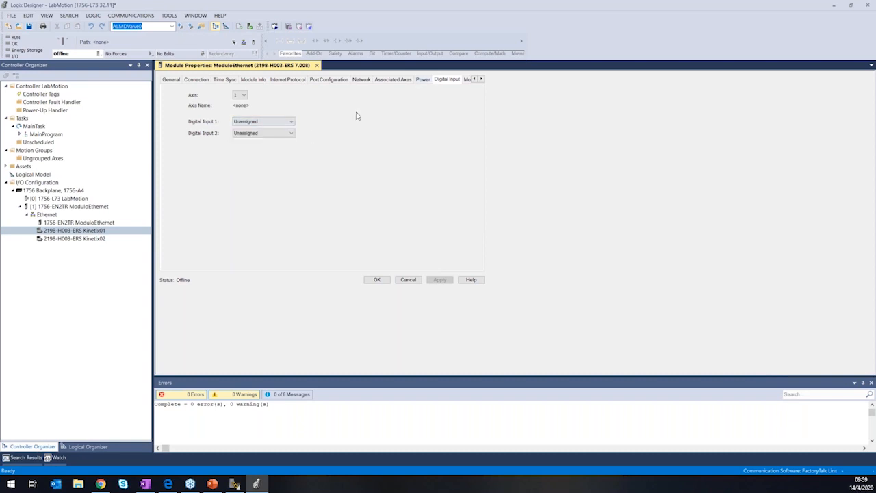
{"action": "left_click", "coordinate": [482, 80]}
{"action": "left_click", "coordinate": [482, 80]}
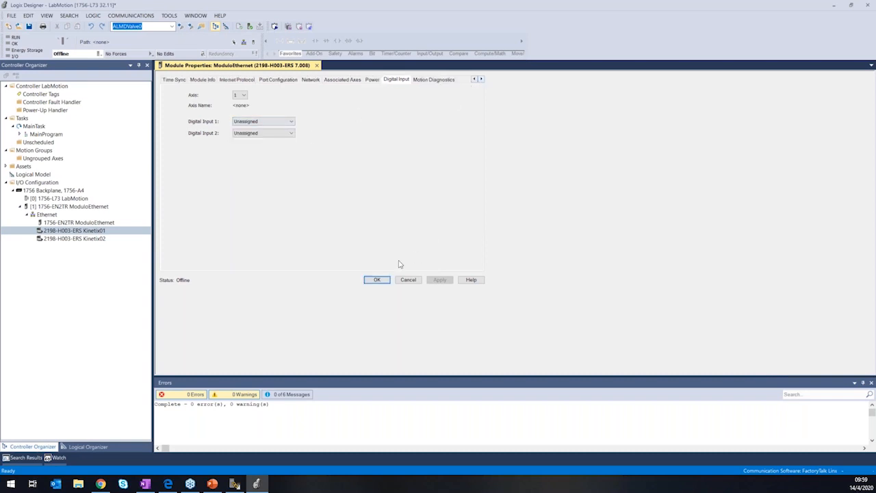
{"action": "left_click", "coordinate": [377, 279]}
Configure the power settings of Kinetix02 for 200-240 VAC, Single Phase input and Standalone bus configuration.
{"action": "double_click", "coordinate": [96, 238]}
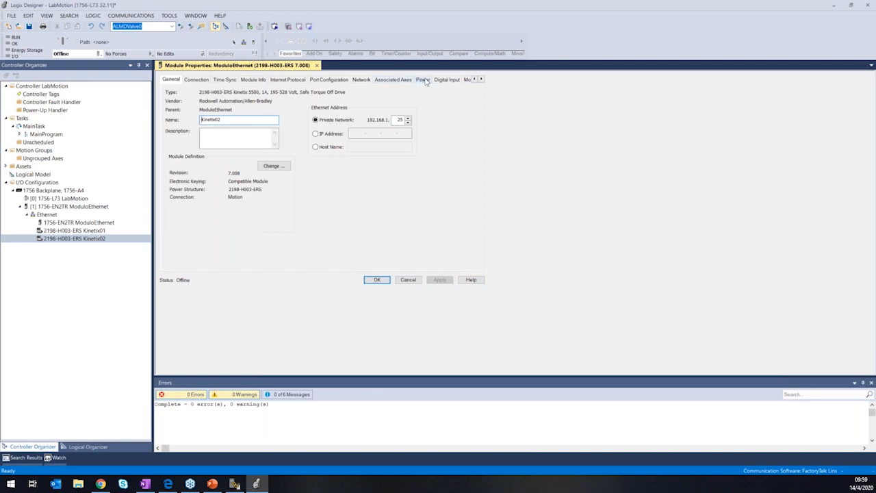
{"action": "left_click", "coordinate": [423, 80]}
{"action": "left_click", "coordinate": [270, 112]}
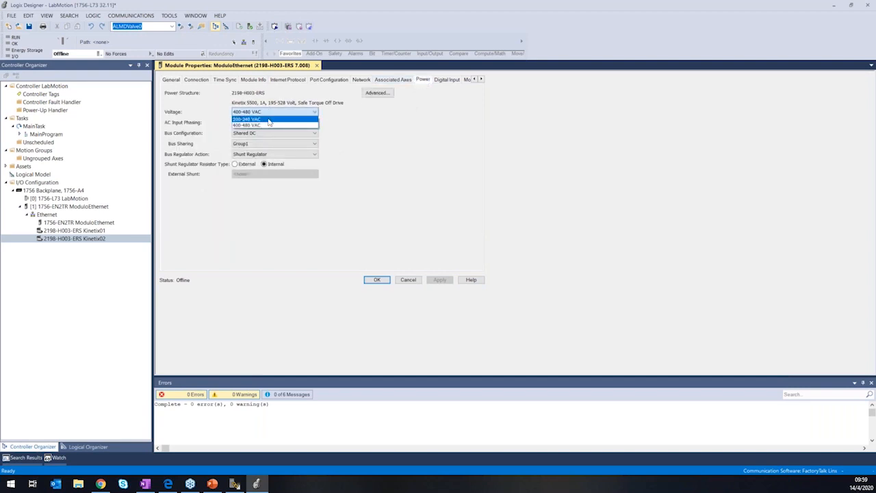
{"action": "left_click", "coordinate": [263, 118]}
{"action": "left_click", "coordinate": [274, 123]}
{"action": "left_click", "coordinate": [262, 130]}
{"action": "left_click", "coordinate": [263, 133]}
{"action": "left_click", "coordinate": [261, 141]}
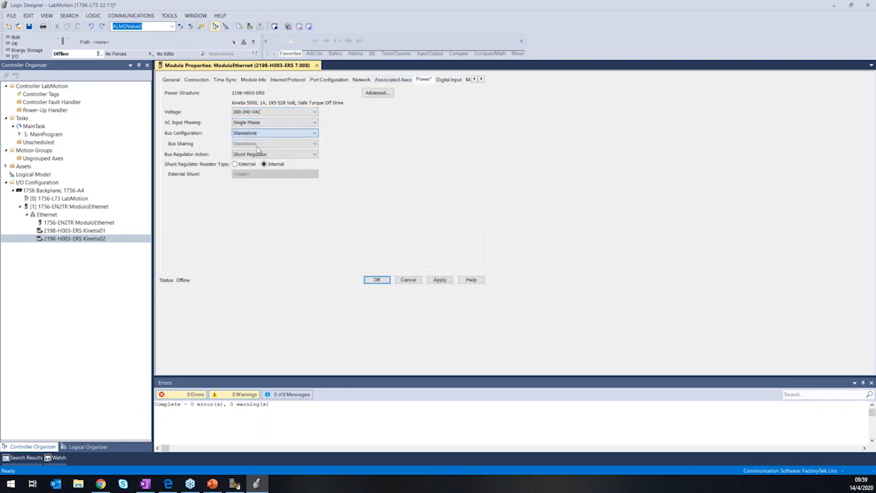
Set Digital Input 1 and Digital Input 2 of Kinetix02 to Unassigned and confirm the module properties.
{"action": "left_click", "coordinate": [449, 80]}
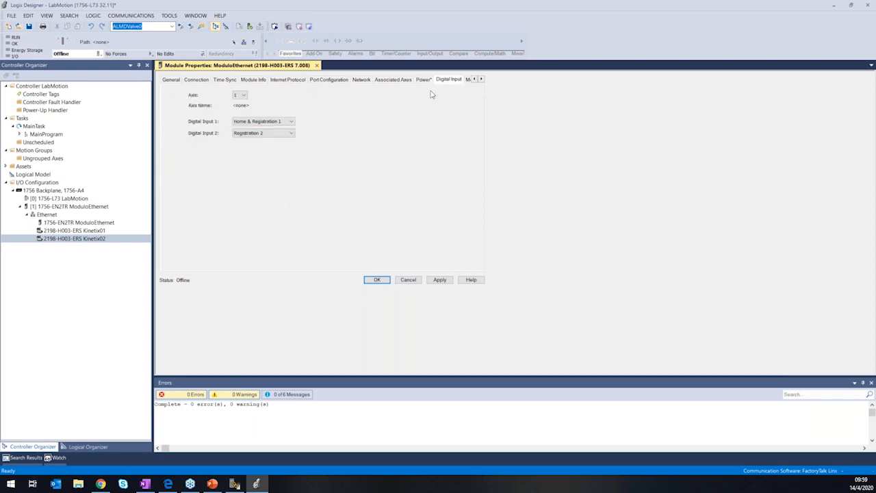
{"action": "left_click", "coordinate": [267, 121]}
{"action": "left_click", "coordinate": [267, 133]}
{"action": "left_click", "coordinate": [267, 133]}
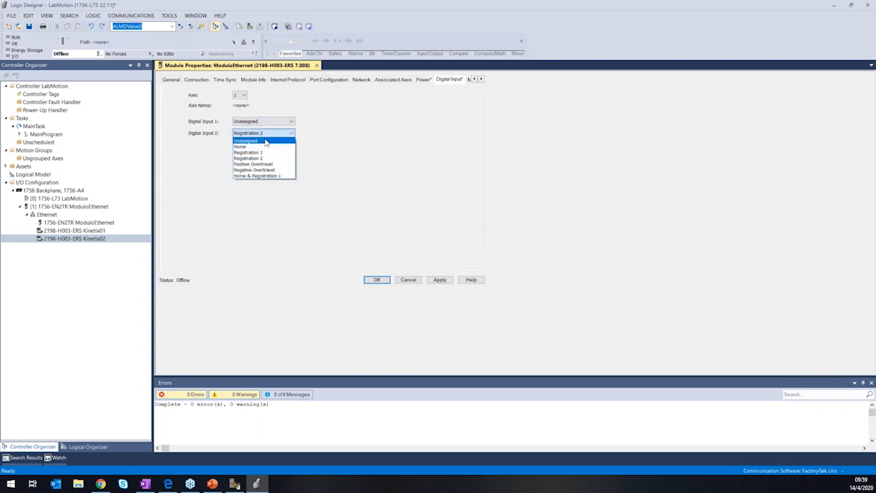
{"action": "left_click", "coordinate": [260, 142]}
{"action": "key", "text": "Return"}
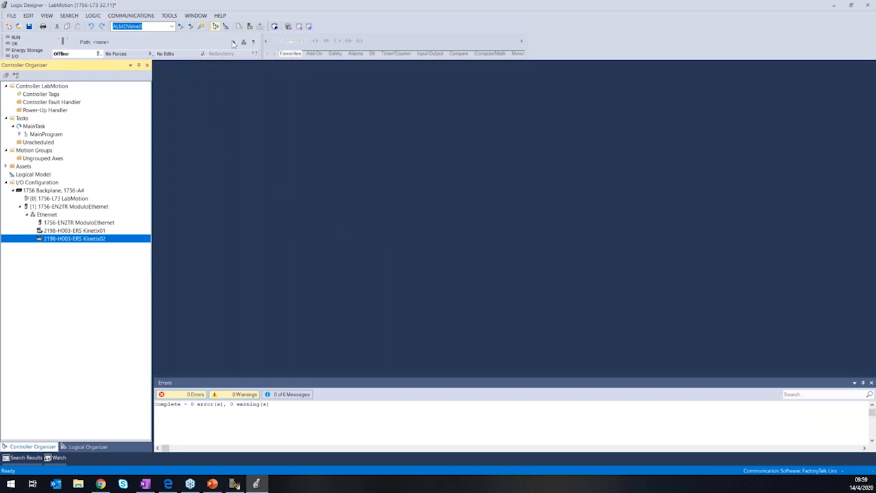
{"action": "left_click", "coordinate": [249, 26]}
{"action": "left_click", "coordinate": [85, 231]}
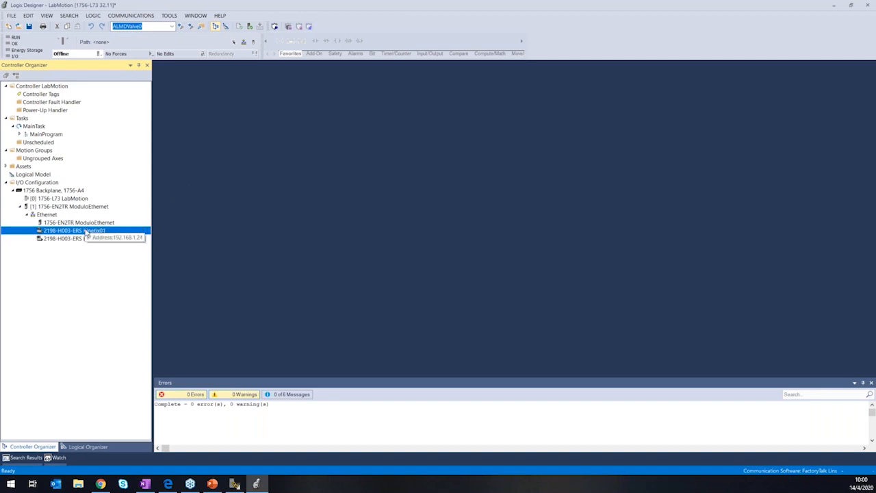
{"action": "left_click", "coordinate": [95, 239]}
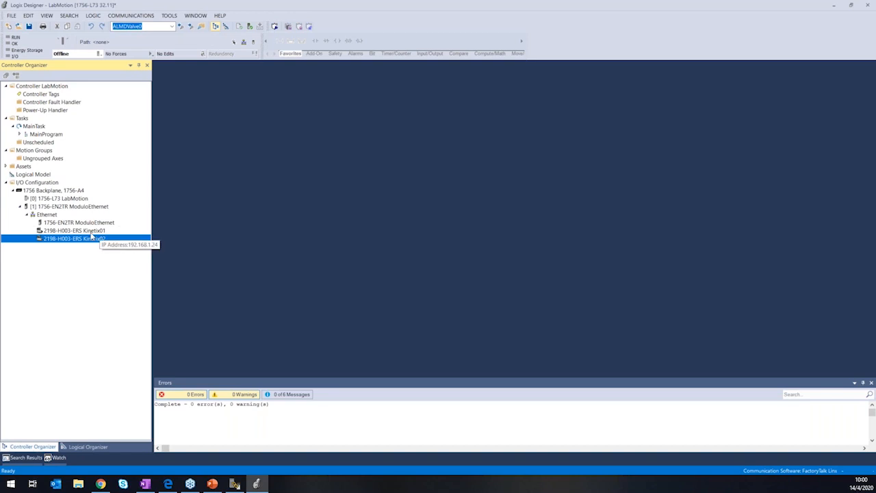
{"action": "left_click", "coordinate": [96, 231]}
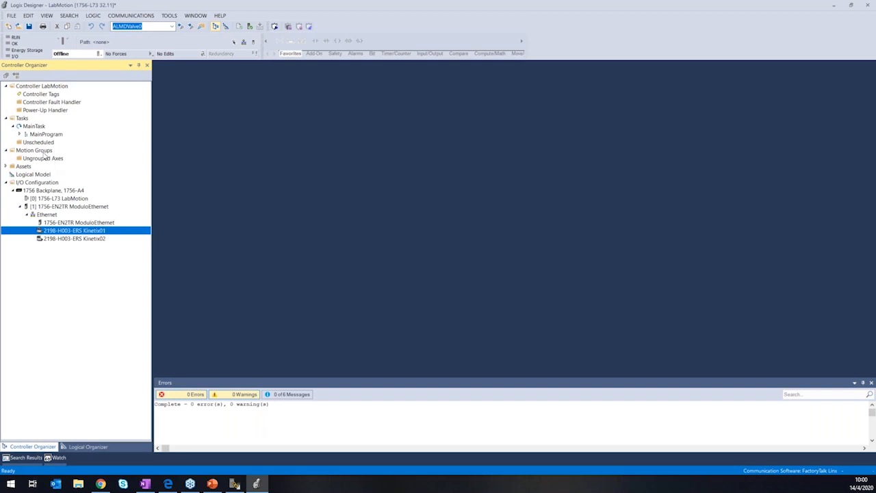
{"action": "right_click", "coordinate": [34, 151]}
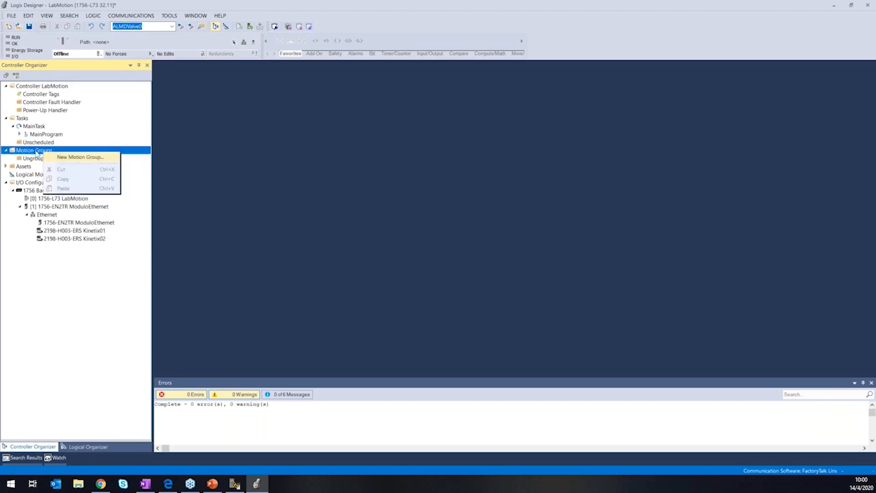
{"action": "left_click", "coordinate": [46, 157]}
{"action": "left_click", "coordinate": [47, 159]}
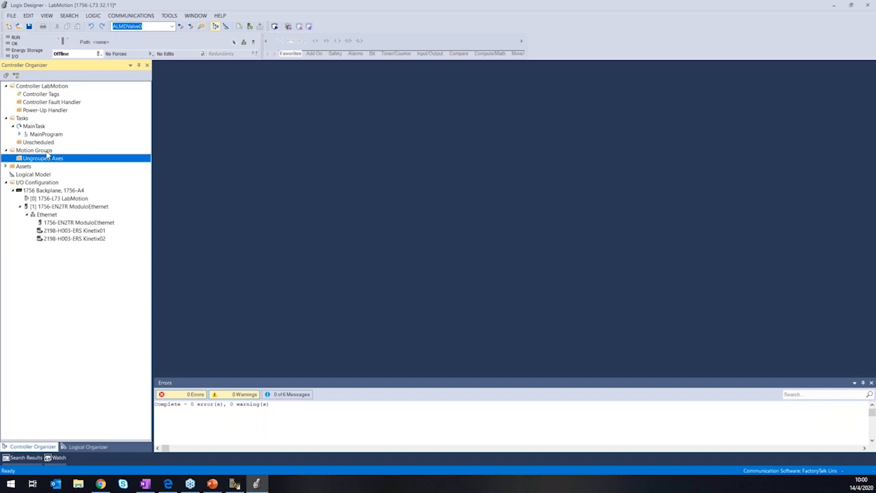
Create a motion group named GrupoMotion with the MOTION_GROUP data type in the LabMotion controller.
{"action": "right_click", "coordinate": [47, 151]}
{"action": "left_click", "coordinate": [55, 157]}
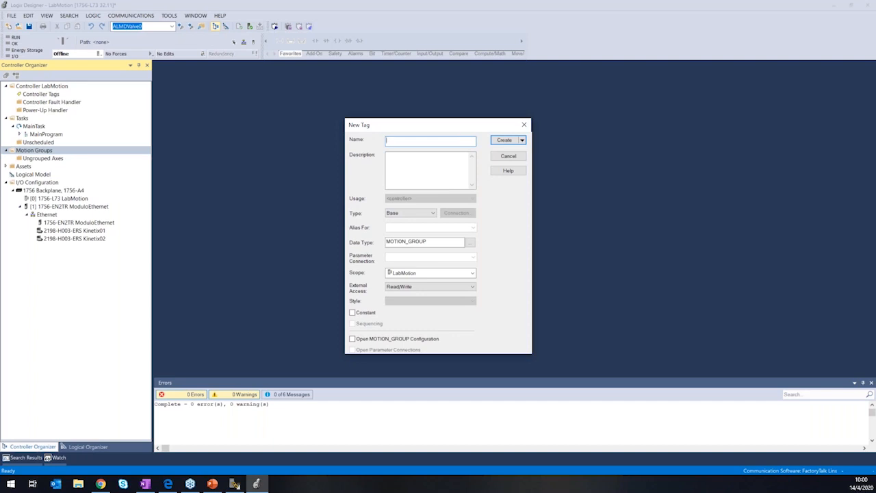
{"action": "type", "text": "GrupoMotion"}
{"action": "left_click", "coordinate": [504, 140]}
{"action": "left_click", "coordinate": [41, 151]}
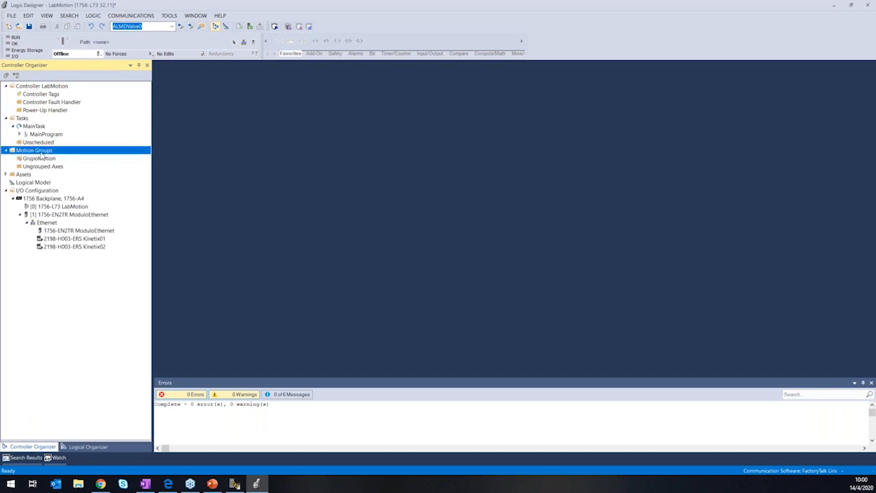
{"action": "left_click", "coordinate": [52, 160]}
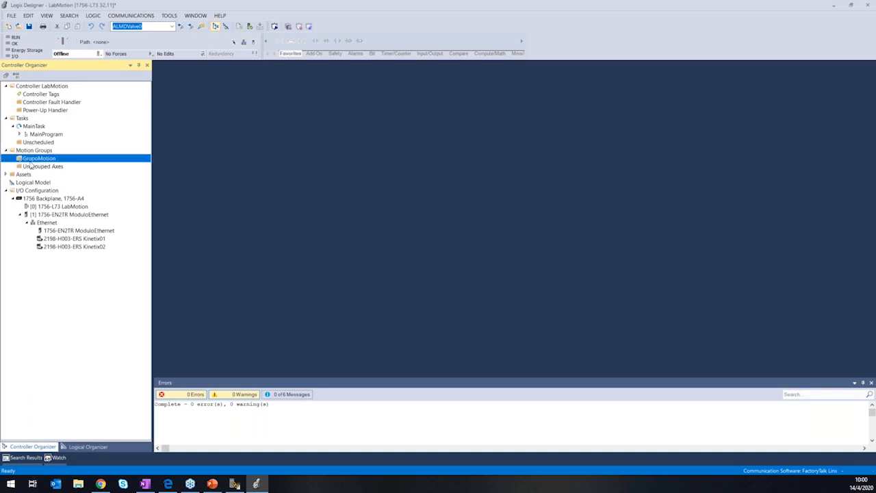
{"action": "right_click", "coordinate": [41, 149]}
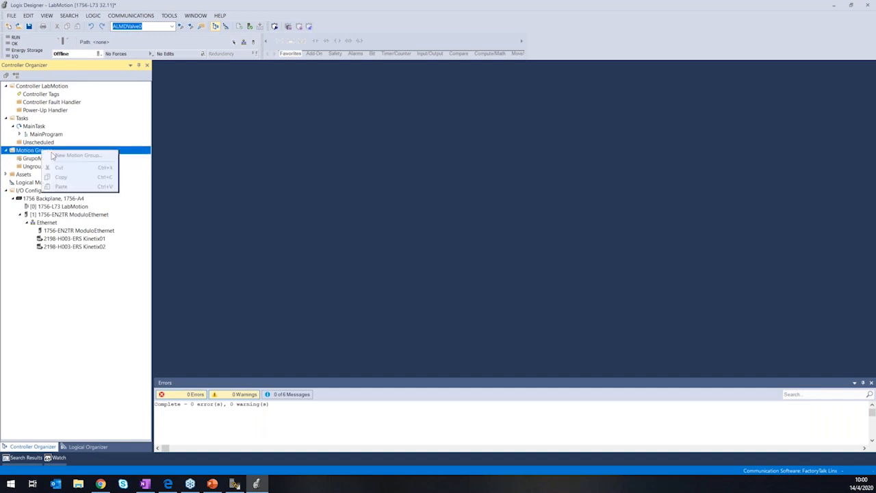
{"action": "left_click", "coordinate": [39, 153]}
{"action": "left_click", "coordinate": [40, 157]}
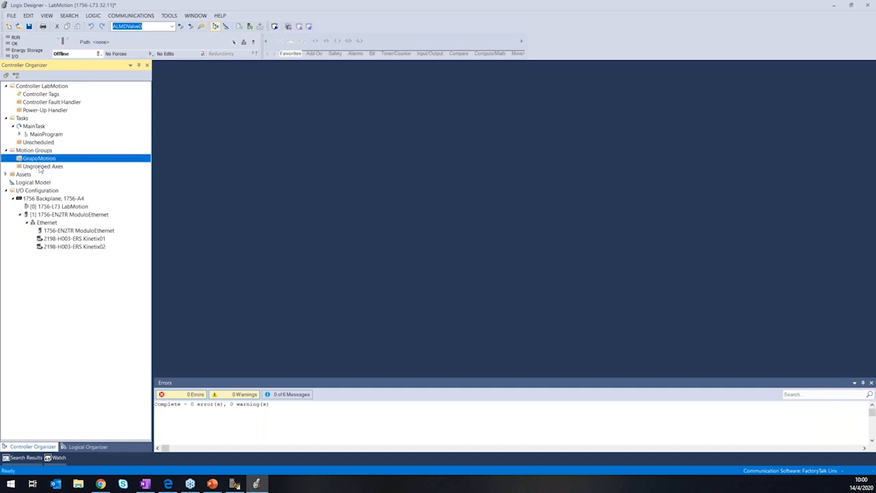
{"action": "left_click", "coordinate": [42, 166]}
{"action": "left_click", "coordinate": [53, 160]}
{"action": "left_click", "coordinate": [45, 166]}
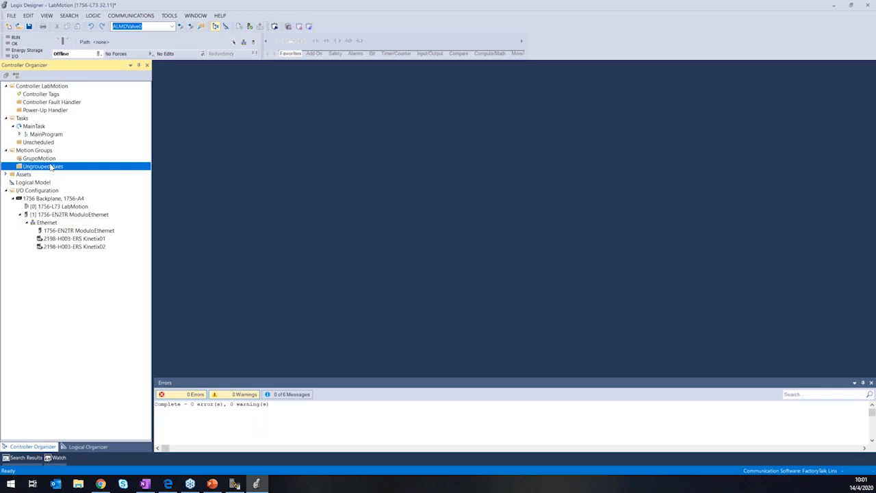
{"action": "right_click", "coordinate": [47, 165]}
{"action": "left_click", "coordinate": [39, 168]}
{"action": "left_click", "coordinate": [43, 159]}
Start a new AXIS_CIP_DRIVE axis in the GrupoMotion group and name it Eje01.
{"action": "right_click", "coordinate": [47, 162]}
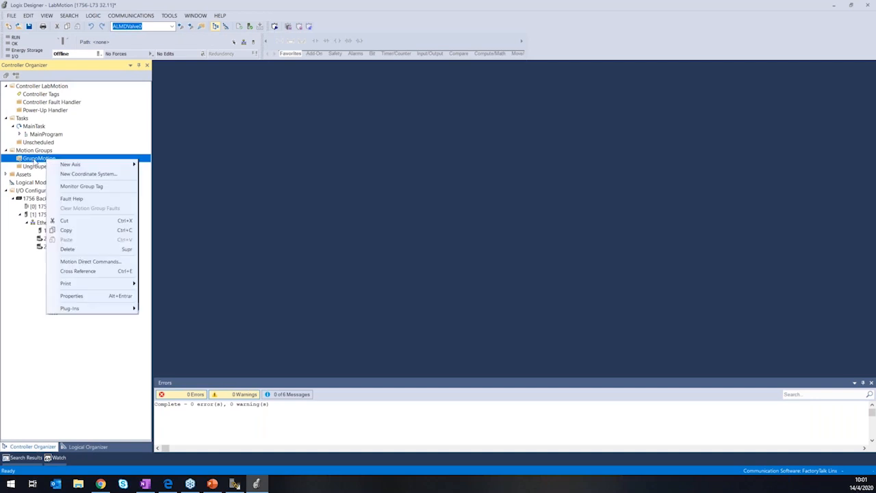
{"action": "left_click", "coordinate": [47, 162]}
{"action": "right_click", "coordinate": [48, 163]}
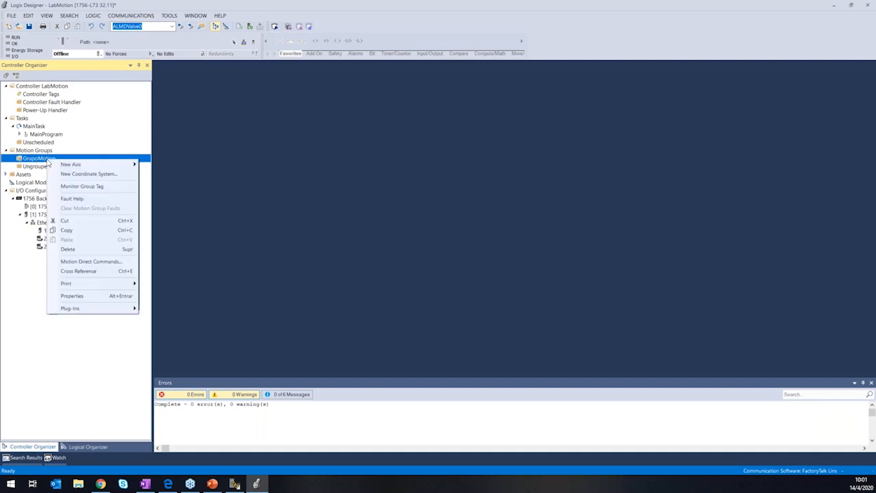
{"action": "left_click", "coordinate": [48, 162]}
{"action": "right_click", "coordinate": [49, 162]}
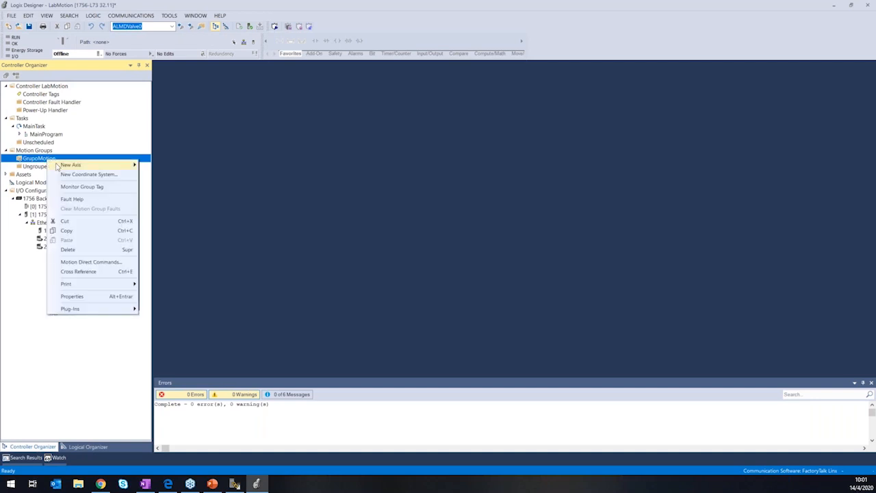
{"action": "mouse_move", "coordinate": [59, 165]}
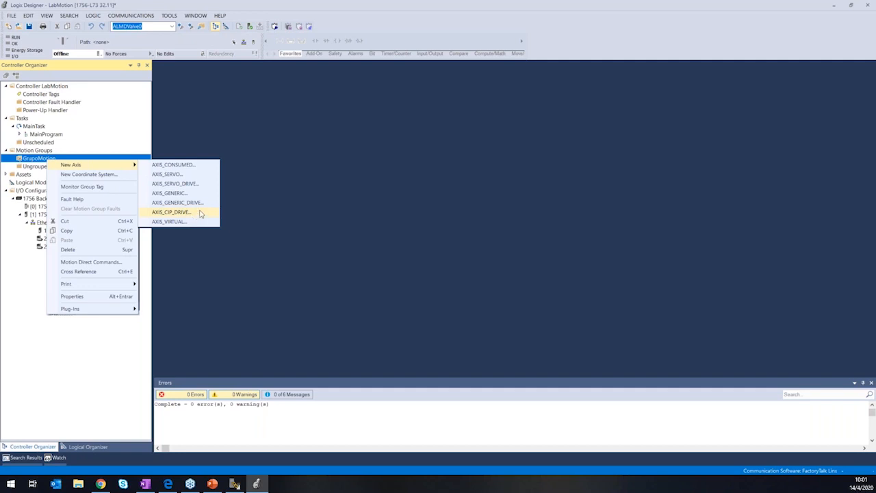
{"action": "left_click", "coordinate": [197, 214]}
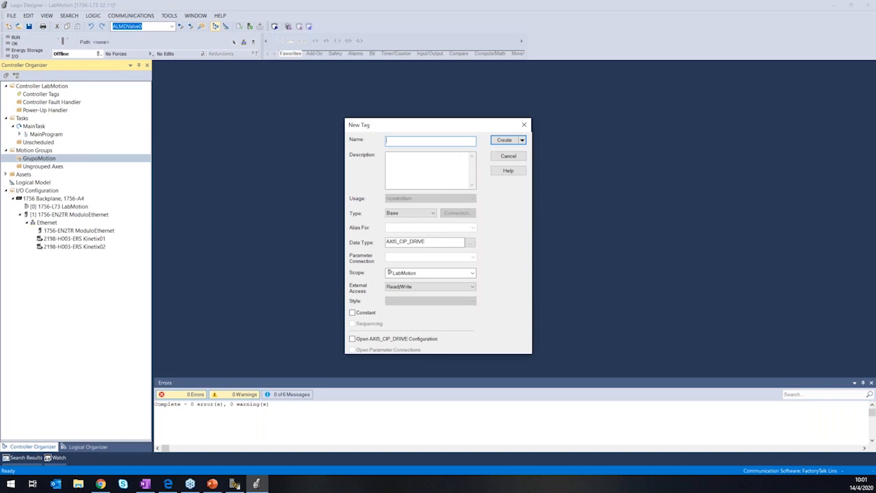
{"action": "left_click_drag", "start_coordinate": [440, 130], "coordinate": [426, 130]}
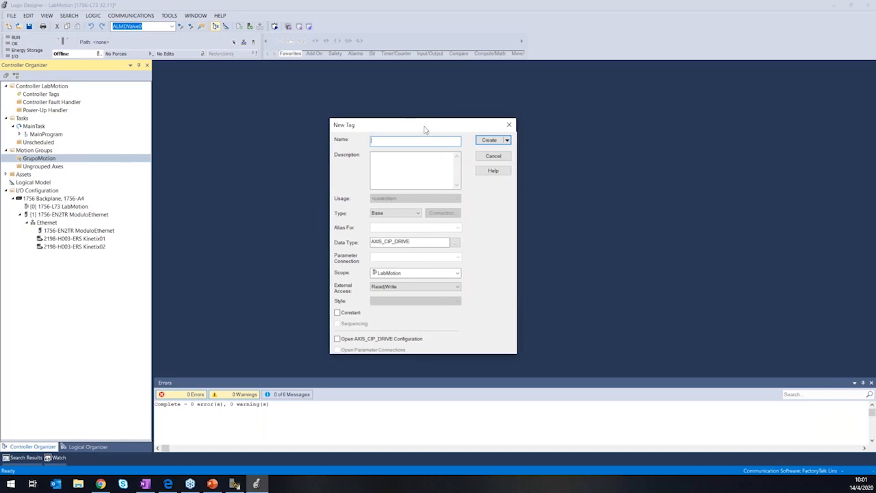
{"action": "type", "text": "Axis"}
{"action": "key", "text": "BackSpace"}
{"action": "key", "text": "BackSpace"}
{"action": "key", "text": "BackSpace"}
{"action": "key", "text": "BackSpace"}
{"action": "type", "text": "Eje01"}
Check the name and data type of the new Eje01 tag and create the axis.
{"action": "left_click_drag", "start_coordinate": [410, 242], "coordinate": [374, 242]}
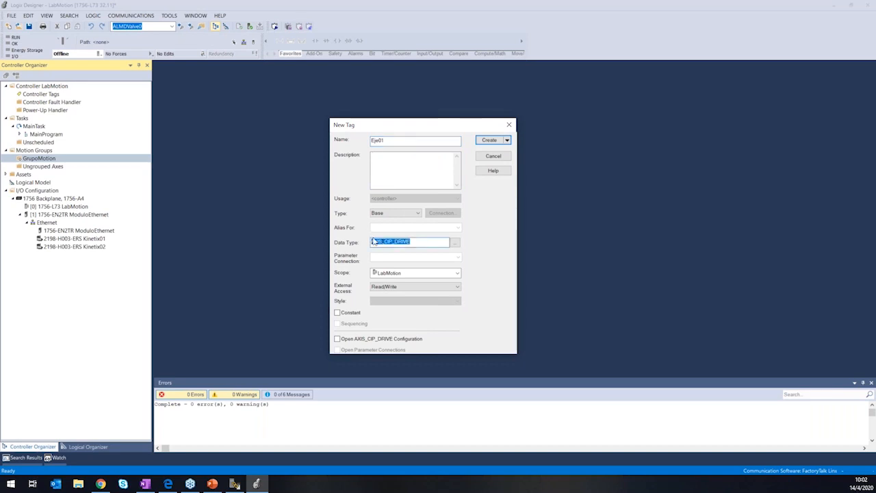
{"action": "left_click", "coordinate": [423, 241]}
{"action": "left_click_drag", "start_coordinate": [389, 142], "coordinate": [368, 145]}
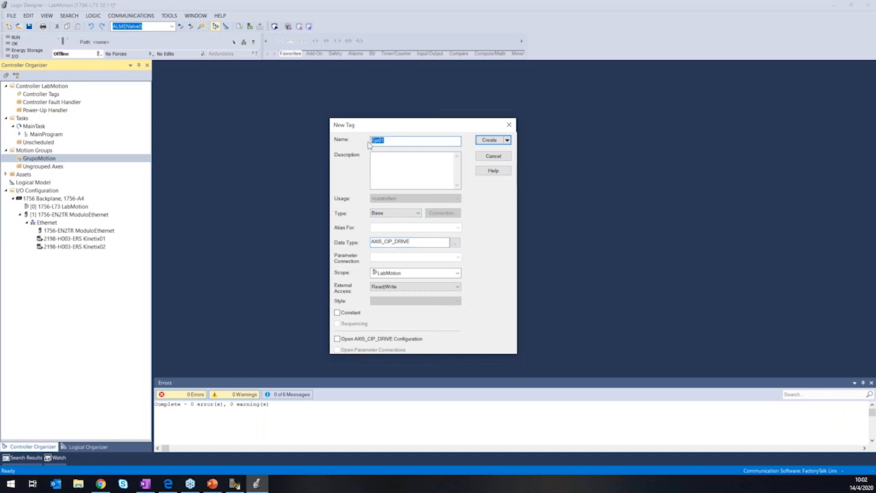
{"action": "left_click", "coordinate": [395, 141]}
{"action": "double_click", "coordinate": [397, 141]}
{"action": "left_click", "coordinate": [389, 141]}
{"action": "double_click", "coordinate": [417, 245]}
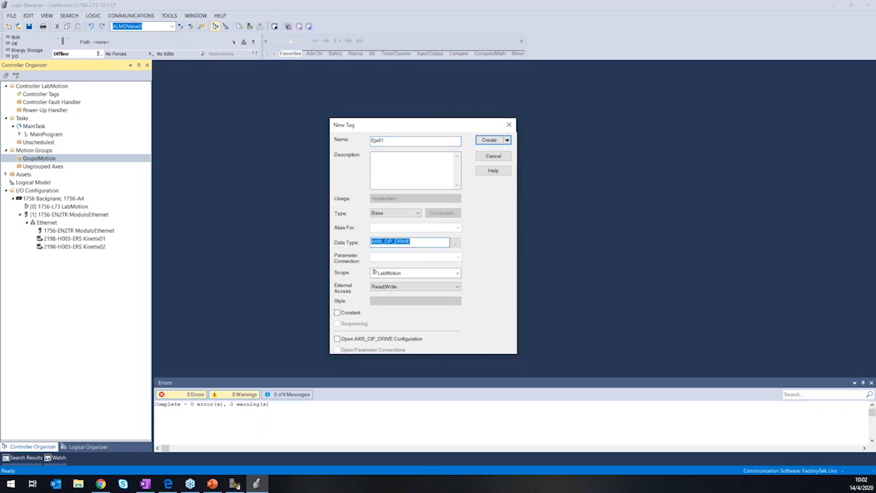
{"action": "double_click", "coordinate": [386, 141]}
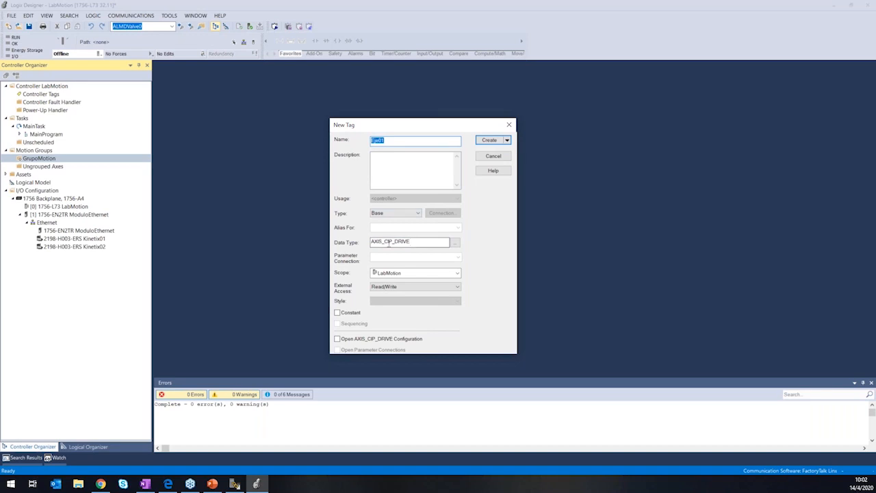
{"action": "left_click", "coordinate": [490, 140]}
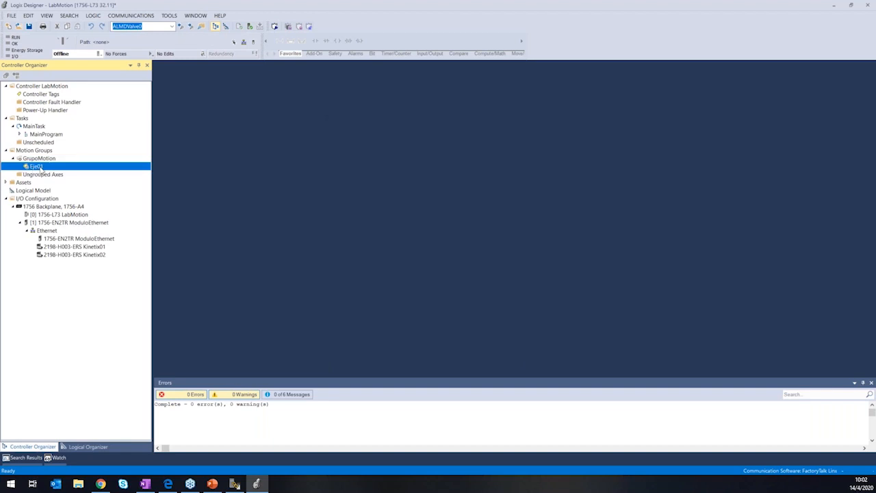
Create a second AXIS_CIP_DRIVE axis named Eje02 in the GrupoMotion group.
{"action": "left_click", "coordinate": [104, 248]}
{"action": "left_click", "coordinate": [100, 255]}
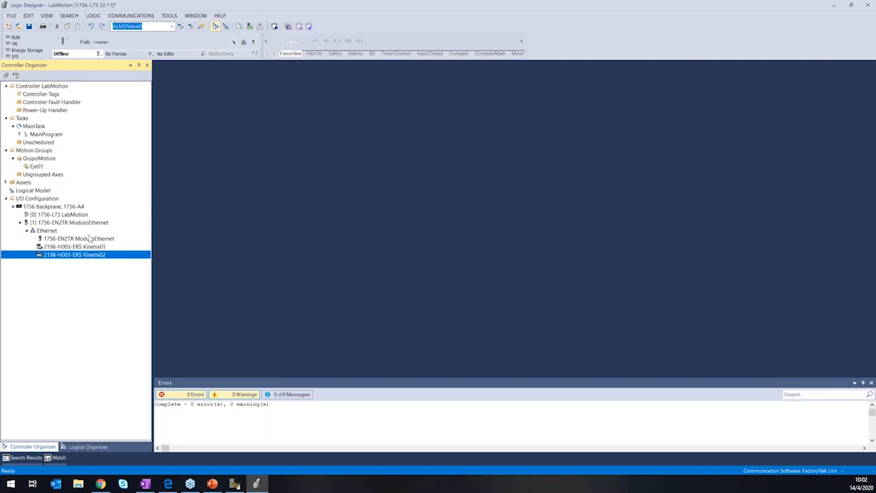
{"action": "right_click", "coordinate": [44, 158]}
{"action": "mouse_move", "coordinate": [103, 164]}
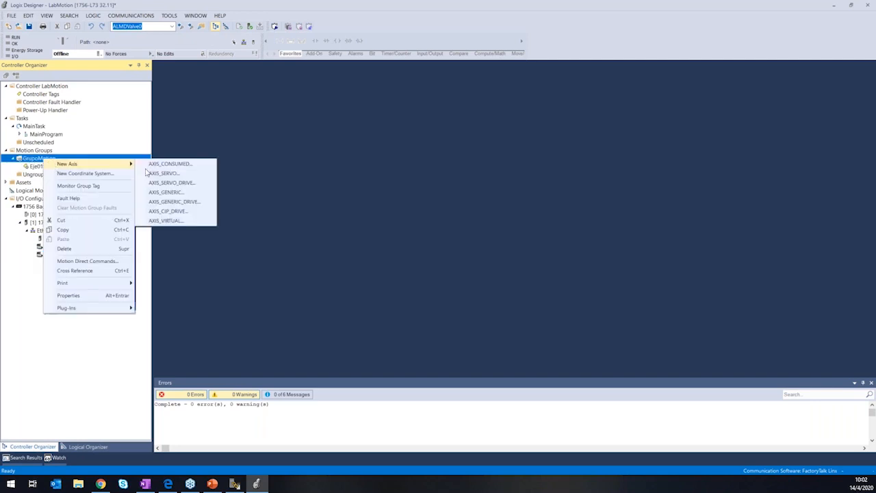
{"action": "left_click", "coordinate": [170, 210]}
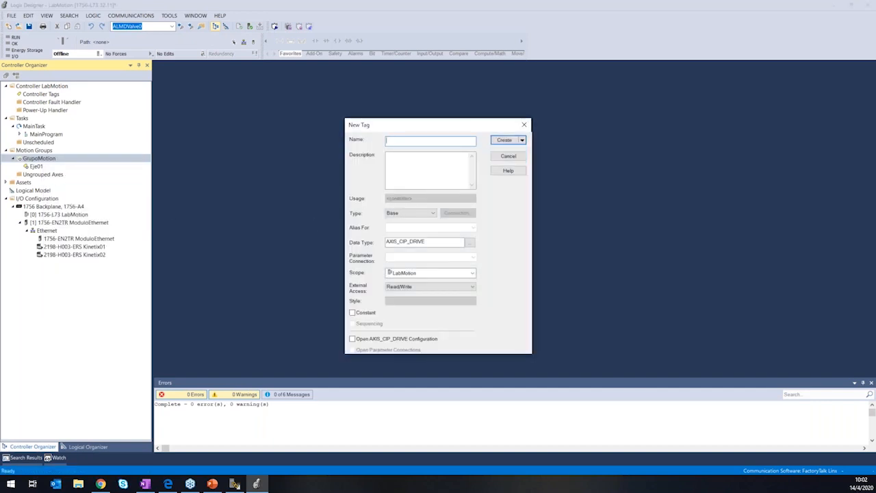
{"action": "type", "text": "Eje02"}
{"action": "left_click", "coordinate": [505, 139]}
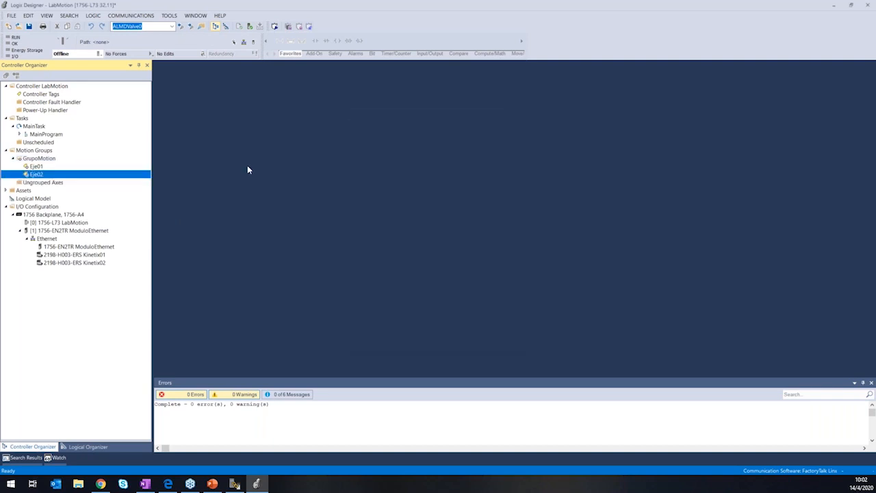
Open the axis properties of Eje01 and look through its settings from General and Motor to the control loops and Planner.
{"action": "double_click", "coordinate": [35, 168]}
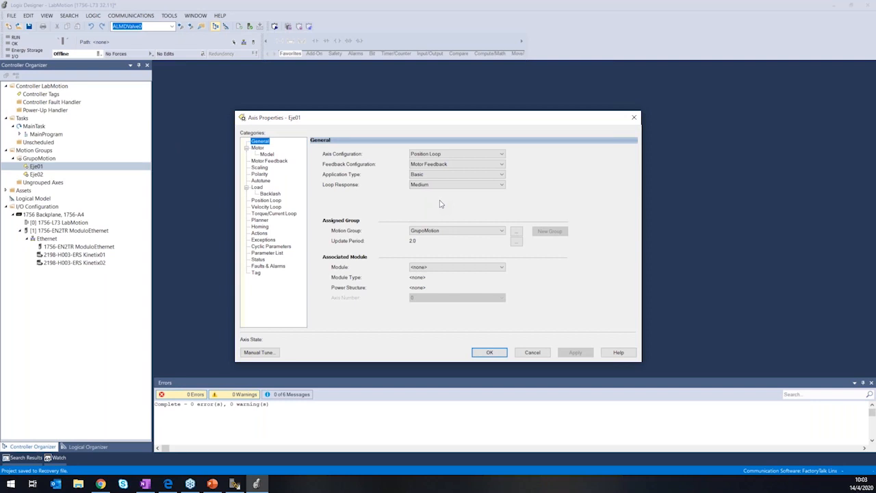
{"action": "key", "text": "alt+Tab"}
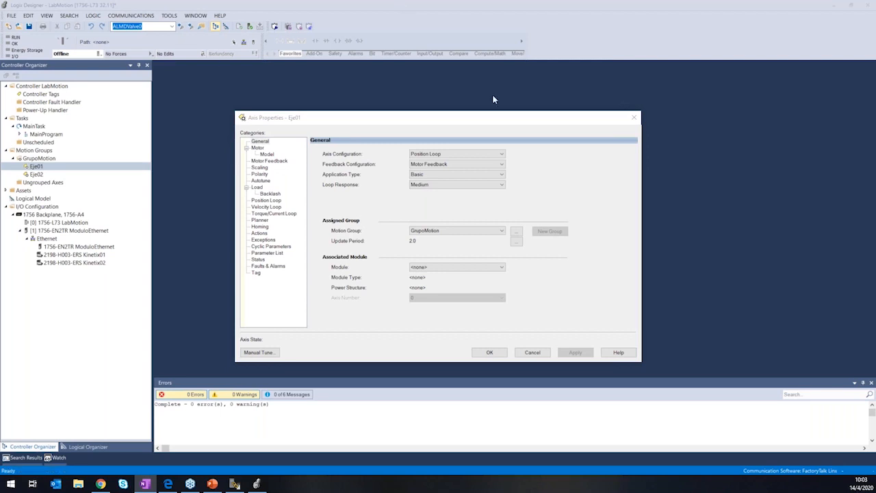
{"action": "left_click", "coordinate": [525, 164]}
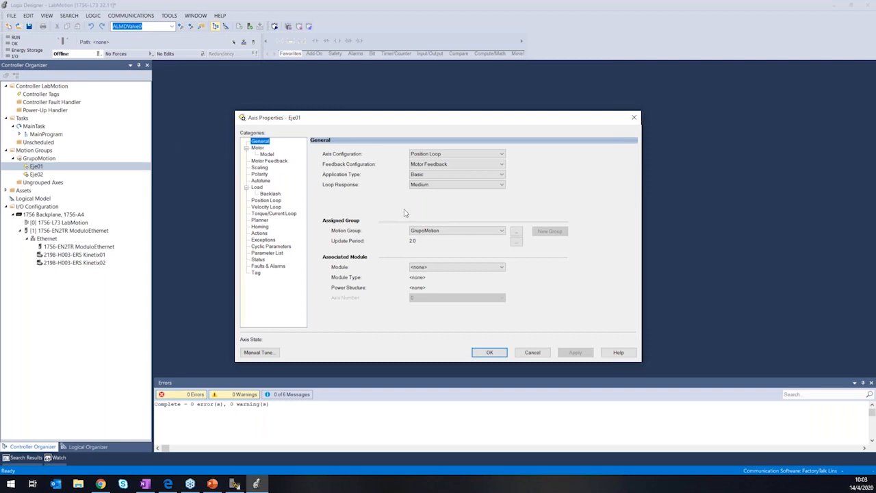
{"action": "left_click", "coordinate": [262, 152]}
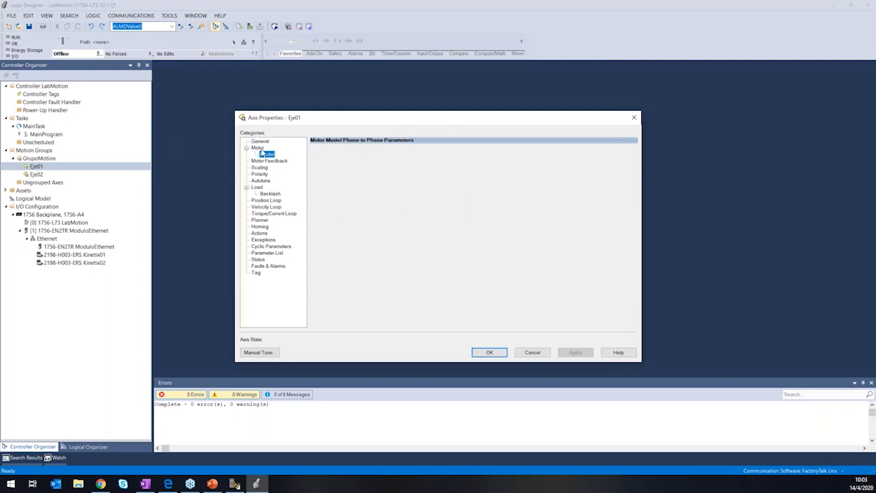
{"action": "double_click", "coordinate": [260, 149]}
{"action": "left_click", "coordinate": [266, 161]}
{"action": "left_click", "coordinate": [266, 168]}
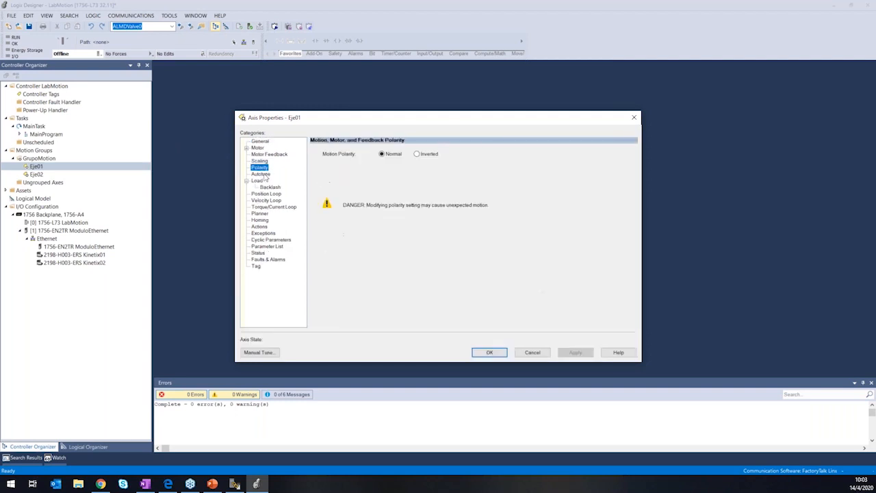
{"action": "left_click", "coordinate": [264, 175]}
{"action": "left_click", "coordinate": [266, 194]}
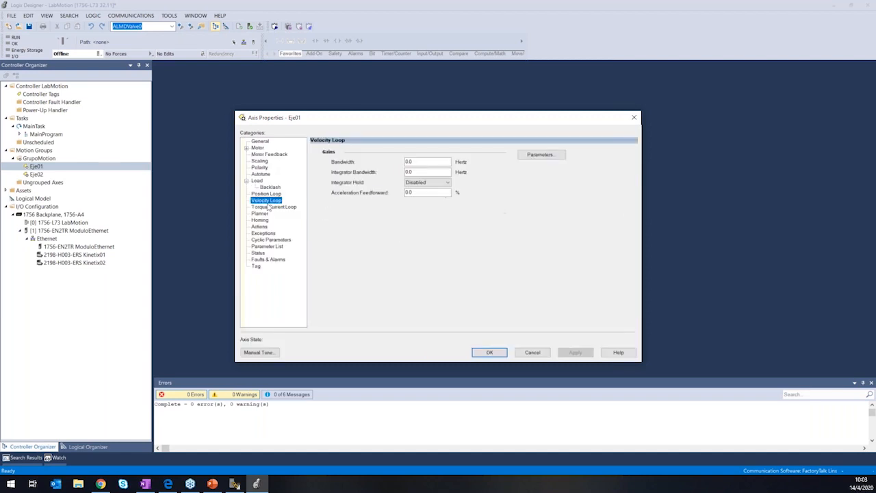
{"action": "left_click", "coordinate": [271, 207]}
{"action": "left_click", "coordinate": [260, 220]}
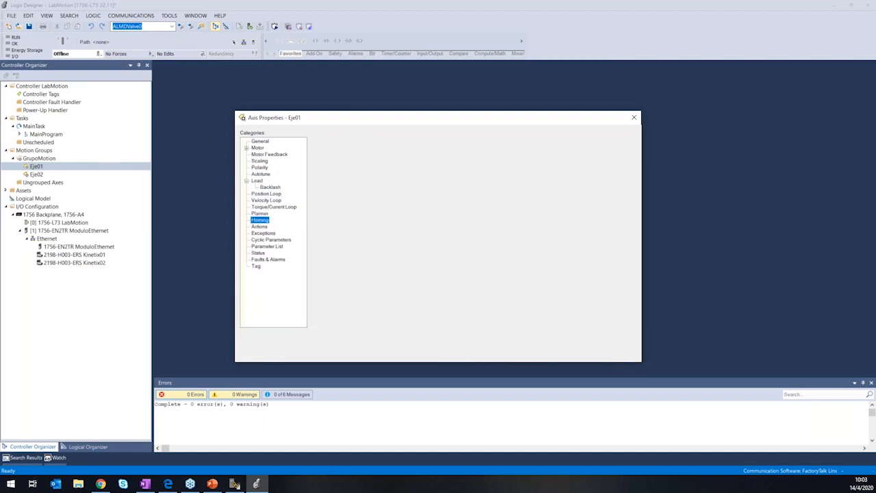
Examine Eje01's actions, exceptions, cyclic parameters, parameter list, status, torque and position loop settings, and return to its General settings.
{"action": "left_click", "coordinate": [261, 226]}
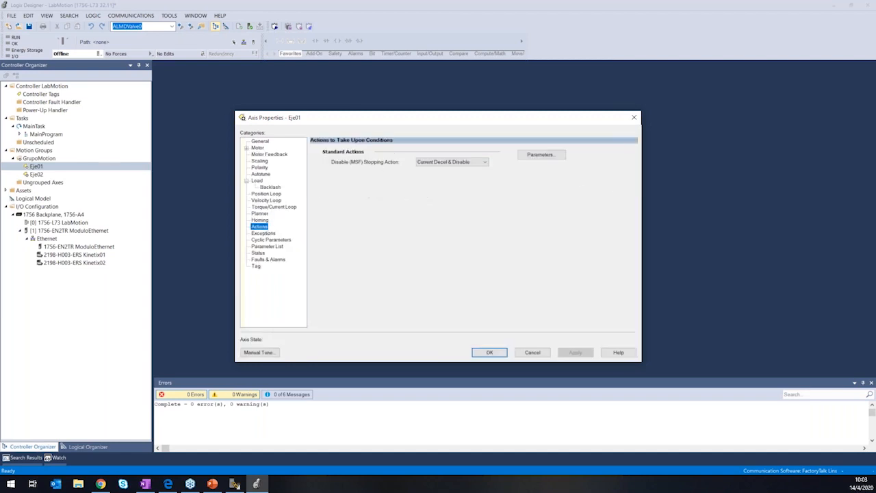
{"action": "left_click", "coordinate": [275, 234]}
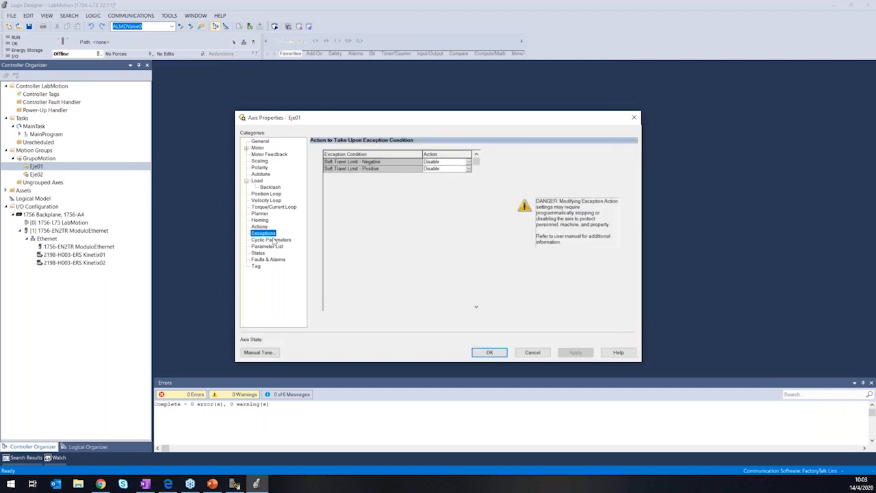
{"action": "left_click", "coordinate": [274, 240]}
{"action": "left_click", "coordinate": [276, 248]}
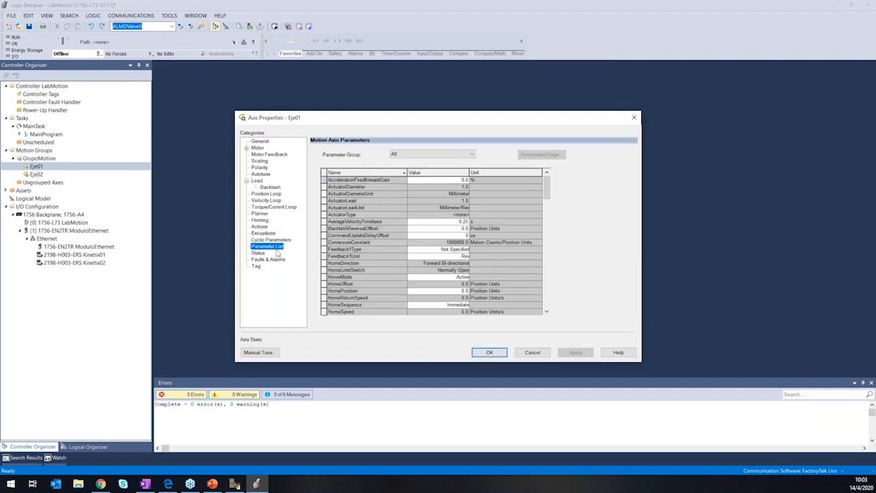
{"action": "left_click", "coordinate": [267, 254]}
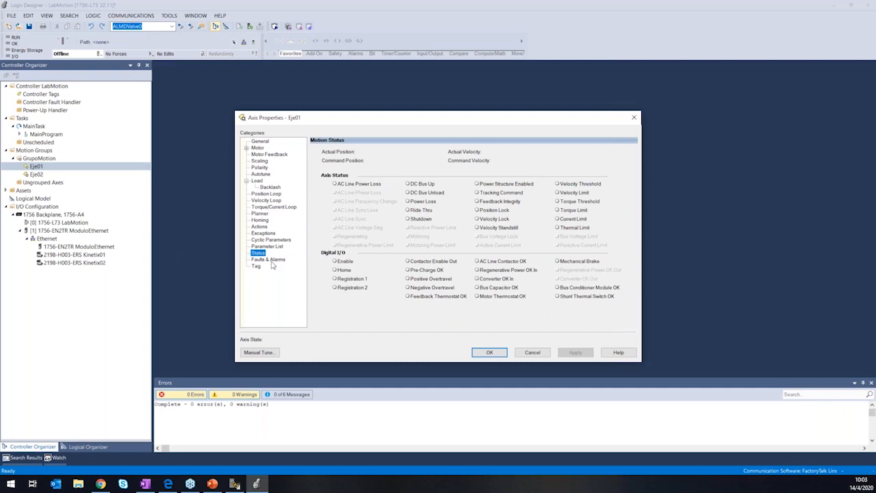
{"action": "left_click", "coordinate": [272, 207]}
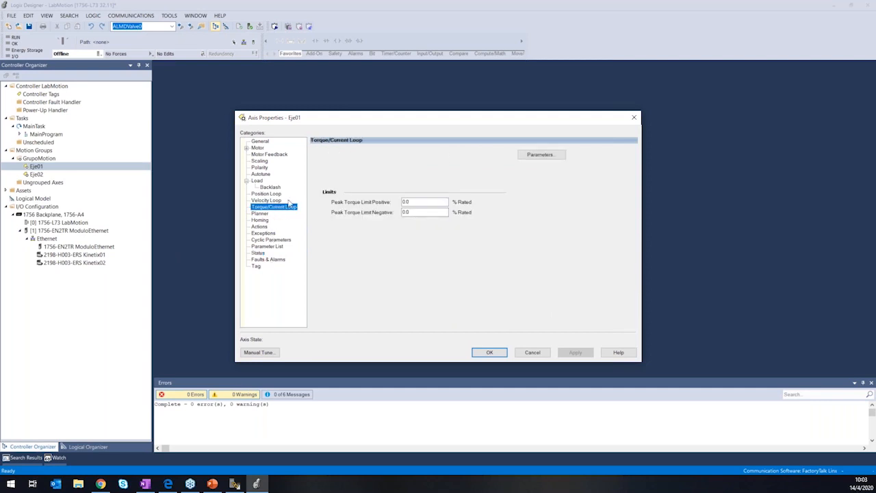
{"action": "left_click", "coordinate": [274, 194]}
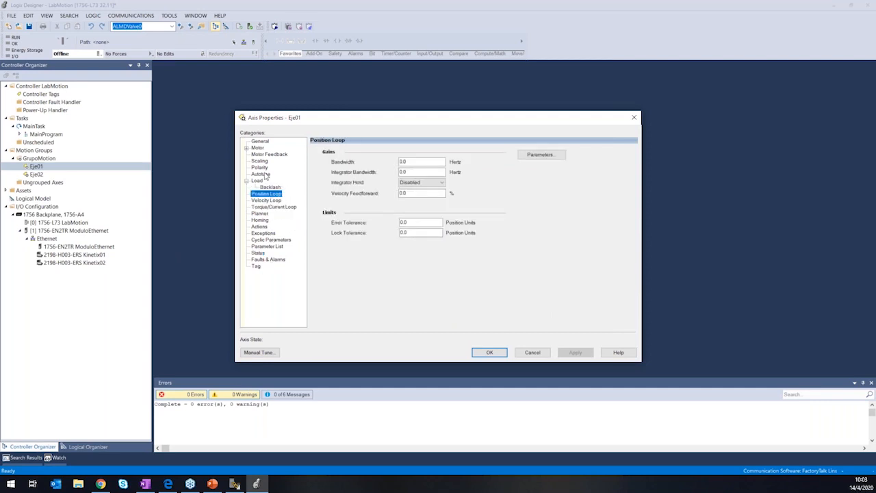
{"action": "left_click", "coordinate": [265, 181]}
{"action": "left_click", "coordinate": [264, 141]}
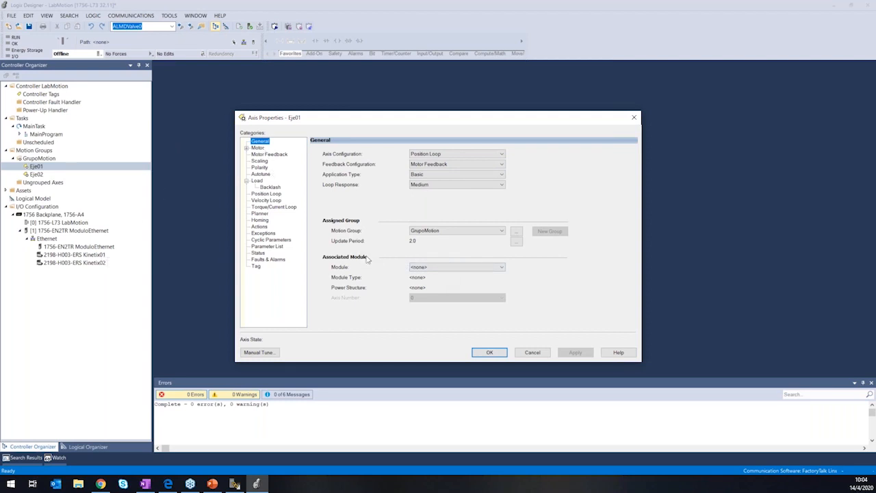
Associate Eje01 with the Kinetix01 drive module and apply the change.
{"action": "left_click", "coordinate": [461, 268]}
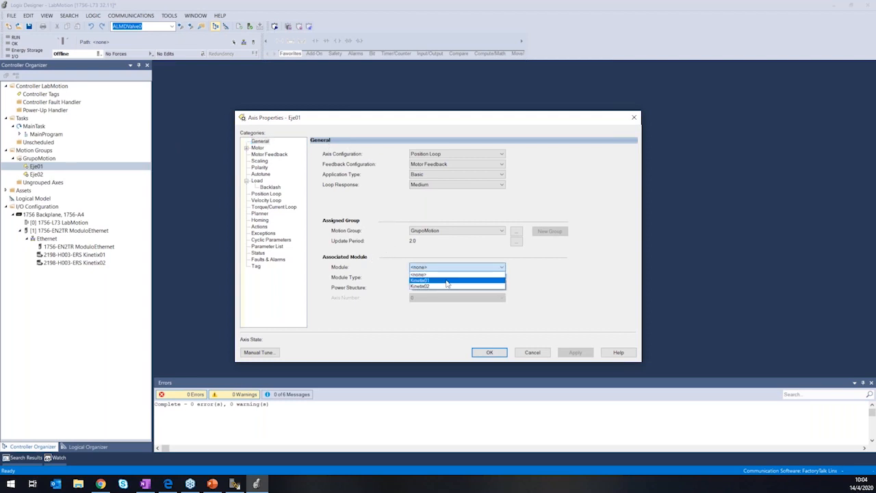
{"action": "left_click", "coordinate": [447, 281]}
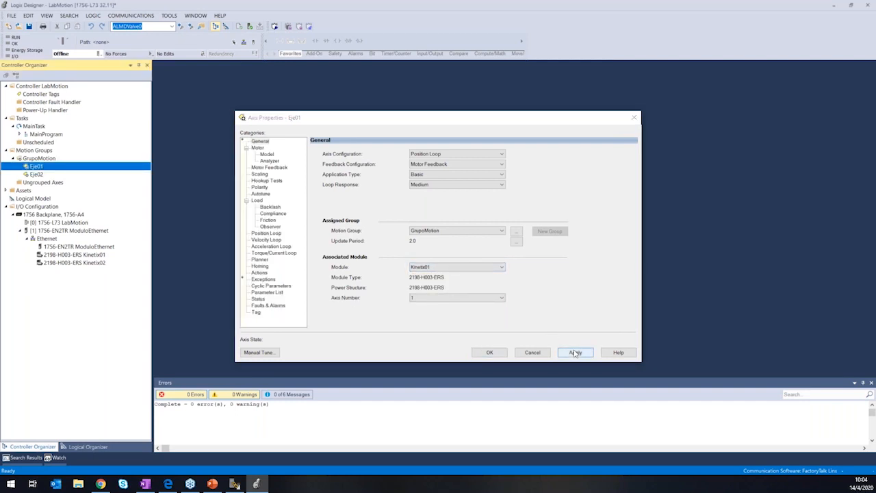
{"action": "left_click", "coordinate": [575, 353]}
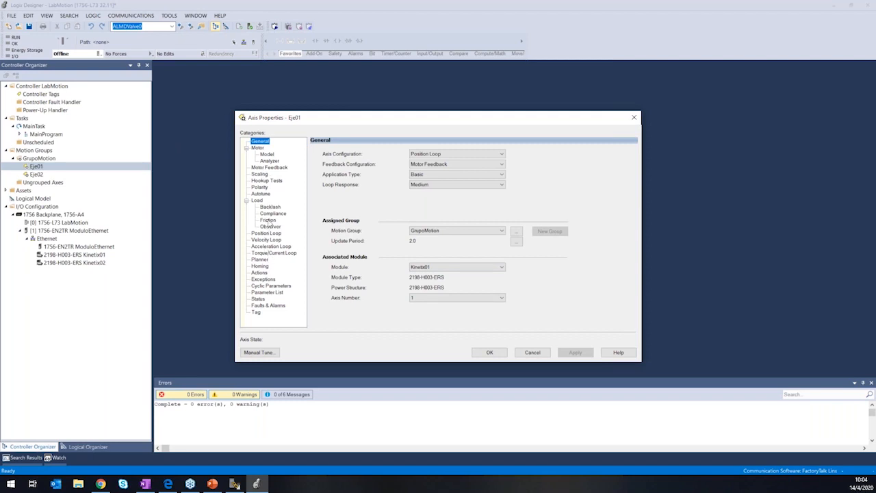
Review the available modules and axis numbers for Eje01, keeping Kinetix01 and axis number 1.
{"action": "left_click", "coordinate": [475, 268]}
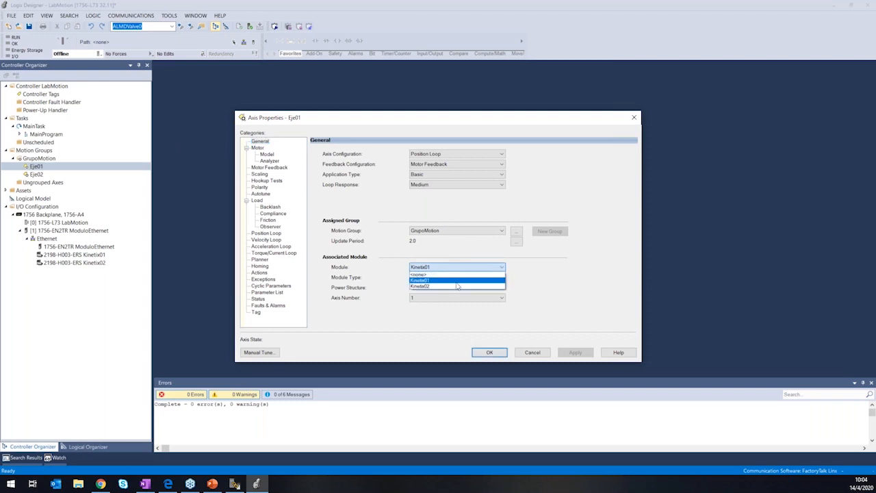
{"action": "left_click", "coordinate": [456, 280]}
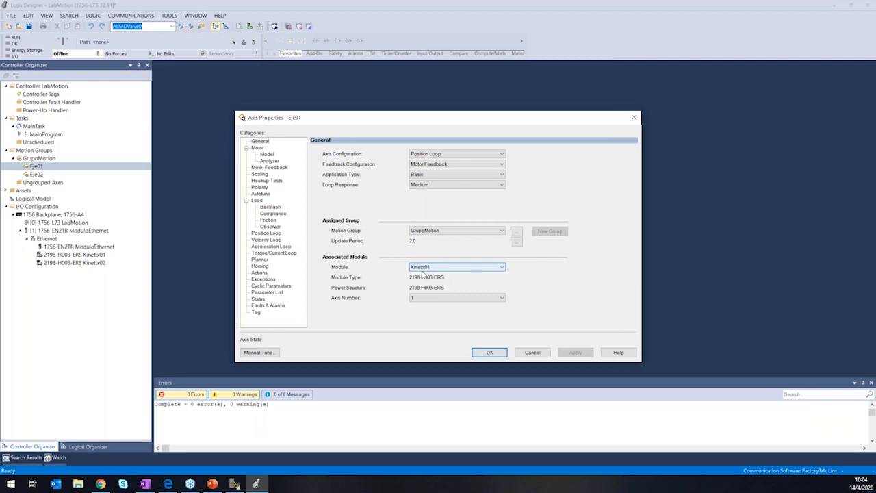
{"action": "left_click", "coordinate": [441, 299]}
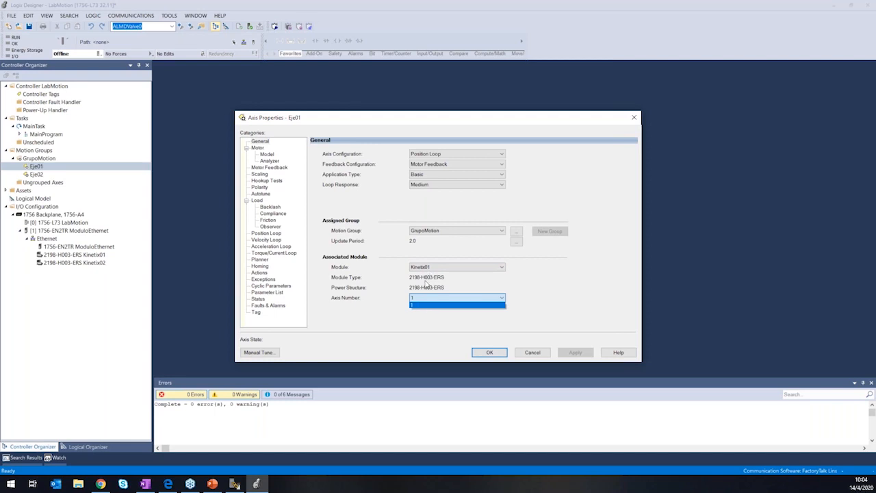
{"action": "left_click", "coordinate": [449, 287]}
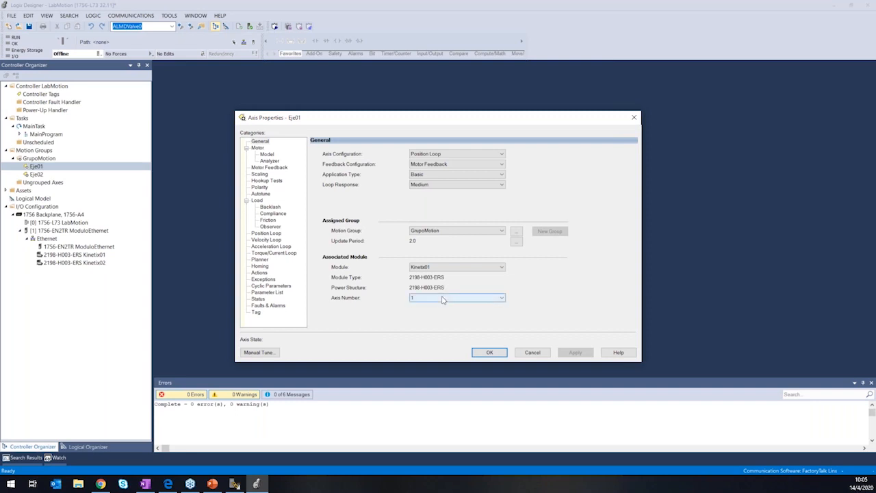
{"action": "left_click", "coordinate": [443, 300]}
{"action": "left_click", "coordinate": [430, 307]}
{"action": "left_click", "coordinate": [443, 234]}
{"action": "left_click", "coordinate": [443, 244]}
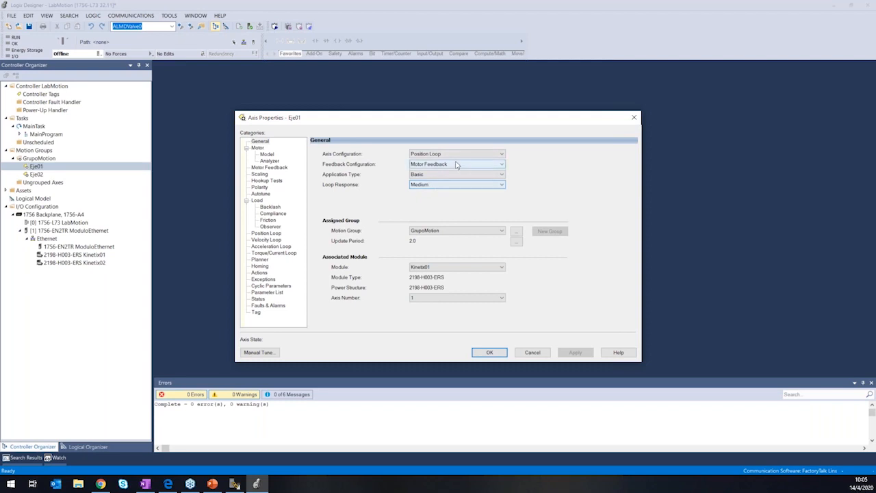
Review the axis configuration and feedback configuration options of Eje01, keeping Position Loop and Motor Feedback.
{"action": "left_click", "coordinate": [496, 155]}
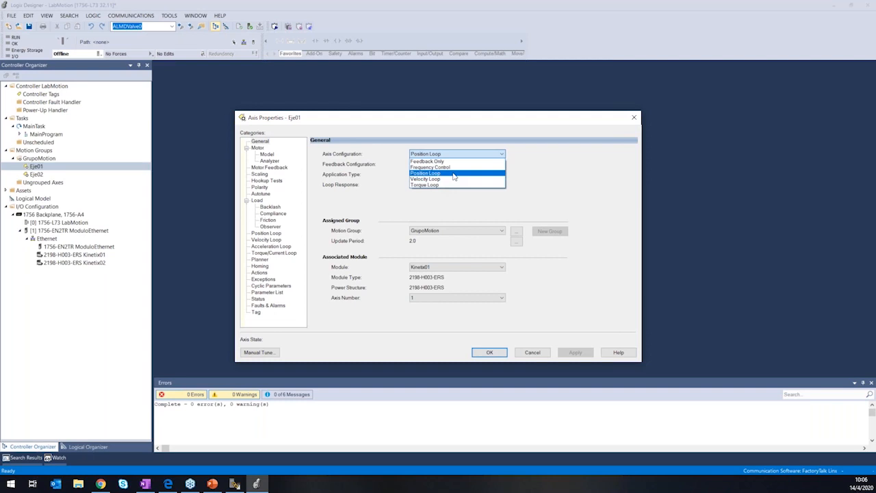
{"action": "left_click", "coordinate": [454, 176]}
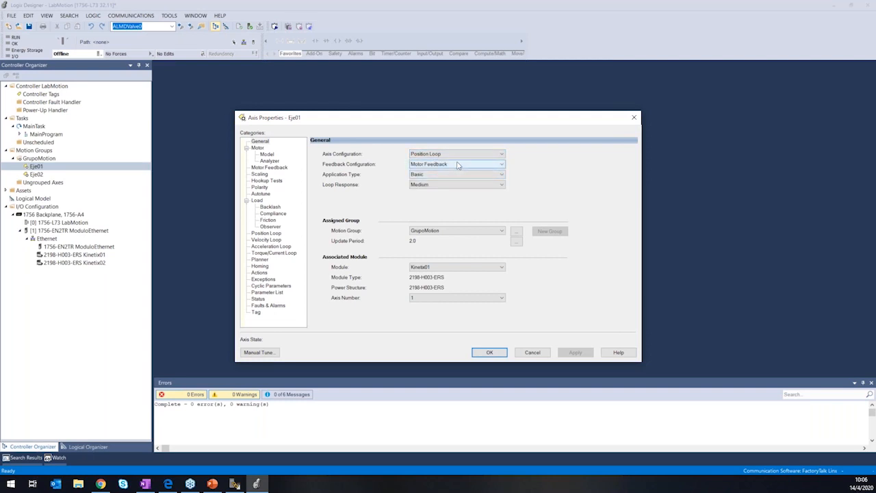
{"action": "left_click", "coordinate": [457, 165]}
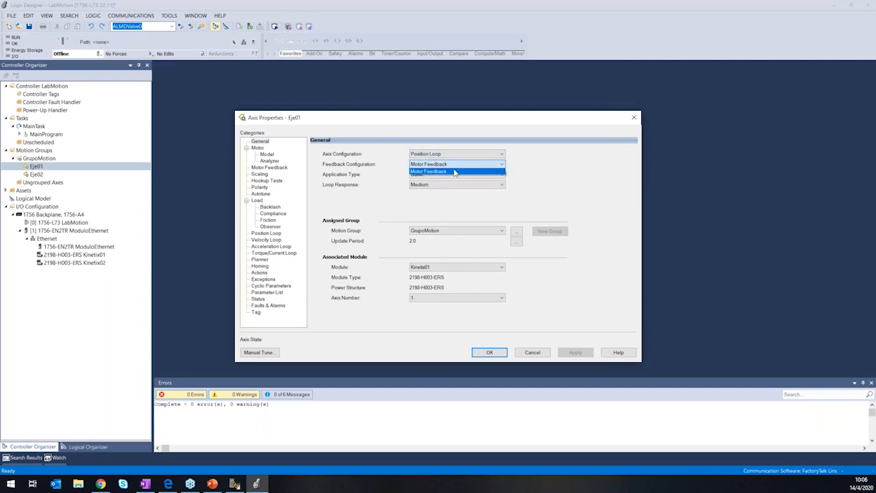
{"action": "left_click", "coordinate": [456, 173]}
{"action": "left_click", "coordinate": [449, 165]}
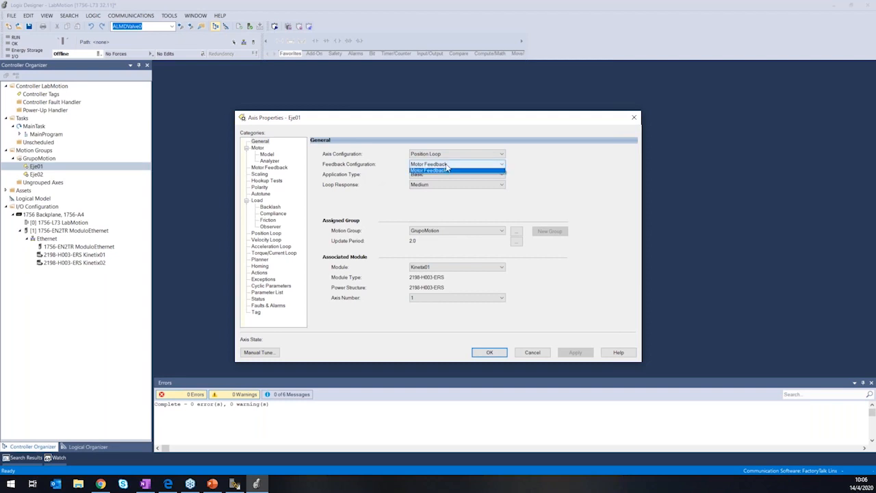
{"action": "left_click", "coordinate": [442, 172]}
Set Eje01's application type to Custom, keep the loop response at Medium, and apply the changes.
{"action": "left_click", "coordinate": [454, 175]}
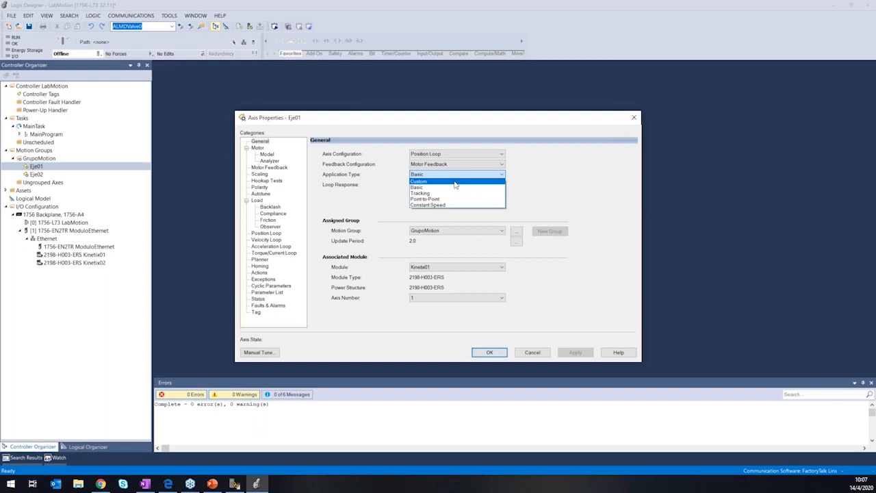
{"action": "left_click", "coordinate": [455, 181]}
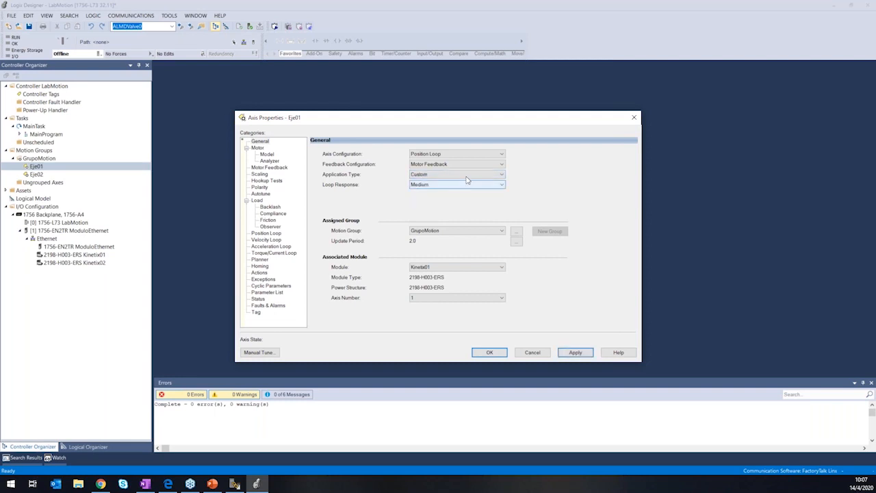
{"action": "left_click", "coordinate": [430, 186]}
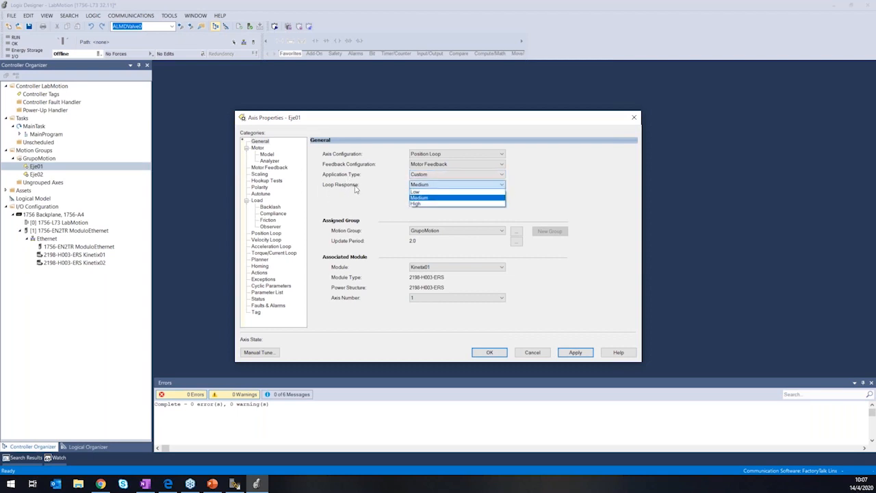
{"action": "left_click", "coordinate": [397, 200]}
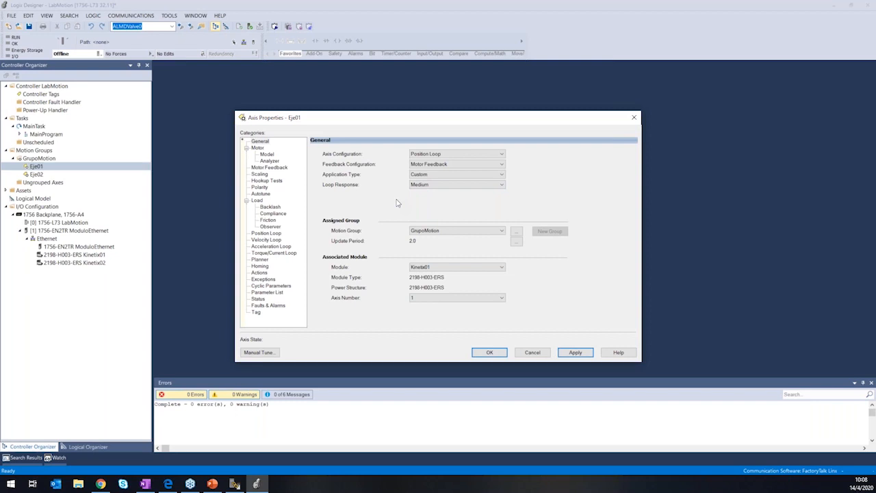
{"action": "left_click", "coordinate": [430, 186]}
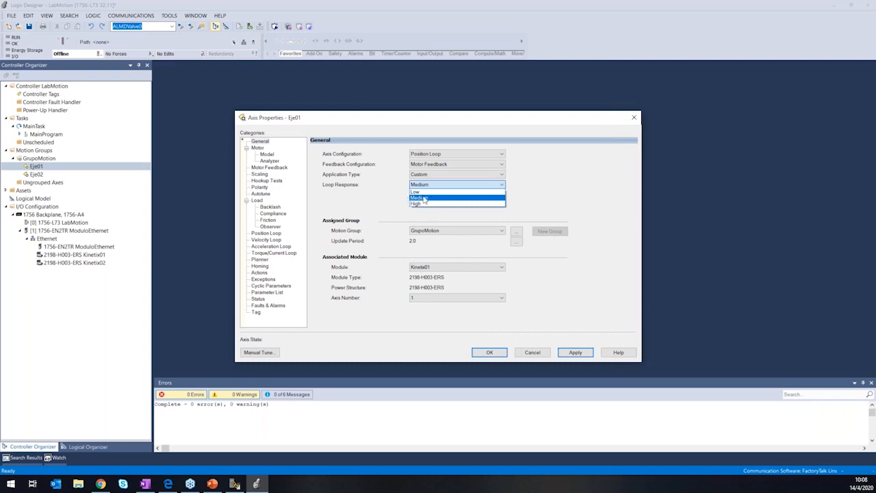
{"action": "left_click", "coordinate": [425, 198]}
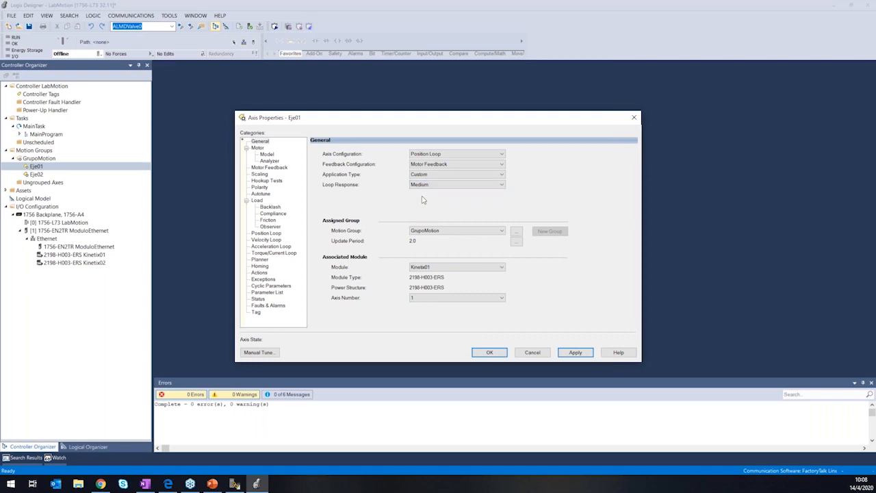
{"action": "left_click", "coordinate": [576, 353]}
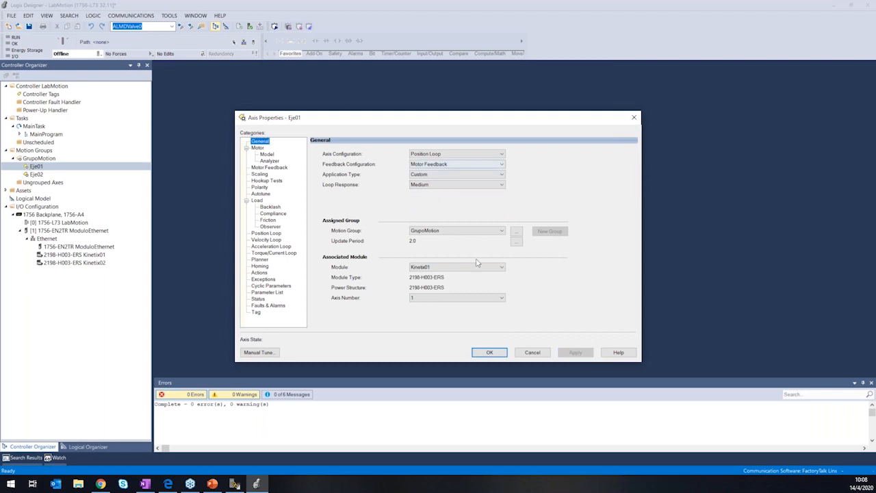
In Eje01's Motor settings, try Catalog Number as the data source and browse the motor catalog without choosing a motor.
{"action": "left_click", "coordinate": [262, 148]}
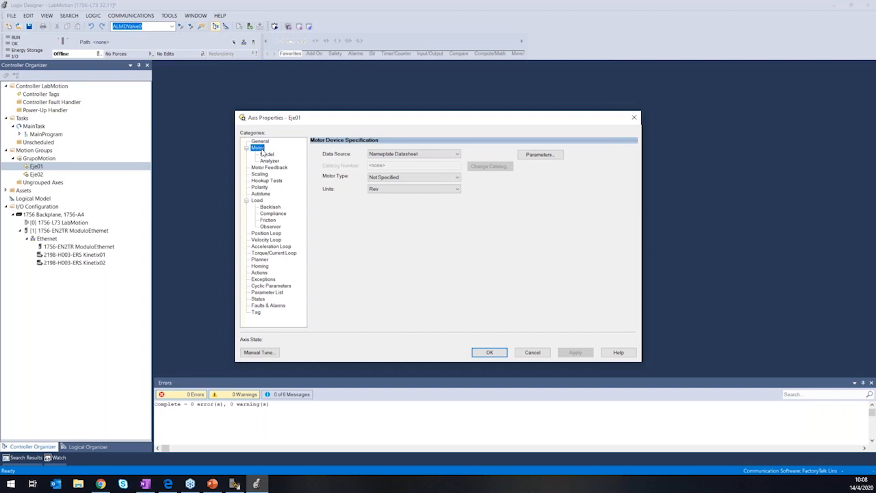
{"action": "left_click", "coordinate": [406, 155]}
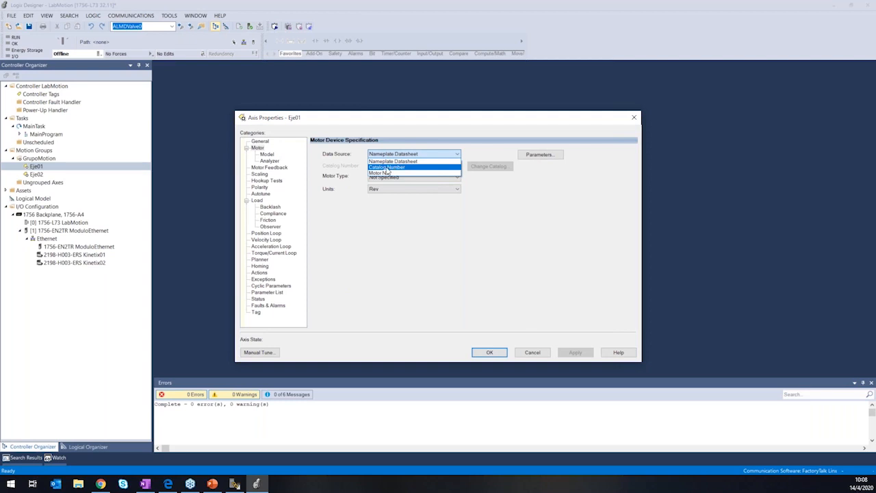
{"action": "left_click", "coordinate": [387, 168]}
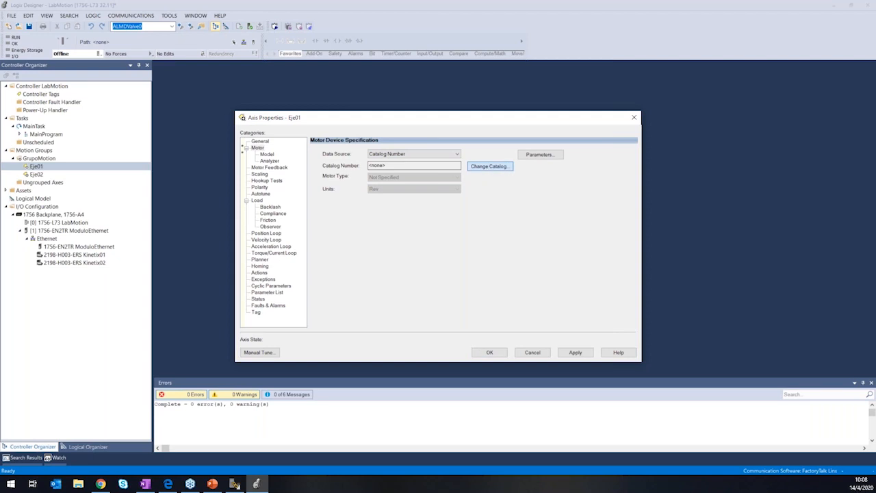
{"action": "left_click", "coordinate": [490, 166]}
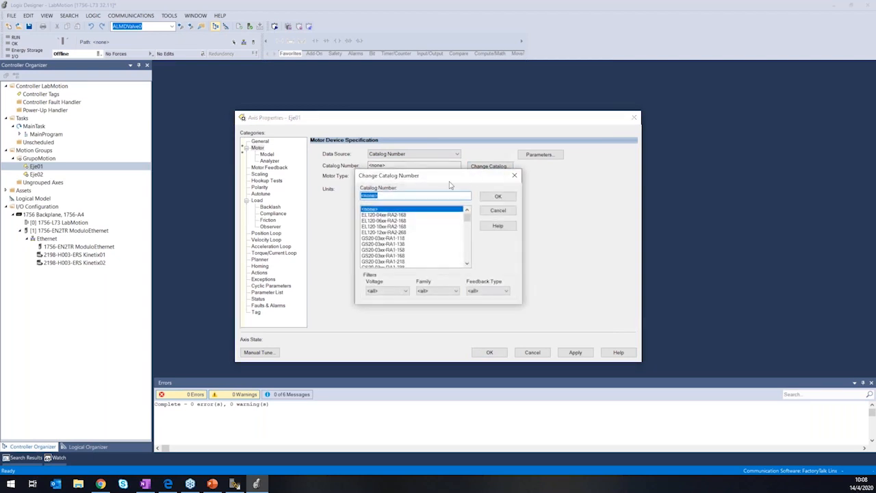
{"action": "left_click_drag", "start_coordinate": [467, 216], "coordinate": [467, 252]}
{"action": "left_click", "coordinate": [498, 211]}
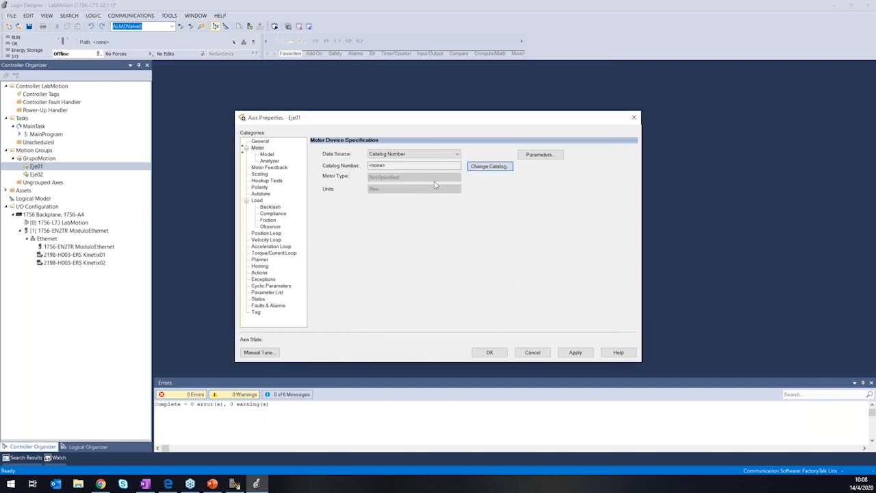
Try Nameplate Datasheet as the motor data source with the Rotary Permanent Magnet motor type.
{"action": "left_click", "coordinate": [422, 155]}
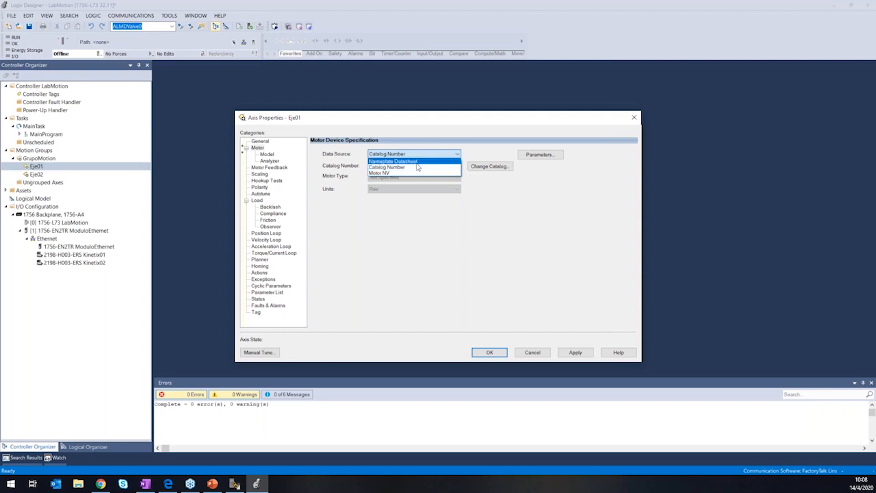
{"action": "left_click", "coordinate": [414, 162]}
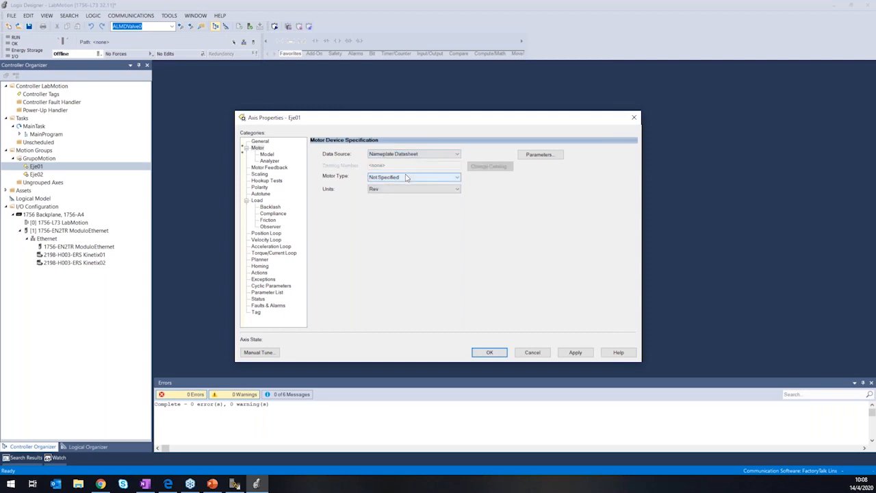
{"action": "left_click", "coordinate": [407, 178]}
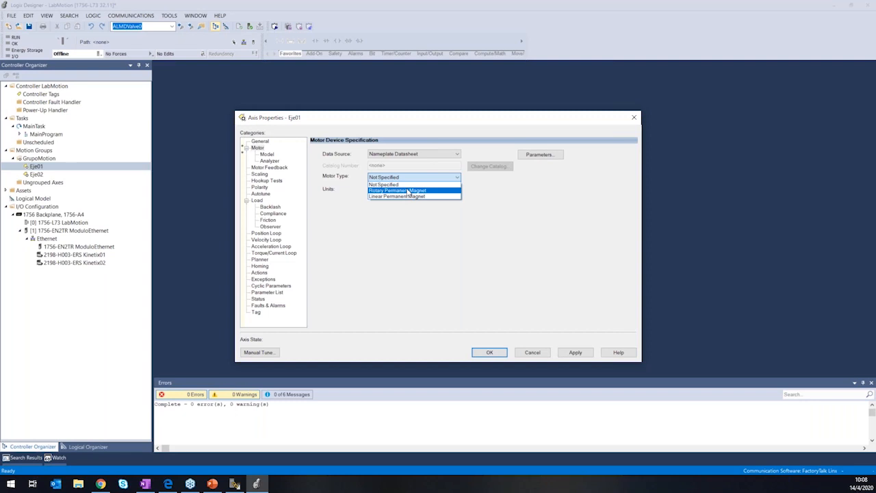
{"action": "left_click", "coordinate": [409, 192]}
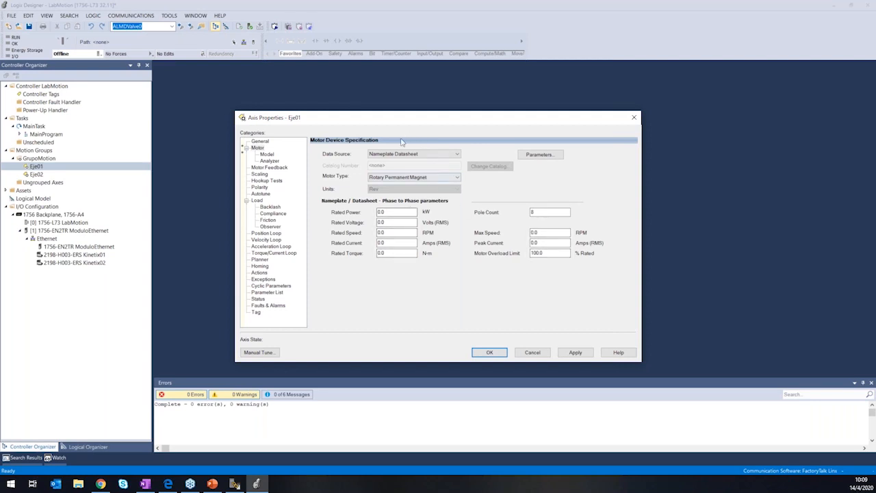
Set the motor data source to Catalog Number and choose motor VPL-A0631M-P from the catalog for Eje01.
{"action": "left_click", "coordinate": [416, 156]}
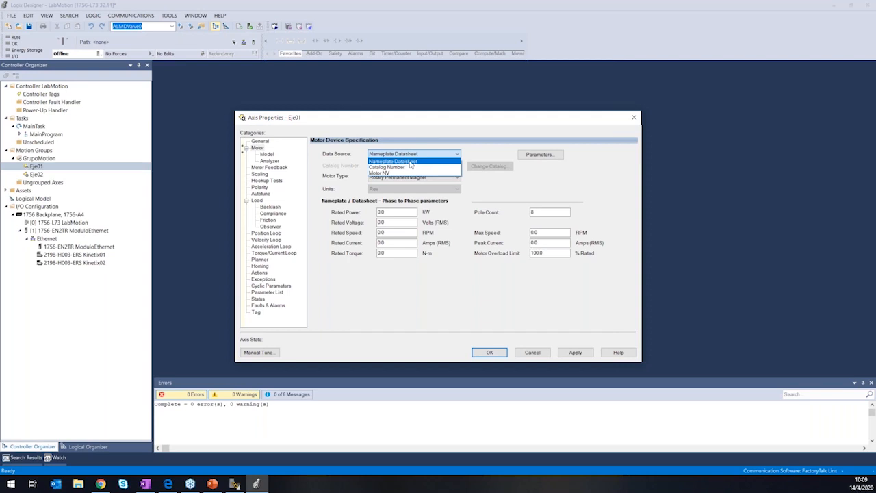
{"action": "left_click", "coordinate": [412, 168]}
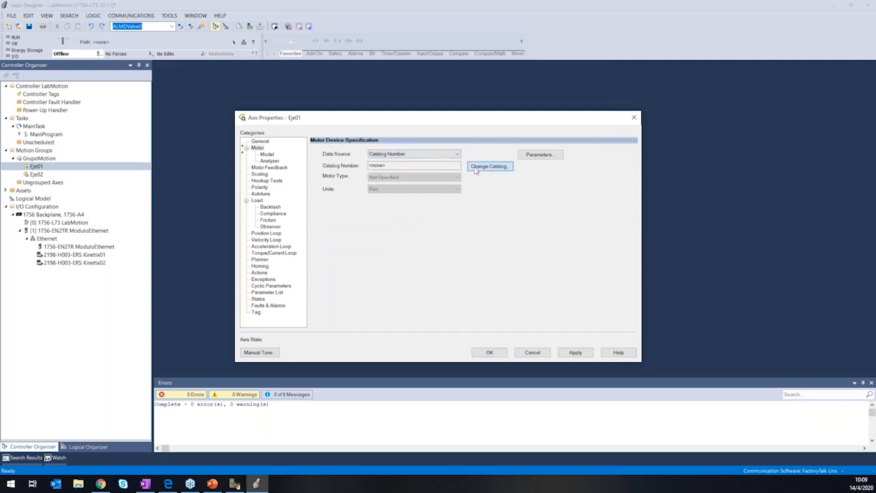
{"action": "left_click", "coordinate": [476, 170]}
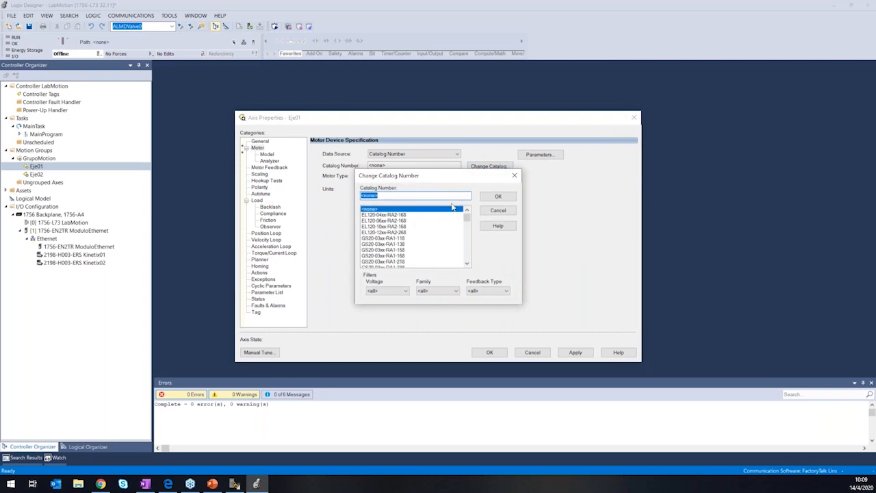
{"action": "type", "text": "VPL-A0631E-C"}
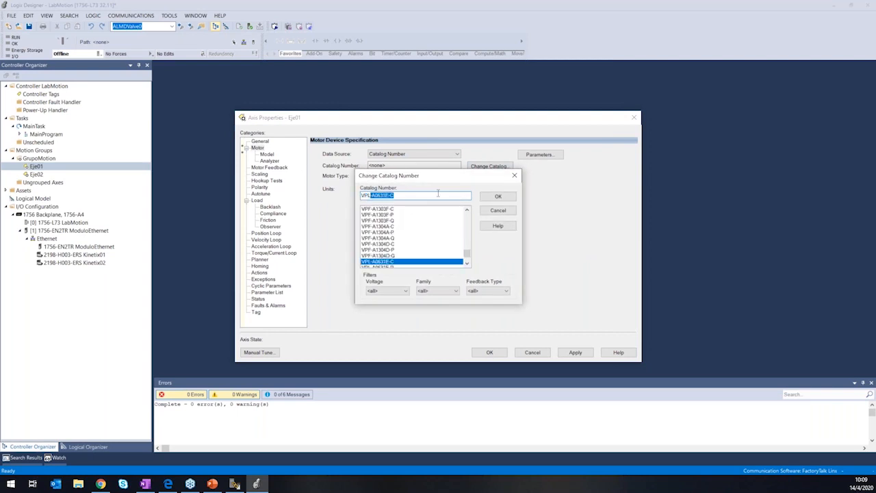
{"action": "left_click", "coordinate": [468, 264]}
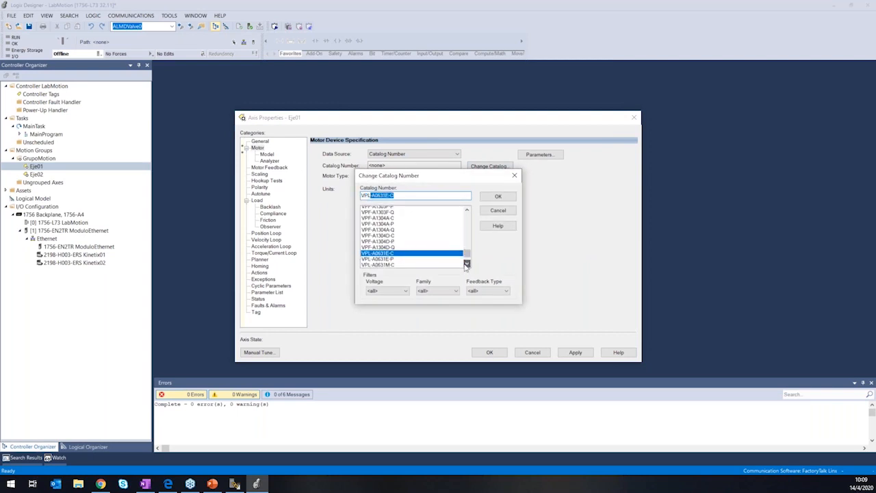
{"action": "left_click", "coordinate": [468, 264]}
{"action": "left_click", "coordinate": [468, 264]}
{"action": "left_click", "coordinate": [467, 264]}
{"action": "left_click", "coordinate": [391, 255]}
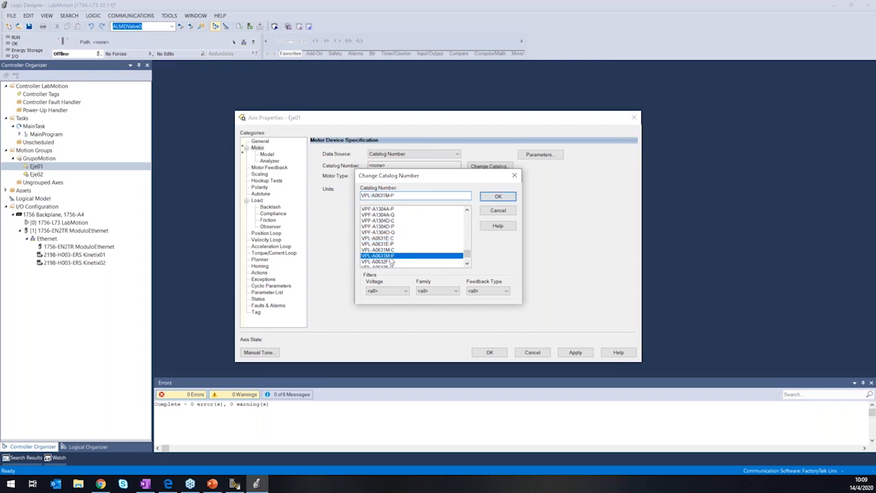
{"action": "left_click", "coordinate": [498, 196]}
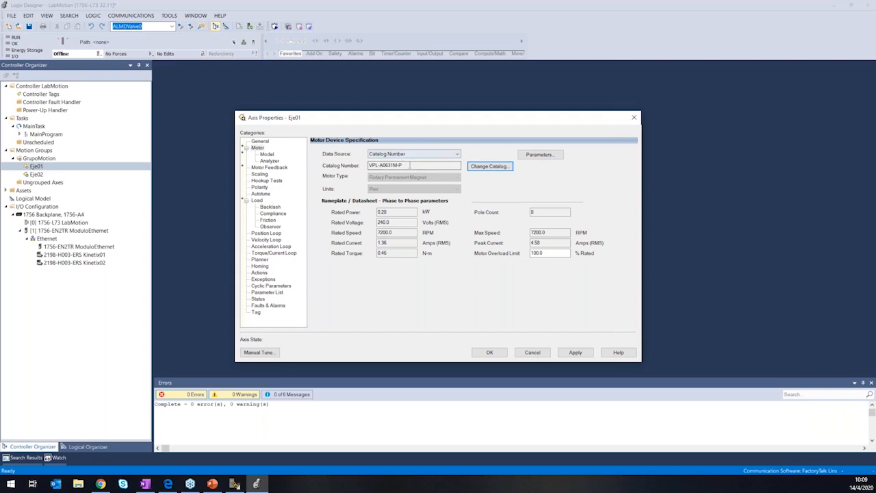
Examine the motor's catalog number and its rated power, voltage, speed and current.
{"action": "left_click_drag", "start_coordinate": [415, 164], "coordinate": [370, 165]}
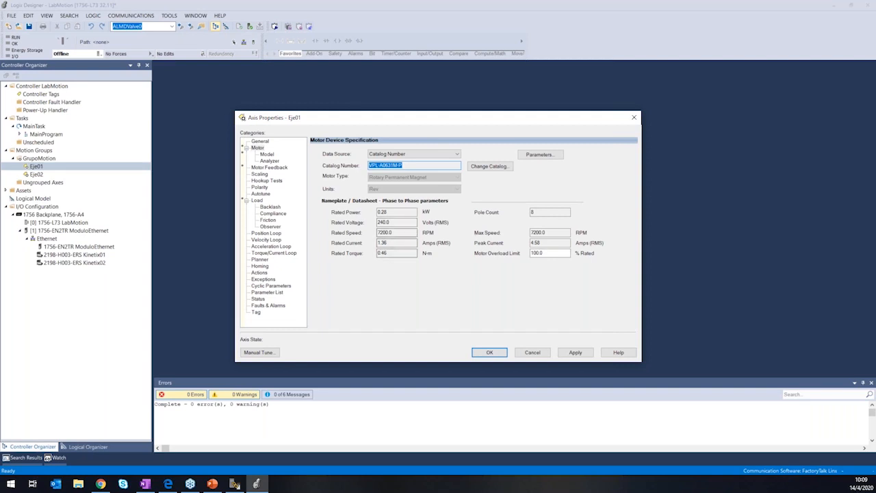
{"action": "left_click", "coordinate": [411, 233]}
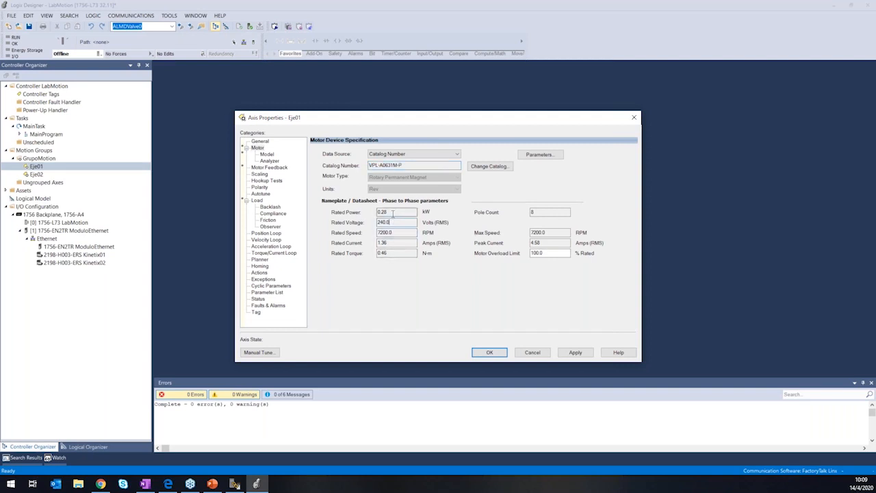
{"action": "left_click_drag", "start_coordinate": [394, 213], "coordinate": [377, 213]}
{"action": "double_click", "coordinate": [388, 222]}
{"action": "double_click", "coordinate": [388, 234]}
{"action": "left_click", "coordinate": [393, 243]}
{"action": "double_click", "coordinate": [411, 166]}
{"action": "left_click", "coordinate": [405, 166]}
Check the motor's Model parameters, apply the motor changes to Eje01, and open its Motor Feedback settings.
{"action": "left_click", "coordinate": [268, 155]}
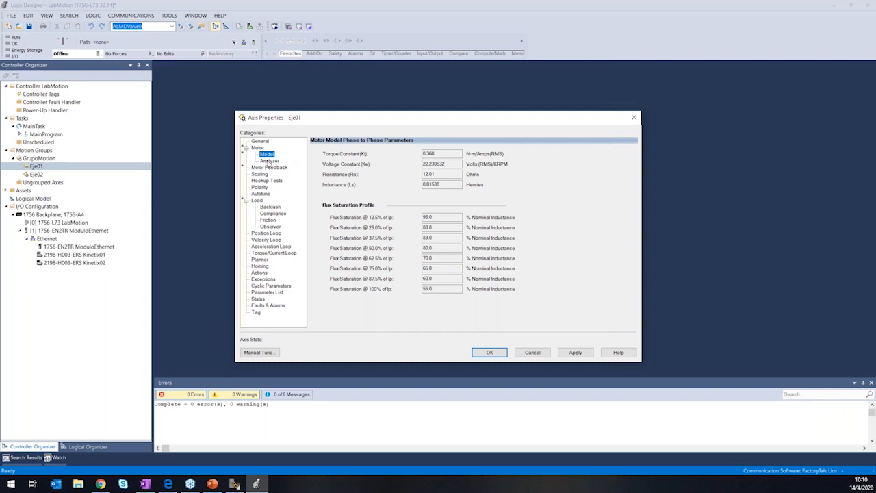
{"action": "left_click", "coordinate": [569, 352]}
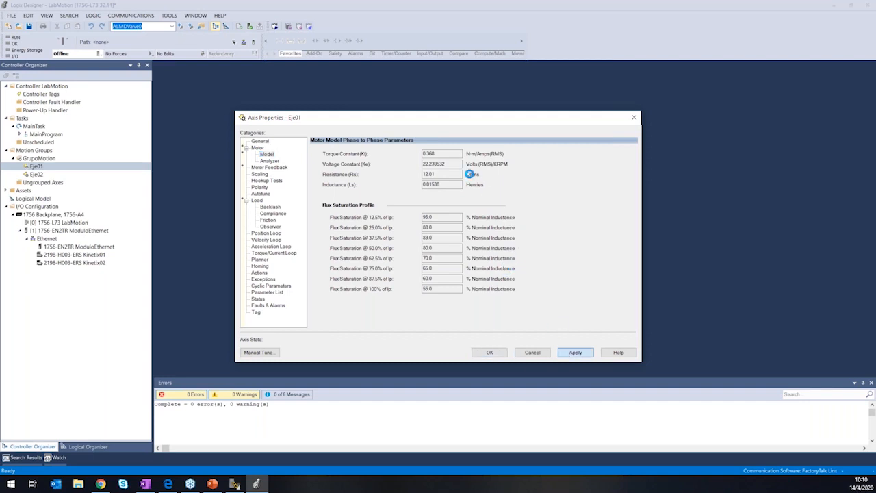
{"action": "left_click", "coordinate": [263, 168]}
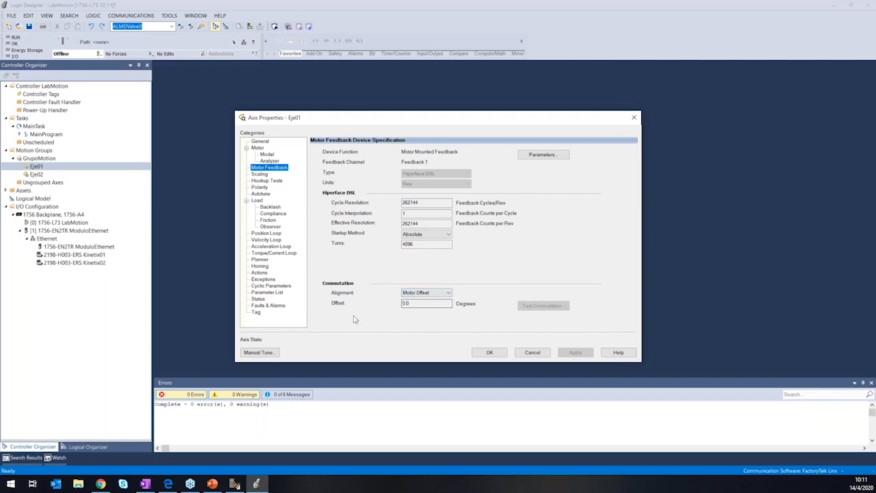
Open the Scaling settings of Eje01 and review the load type options, keeping Direct Coupled Rotary.
{"action": "left_click", "coordinate": [415, 304]}
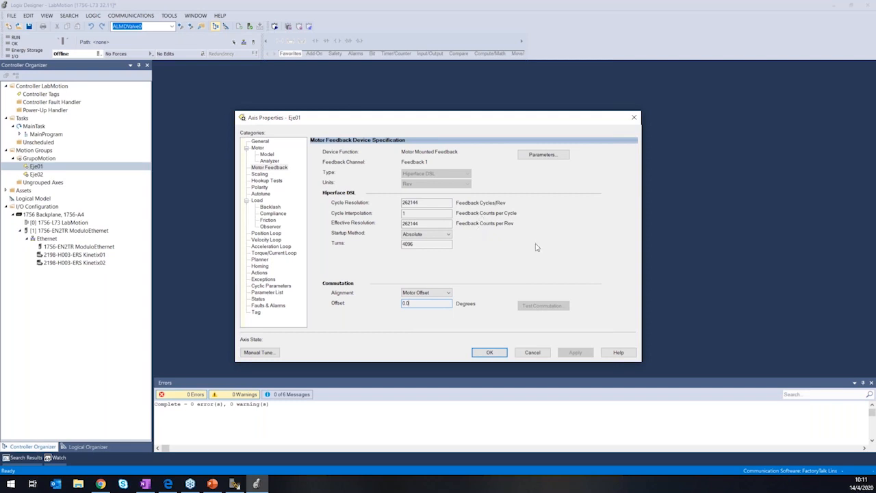
{"action": "left_click", "coordinate": [261, 175]}
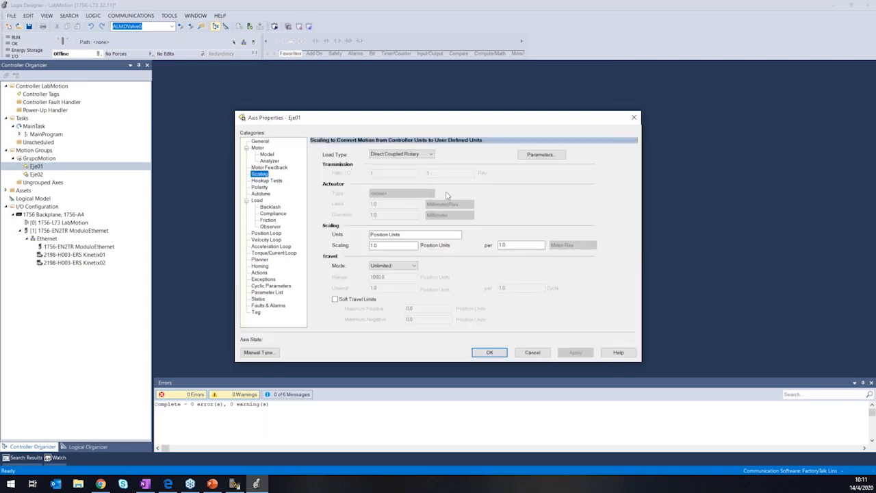
{"action": "left_click", "coordinate": [429, 158]}
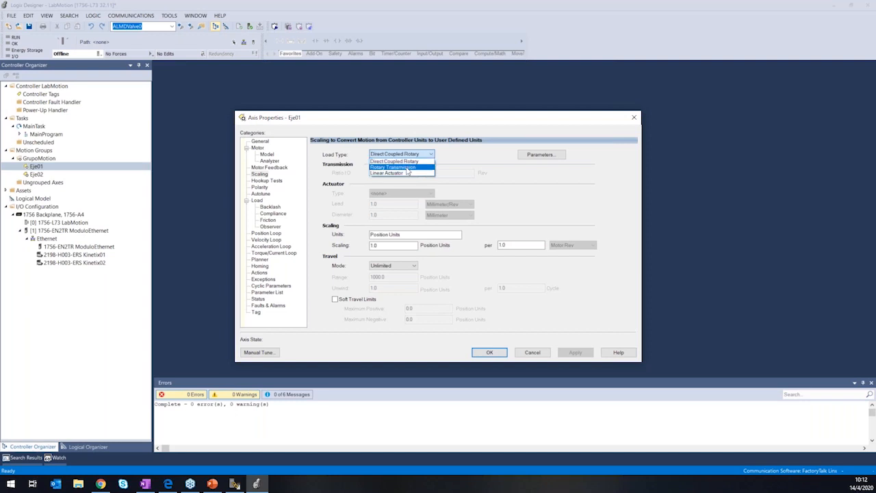
{"action": "left_click", "coordinate": [391, 155]}
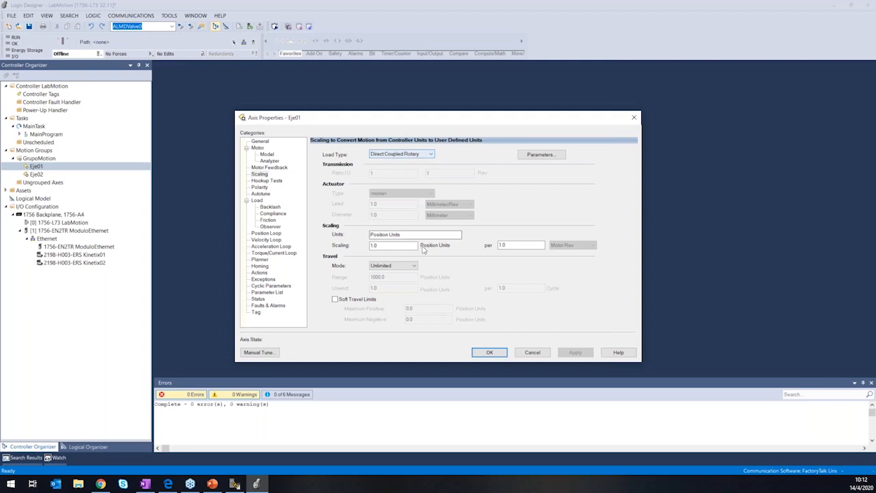
Set the scaling units of Eje01 to rev.
{"action": "left_click_drag", "start_coordinate": [404, 234], "coordinate": [361, 232]}
{"action": "left_click", "coordinate": [433, 235]}
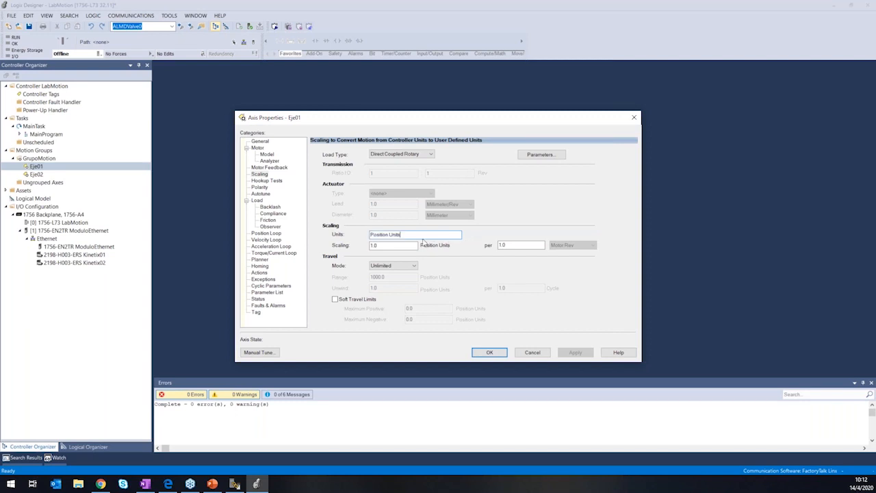
{"action": "type", "text": "r"}
{"action": "left_click_drag", "start_coordinate": [411, 236], "coordinate": [332, 229]}
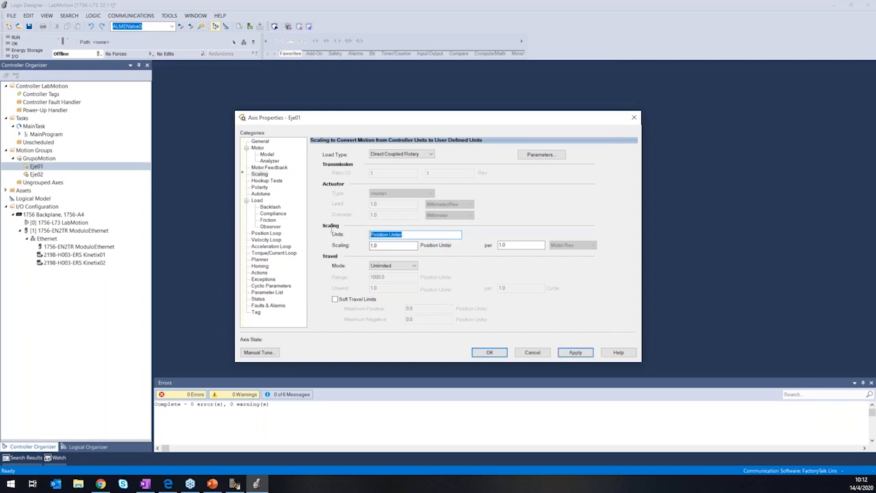
{"action": "type", "text": "rev"}
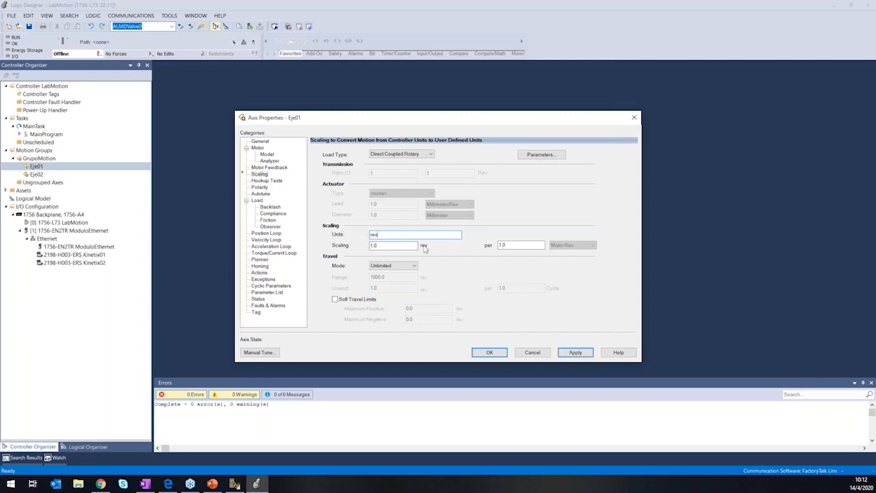
Try degress as the scaling units and start entering a new scaling value.
{"action": "left_click_drag", "start_coordinate": [521, 245], "coordinate": [484, 245]}
{"action": "left_click", "coordinate": [513, 245]}
{"action": "key", "text": "shift+Tab"}
{"action": "key", "text": "shift+Tab"}
{"action": "type", "text": "degress"}
{"action": "key", "text": "Tab"}
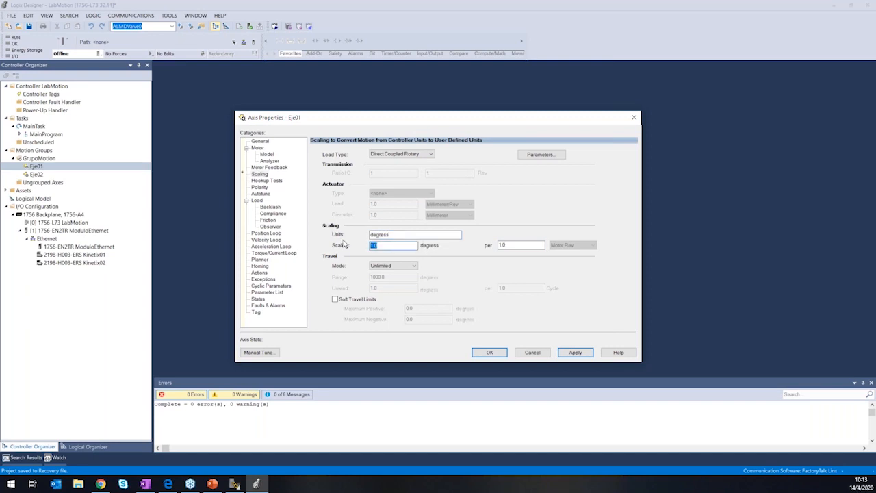
{"action": "type", "text": "360"}
Set the scaling units to revs and the scaling value to 1.
{"action": "key", "text": "shift+Tab"}
{"action": "type", "text": "revs"}
{"action": "left_click_drag", "start_coordinate": [385, 246], "coordinate": [371, 248]}
{"action": "type", "text": "1"}
Try Rotary Transmission as the load type and review its transmission ratio and scaling fields.
{"action": "left_click", "coordinate": [415, 157]}
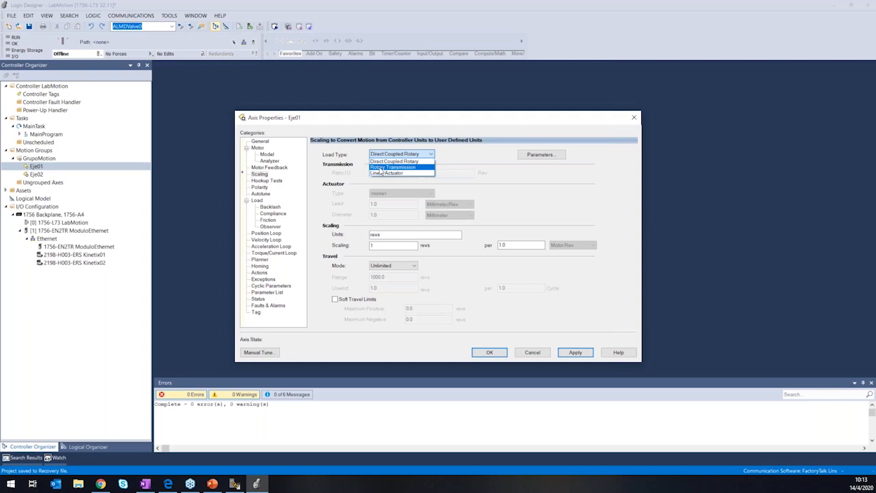
{"action": "left_click", "coordinate": [381, 169]}
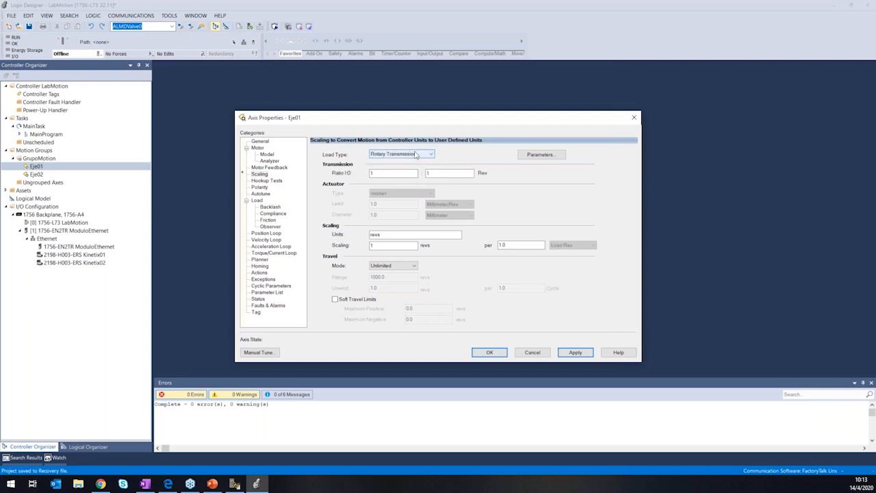
{"action": "double_click", "coordinate": [398, 174]}
{"action": "double_click", "coordinate": [430, 173]}
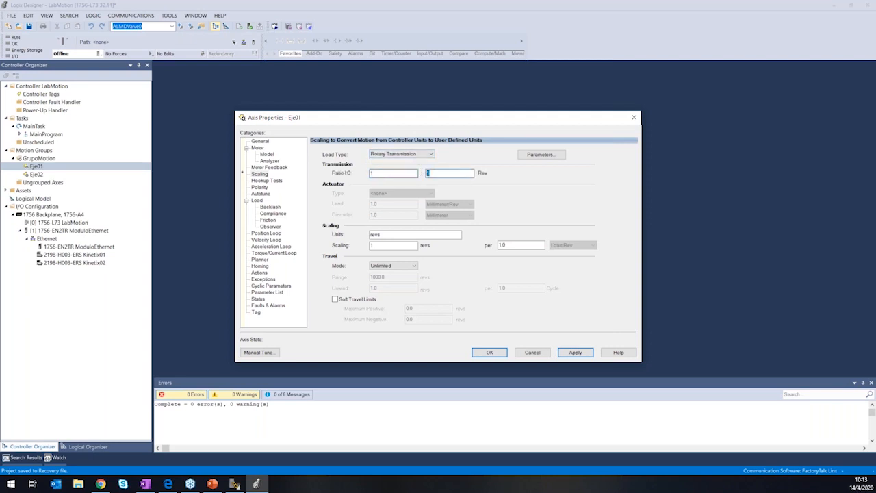
{"action": "left_click", "coordinate": [438, 175]}
{"action": "left_click", "coordinate": [403, 174]}
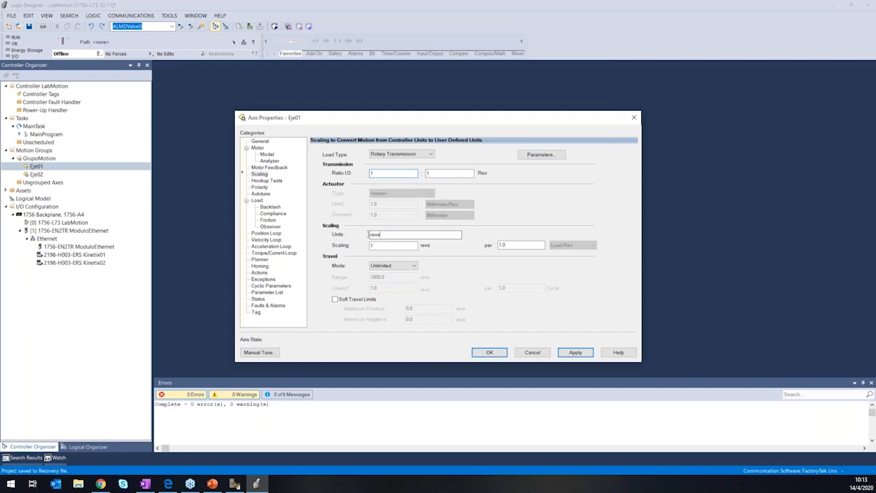
{"action": "left_click", "coordinate": [512, 245]}
Set the load type to Linear Actuator and the actuator type to Belt and Pulley.
{"action": "left_click", "coordinate": [409, 154]}
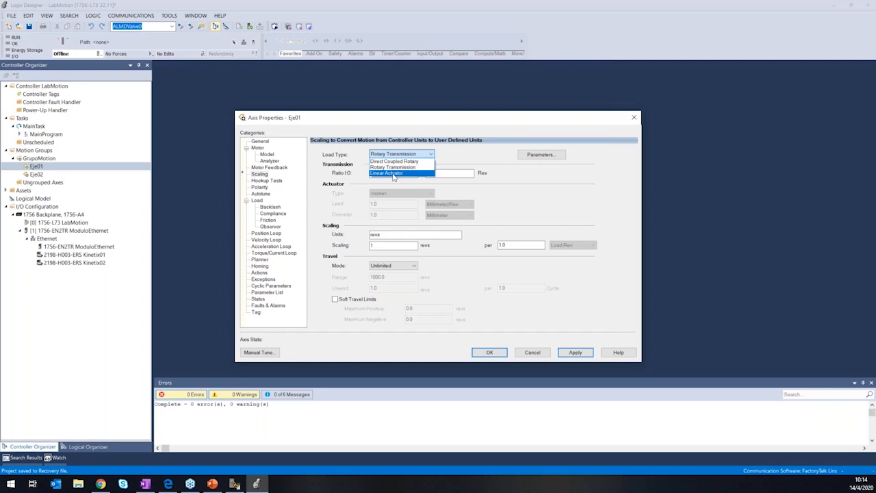
{"action": "left_click", "coordinate": [399, 176]}
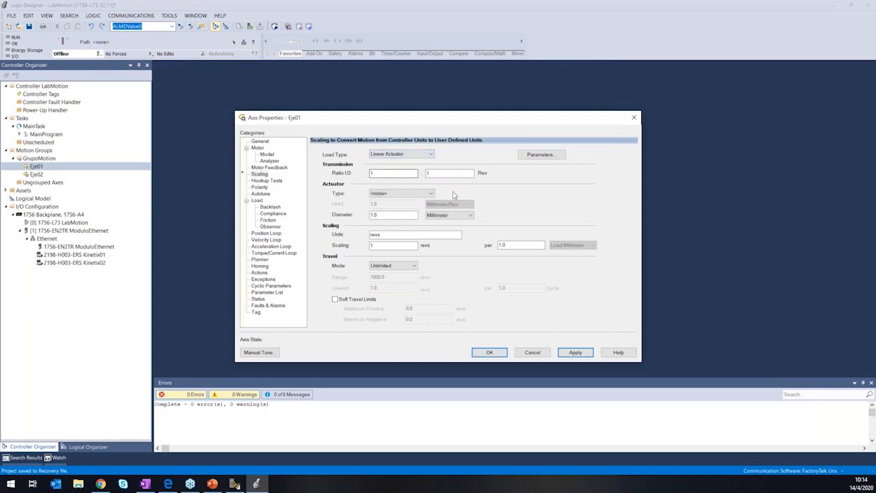
{"action": "double_click", "coordinate": [396, 173]}
{"action": "left_click", "coordinate": [414, 193]}
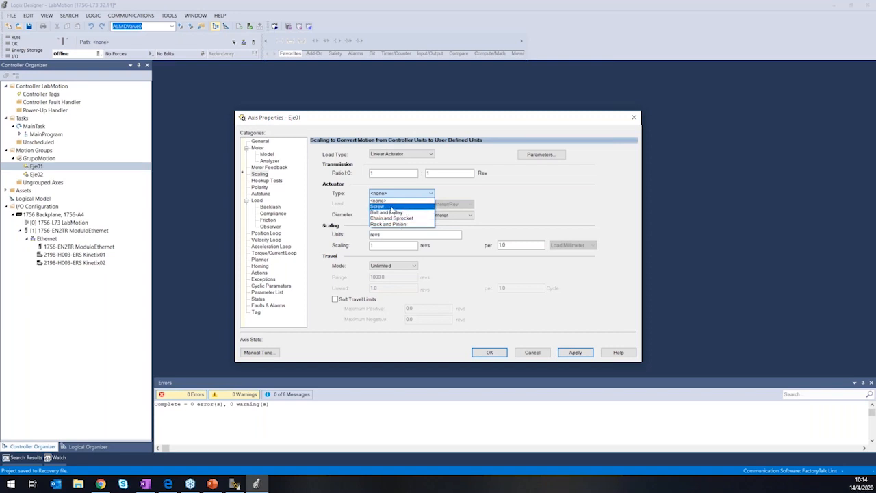
{"action": "left_click", "coordinate": [402, 212]}
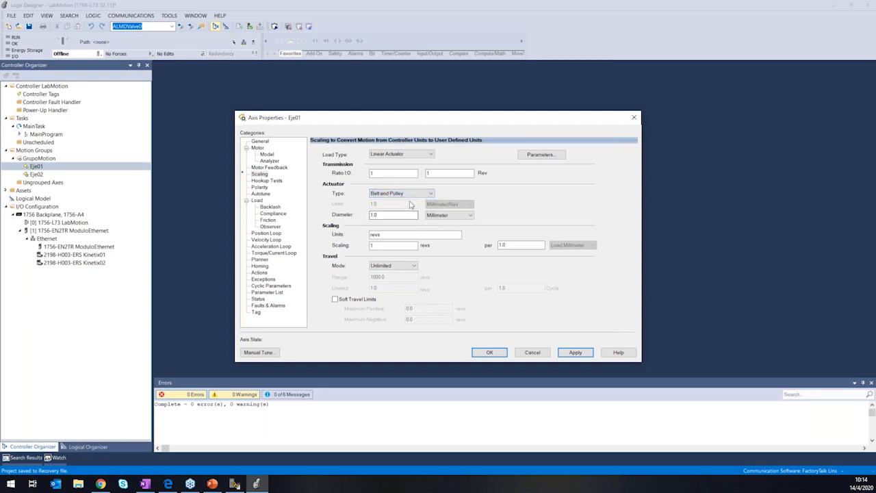
Set the belt and pulley actuator's diameter to 10 millimeters.
{"action": "double_click", "coordinate": [394, 215]}
{"action": "left_click_drag", "start_coordinate": [387, 216], "coordinate": [363, 219]}
{"action": "left_click", "coordinate": [394, 215]}
{"action": "left_click", "coordinate": [395, 245]}
{"action": "double_click", "coordinate": [374, 215]}
{"action": "type", "text": "10"}
{"action": "left_click", "coordinate": [466, 215]}
{"action": "left_click", "coordinate": [413, 223]}
{"action": "left_click", "coordinate": [392, 245]}
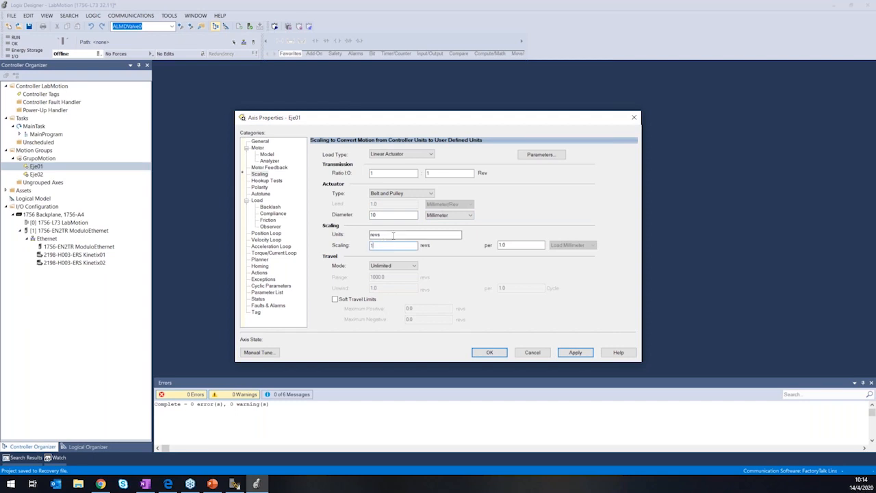
Set the scaling to 1 rev per 100 load millimeters.
{"action": "left_click", "coordinate": [512, 247]}
{"action": "double_click", "coordinate": [511, 246]}
{"action": "type", "text": "1000"}
{"action": "key", "text": "BackSpace"}
Try the Limited travel mode for Eje01 and return the mode to Unlimited.
{"action": "left_click", "coordinate": [413, 267]}
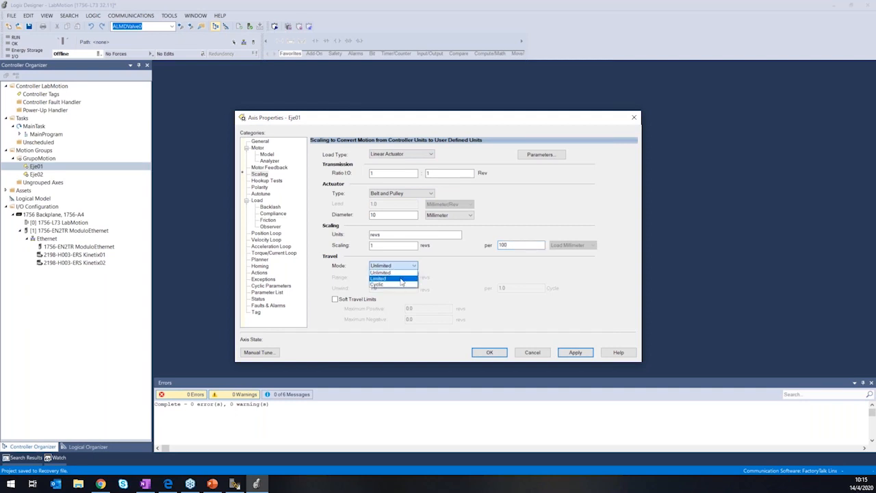
{"action": "left_click", "coordinate": [404, 280]}
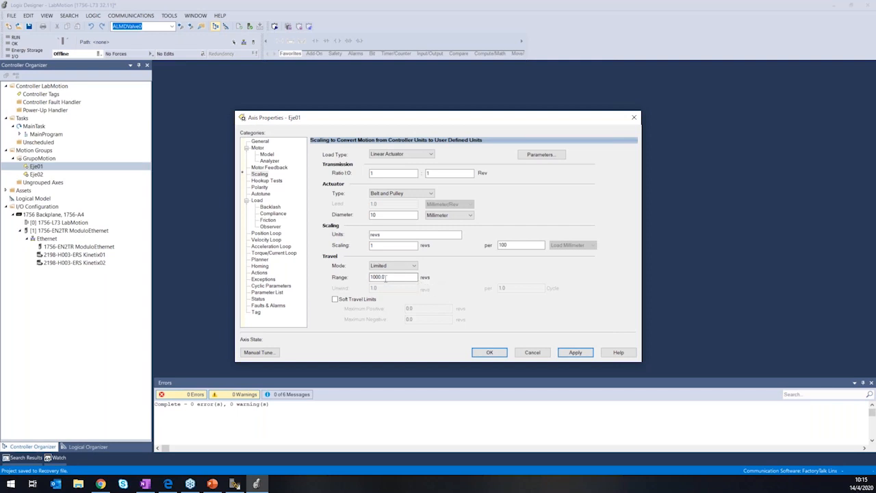
{"action": "left_click", "coordinate": [401, 270]}
{"action": "left_click", "coordinate": [397, 273]}
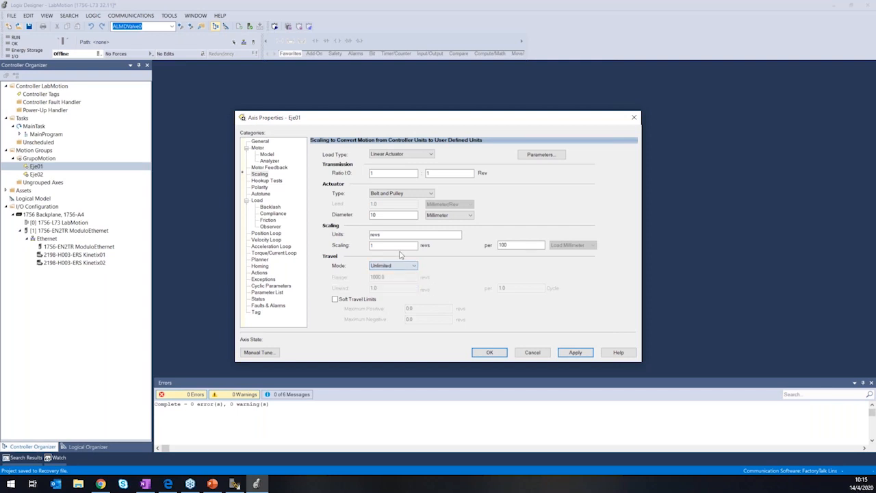
Set the load type to Direct Coupled Rotary and apply it, updating all dependent attributes.
{"action": "left_click", "coordinate": [430, 155]}
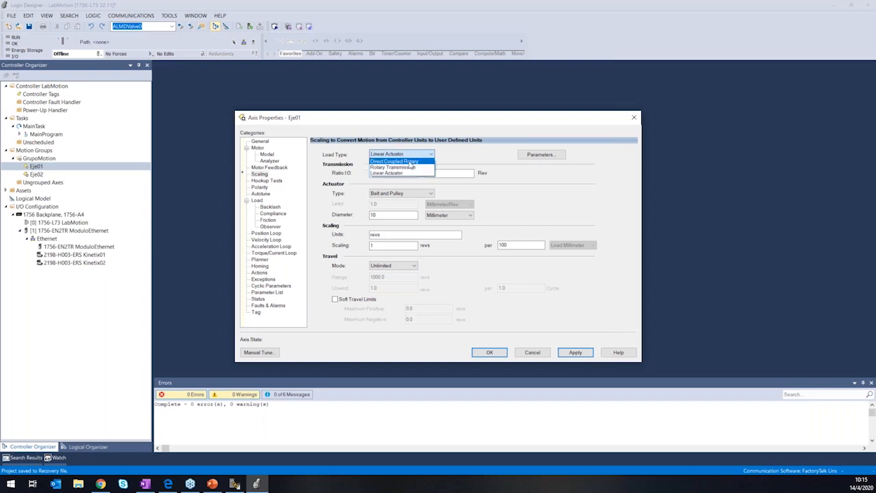
{"action": "left_click", "coordinate": [410, 162]}
{"action": "double_click", "coordinate": [404, 234]}
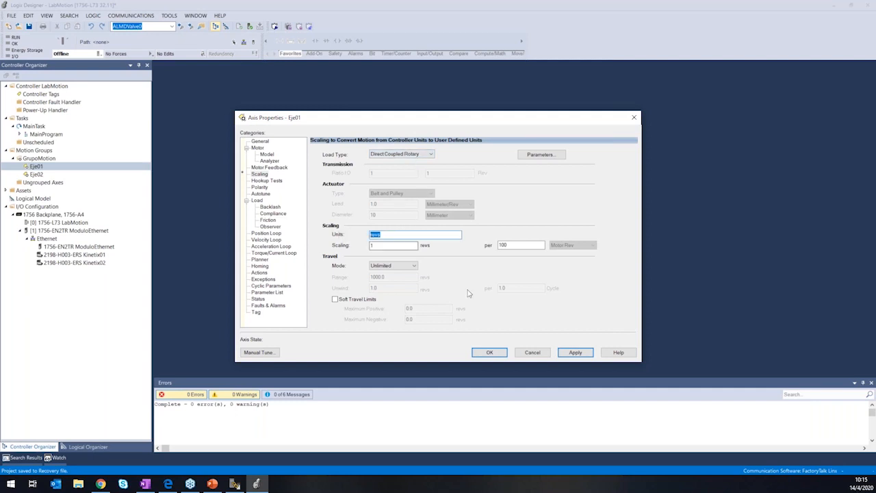
{"action": "left_click", "coordinate": [576, 353]}
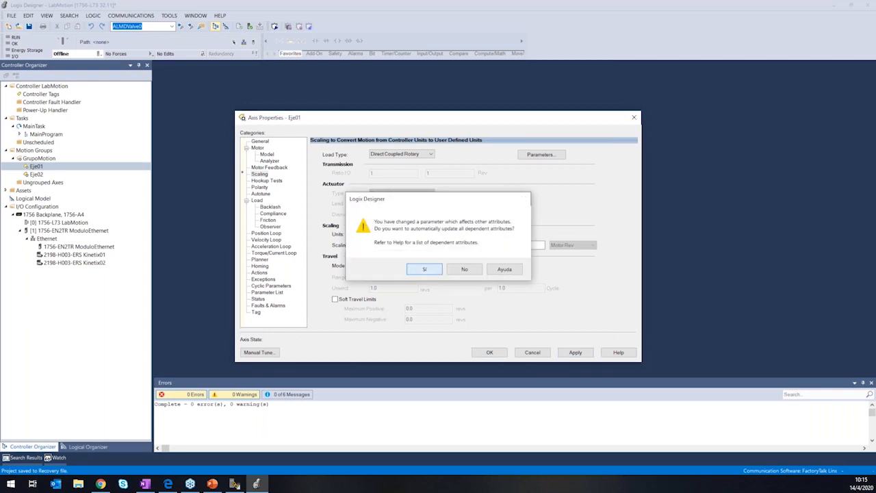
{"action": "left_click", "coordinate": [436, 272]}
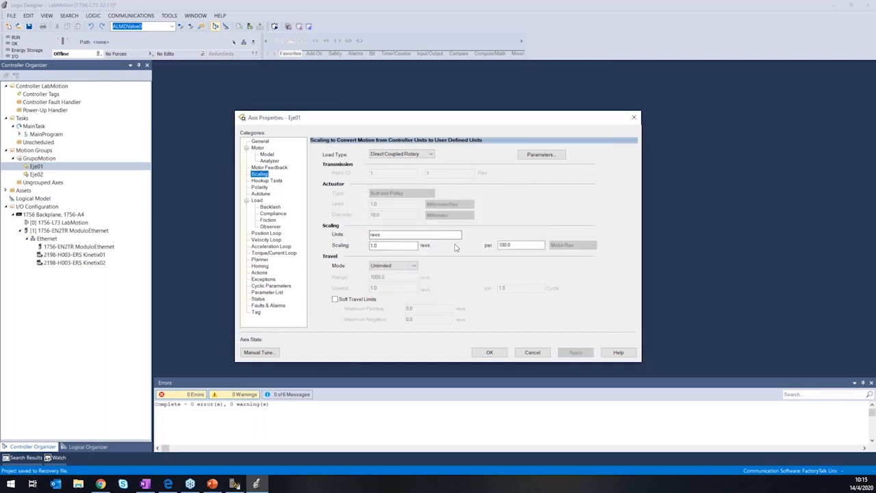
Set the scaling to 1 rev per 1 motor rev and apply it, updating the dependent attributes.
{"action": "double_click", "coordinate": [517, 246]}
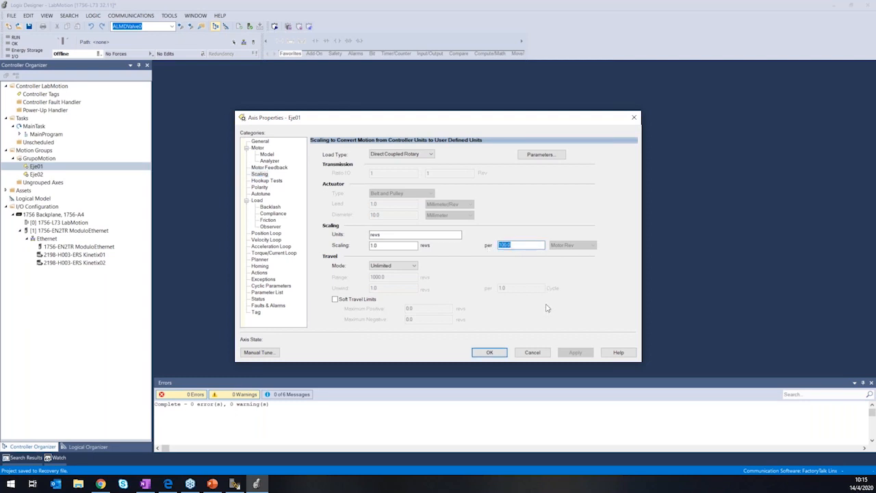
{"action": "type", "text": "1"}
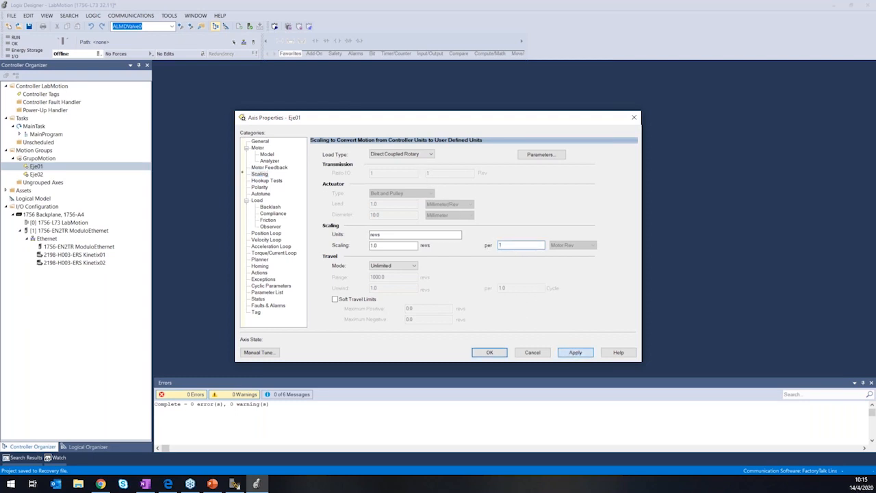
{"action": "left_click", "coordinate": [575, 351]}
{"action": "left_click", "coordinate": [434, 273]}
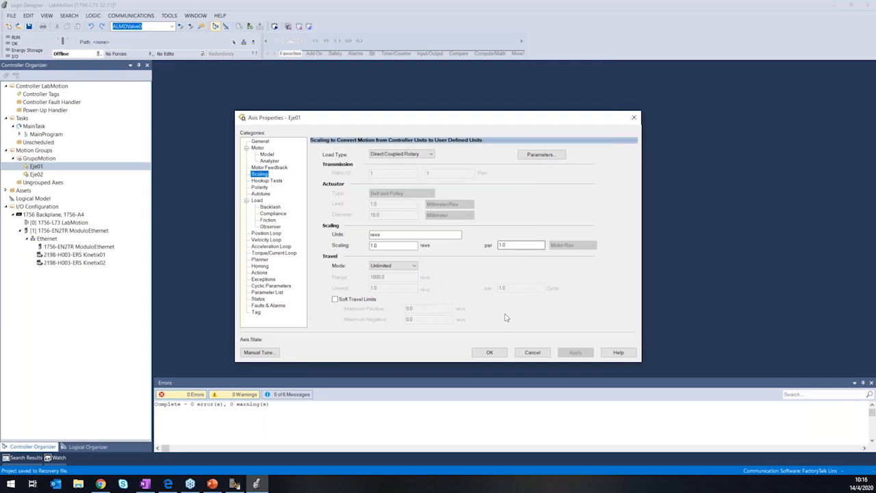
Review Eje01's General, Motor Feedback, Scaling, Hookup Tests, Polarity, Autotune and Load settings.
{"action": "left_click", "coordinate": [261, 141]}
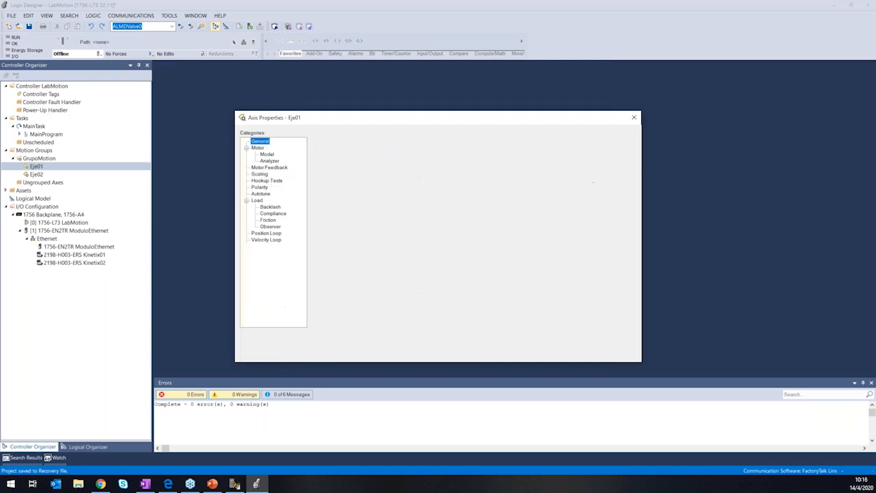
{"action": "left_click", "coordinate": [263, 168]}
{"action": "left_click", "coordinate": [261, 175]}
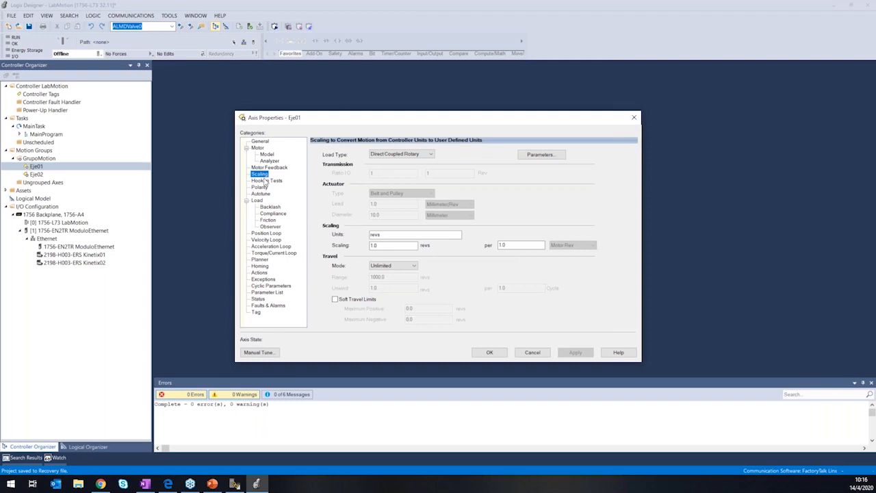
{"action": "left_click", "coordinate": [267, 181]}
{"action": "left_click", "coordinate": [260, 187]}
{"action": "left_click", "coordinate": [260, 194]}
{"action": "left_click", "coordinate": [257, 200]}
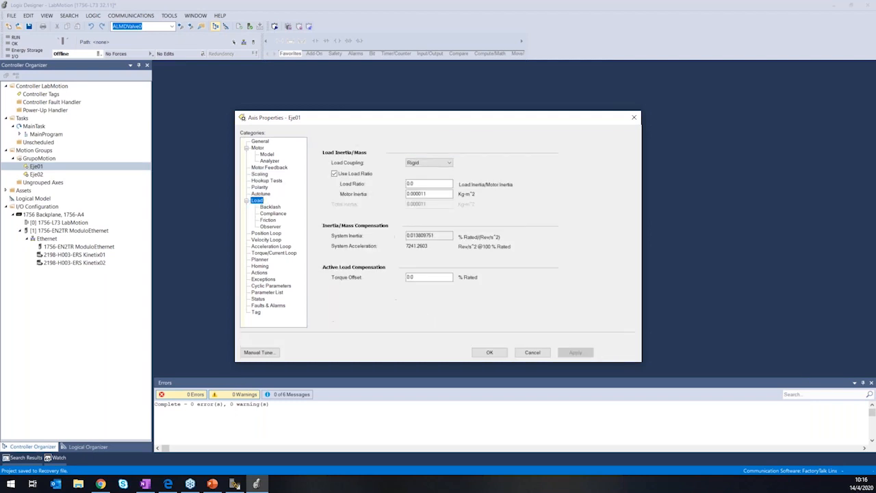
{"action": "key", "text": "Up"}
{"action": "key", "text": "Up"}
{"action": "key", "text": "Up"}
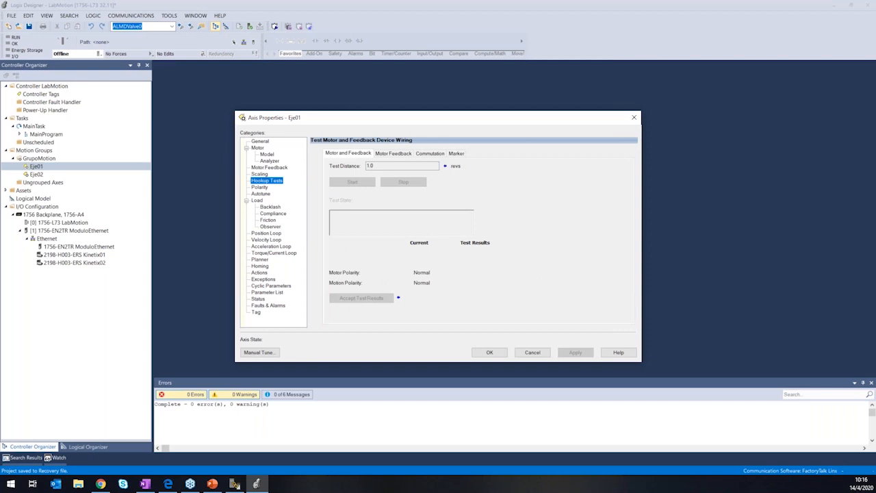
Accept and close the Eje01 axis properties, and verify the controller project.
{"action": "left_click", "coordinate": [491, 352]}
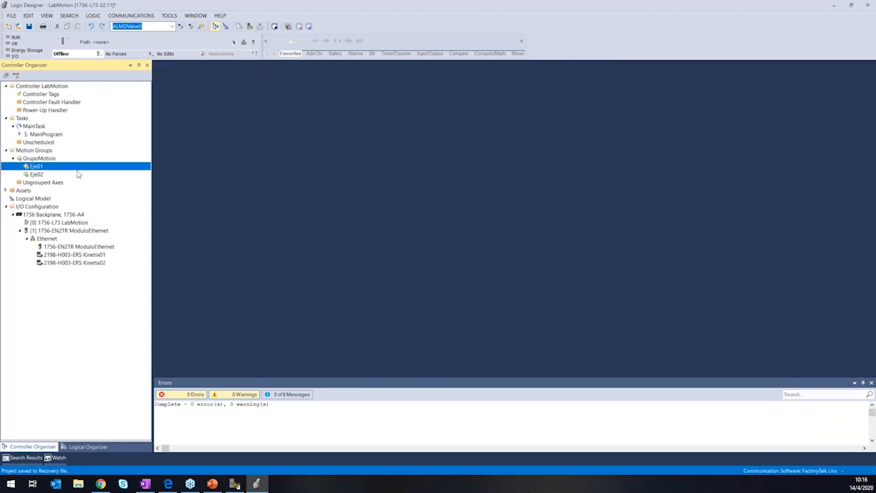
{"action": "left_click", "coordinate": [260, 28]}
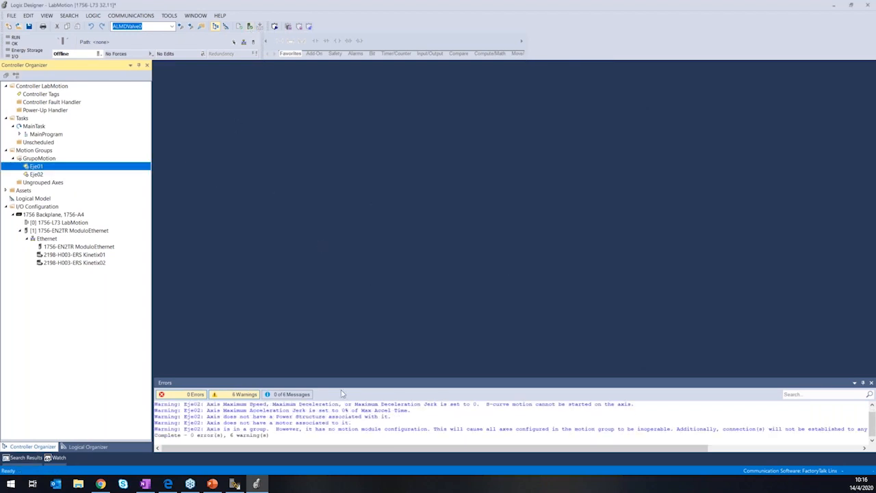
In the Eje02 axis properties, set the application type to Custom and associate the axis with module Kinetix02.
{"action": "left_click", "coordinate": [37, 175]}
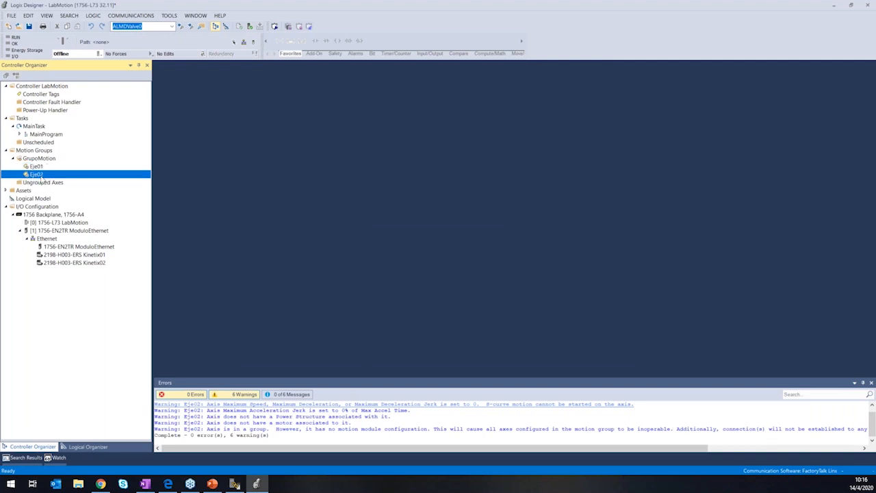
{"action": "double_click", "coordinate": [40, 177]}
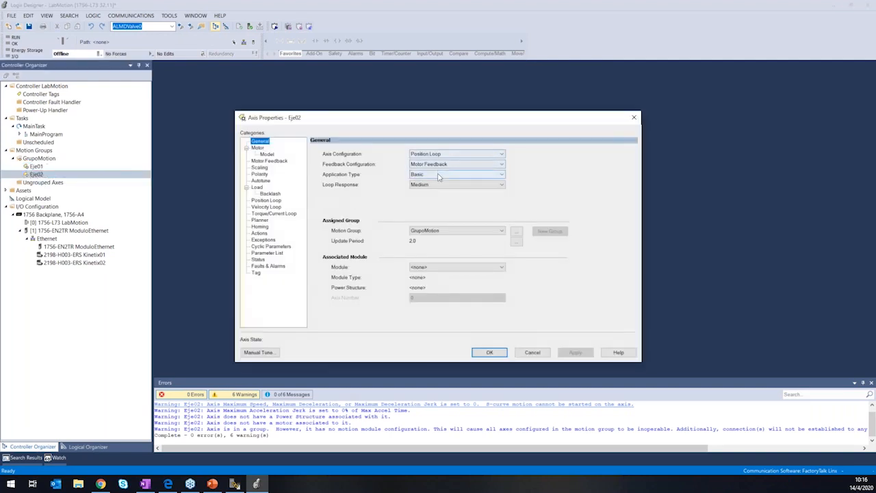
{"action": "left_click", "coordinate": [440, 174]}
{"action": "left_click", "coordinate": [440, 183]}
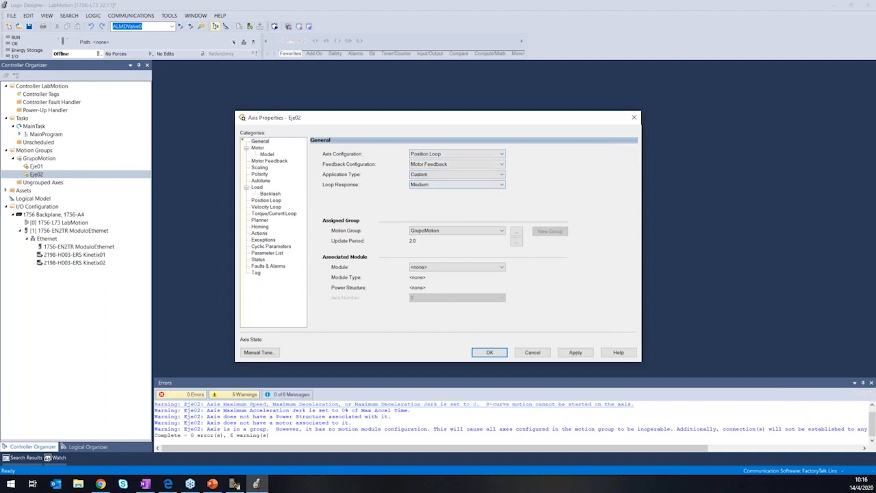
{"action": "left_click", "coordinate": [457, 267]}
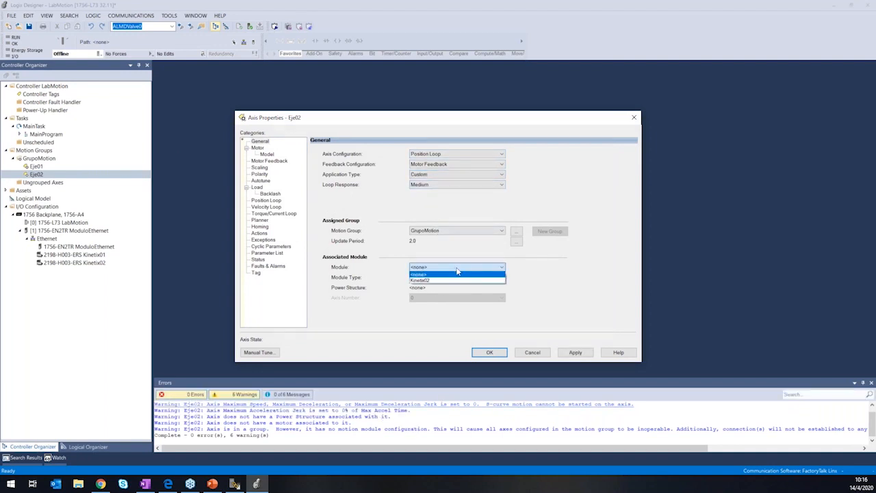
{"action": "left_click", "coordinate": [450, 280]}
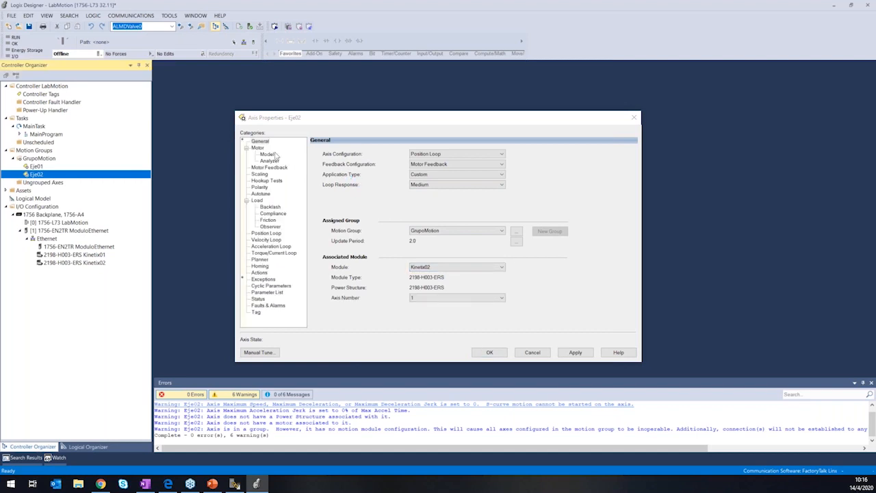
Assign motor VPL-A0631M-P to Eje02 using Catalog Number as the data source, and apply the change.
{"action": "left_click", "coordinate": [258, 149]}
{"action": "left_click", "coordinate": [414, 153]}
{"action": "left_click", "coordinate": [411, 165]}
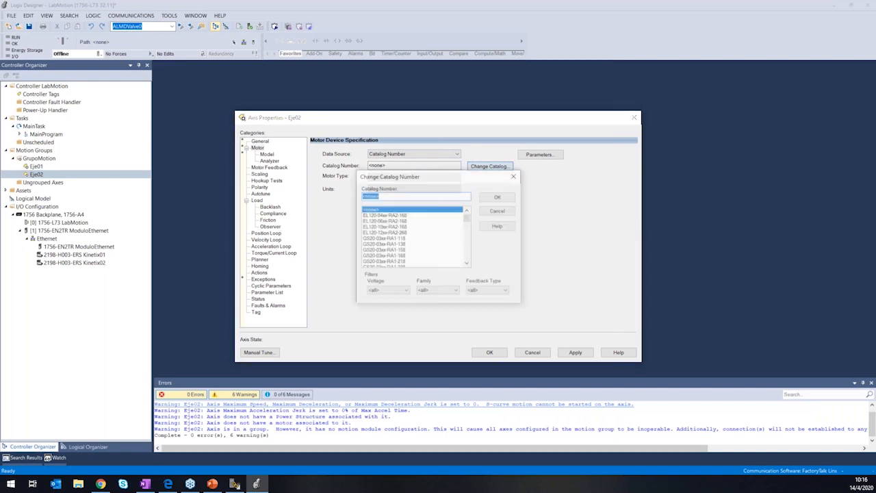
{"action": "type", "text": "VPL-A0631E-C"}
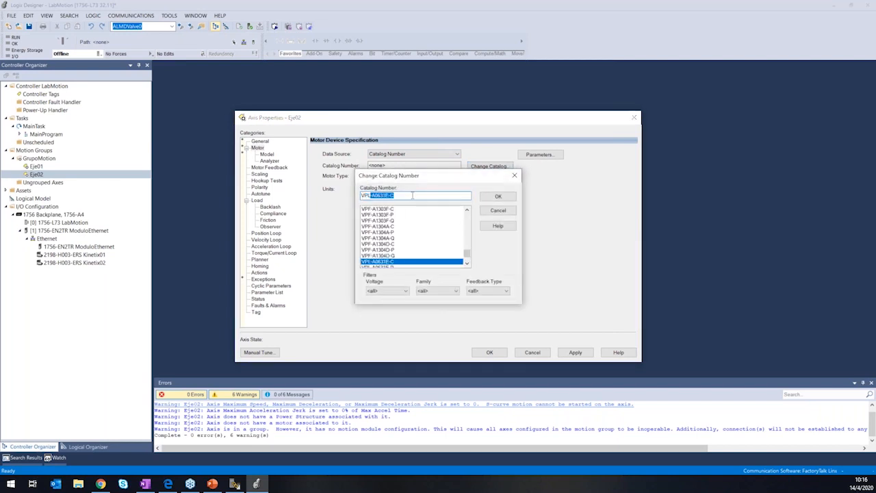
{"action": "scroll", "coordinate": [392, 242], "scroll_direction": "down", "scroll_amount": 3}
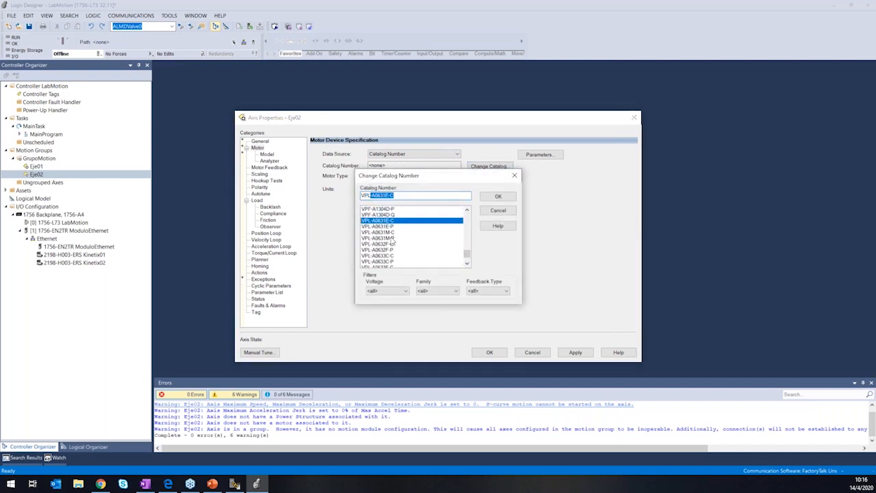
{"action": "scroll", "coordinate": [392, 241], "scroll_direction": "up", "scroll_amount": 2}
{"action": "left_click", "coordinate": [394, 262]}
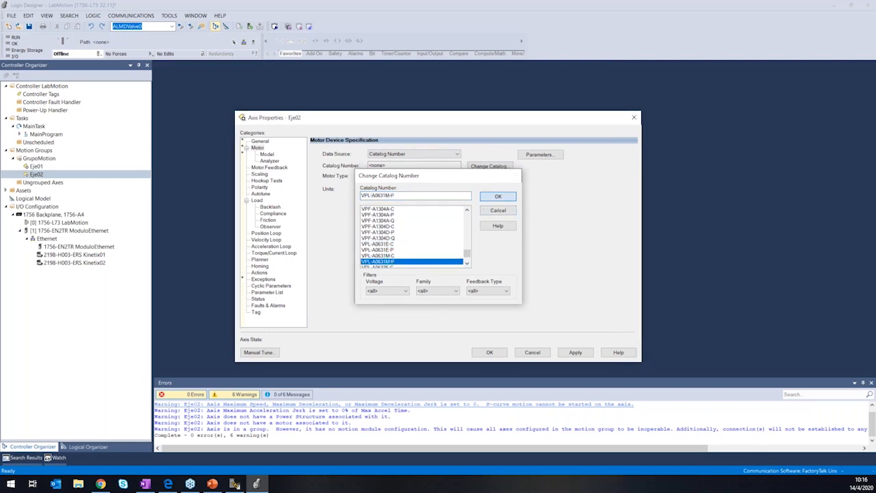
{"action": "left_click", "coordinate": [498, 196]}
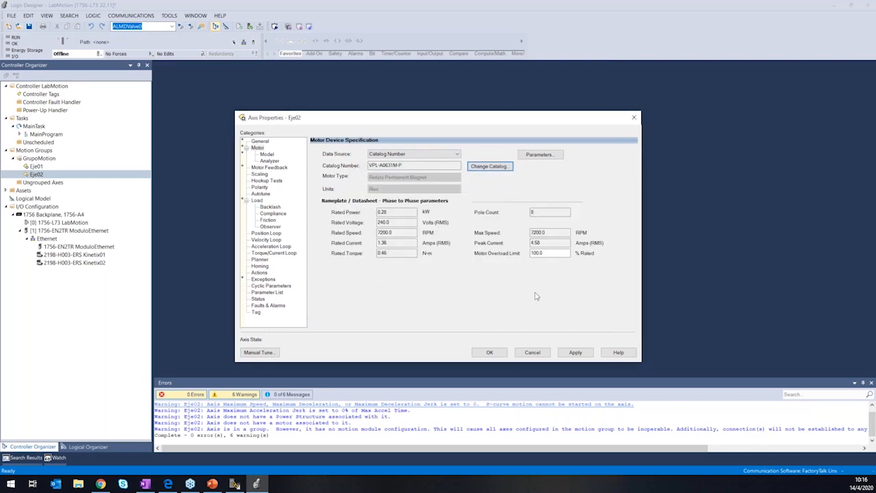
{"action": "left_click", "coordinate": [576, 353]}
Set Eje02's scaling units to revs, accept the axis properties, and verify the entire controller.
{"action": "left_click", "coordinate": [277, 168]}
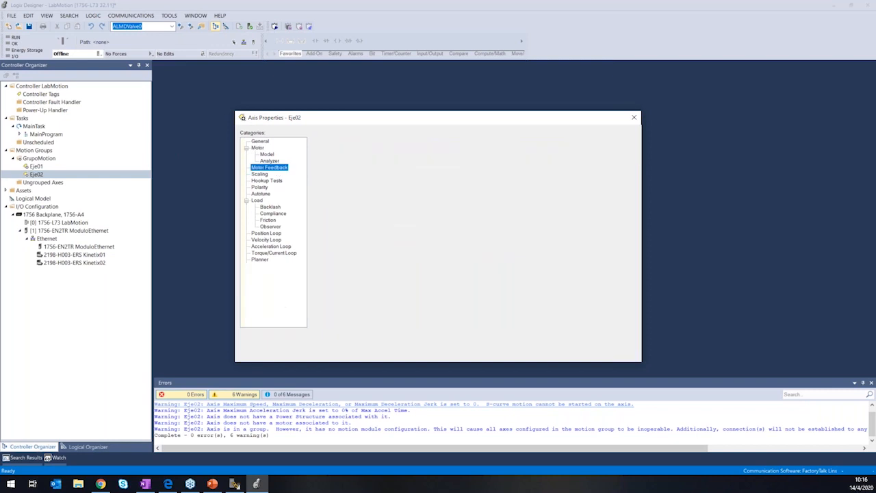
{"action": "left_click", "coordinate": [267, 177]}
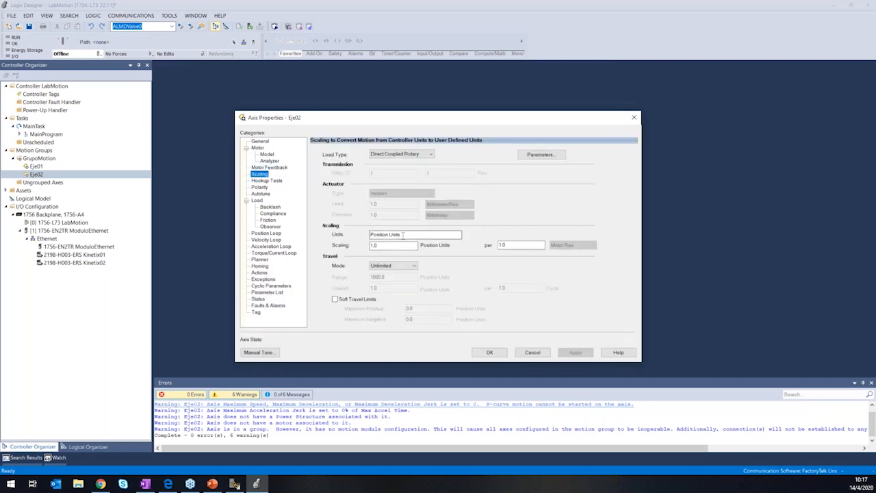
{"action": "left_click_drag", "start_coordinate": [406, 235], "coordinate": [316, 223]}
{"action": "type", "text": "revs"}
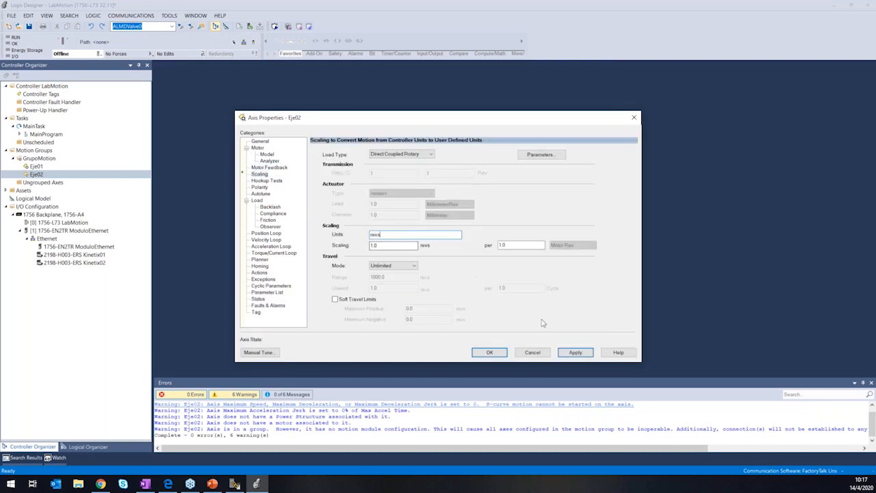
{"action": "left_click", "coordinate": [575, 352]}
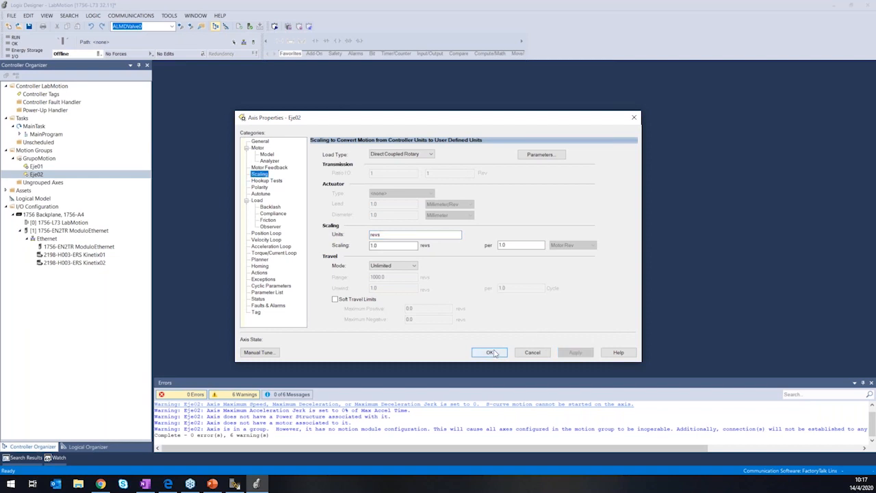
{"action": "left_click", "coordinate": [490, 352]}
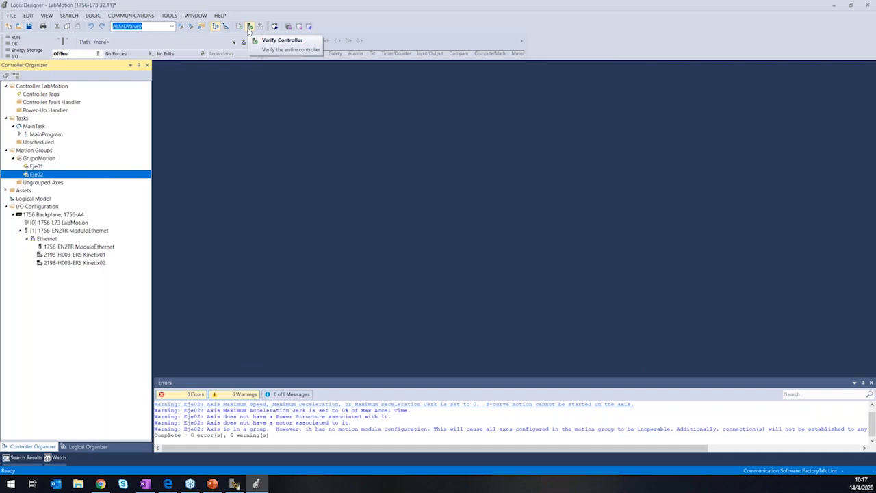
{"action": "left_click", "coordinate": [249, 27]}
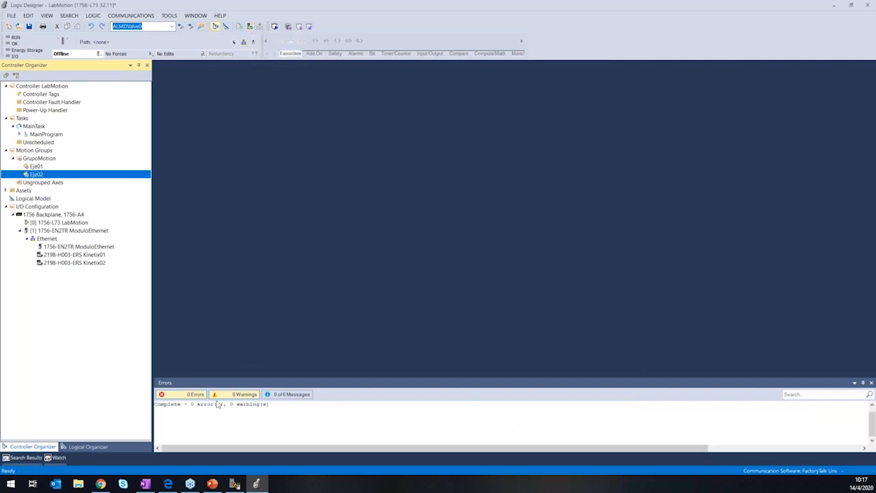
Browse the AB_ETH-1 network through 192.168.1.11 and its backplane, and select the 1756-L73 controller in slot 0.
{"action": "left_click", "coordinate": [243, 42]}
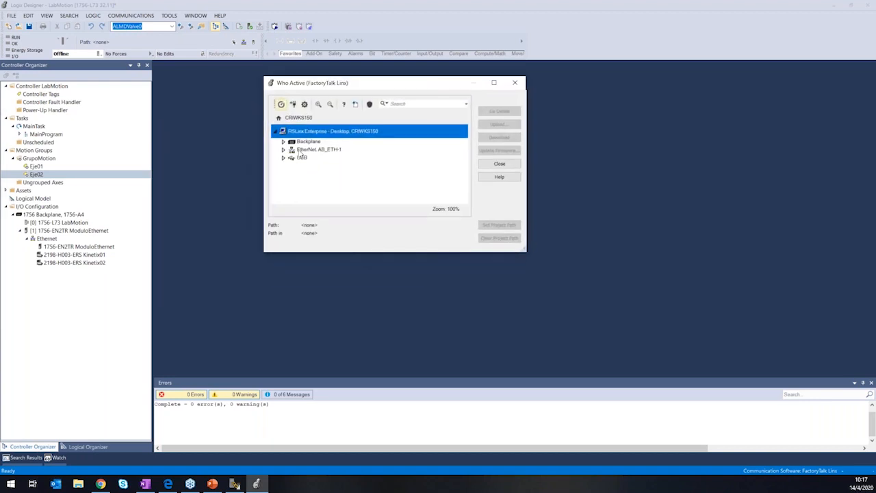
{"action": "left_click", "coordinate": [283, 149]}
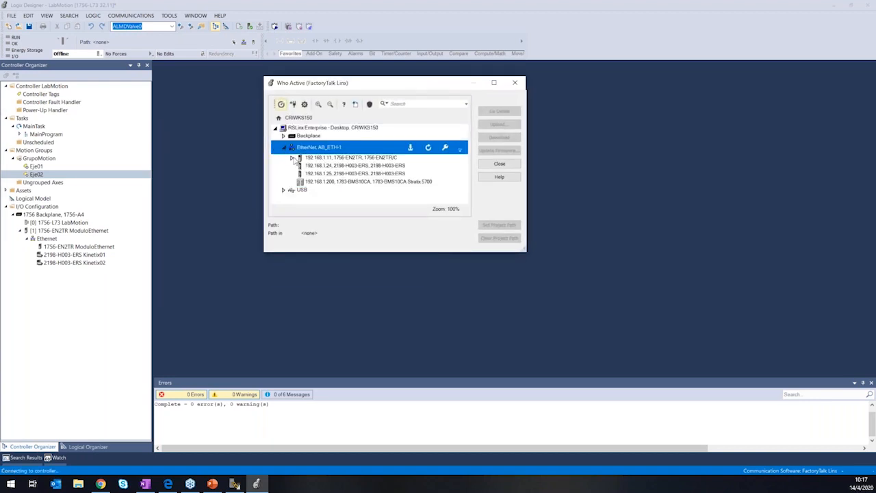
{"action": "left_click", "coordinate": [291, 159]}
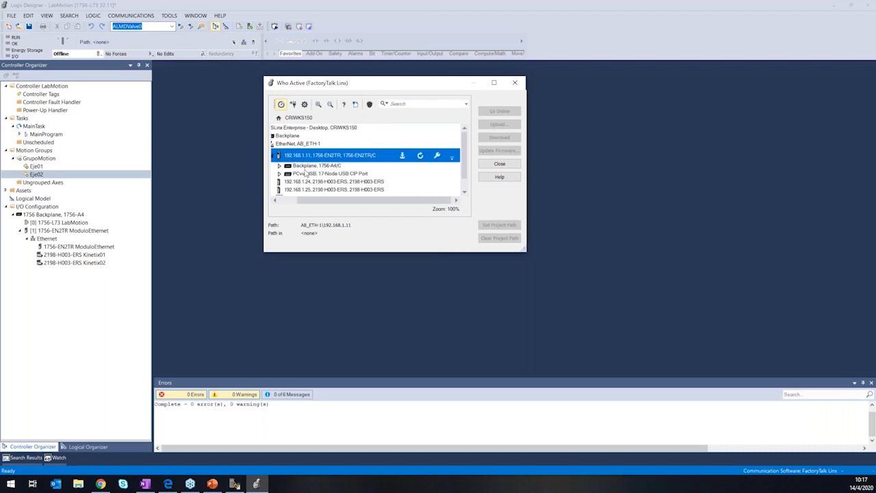
{"action": "left_click", "coordinate": [280, 166]}
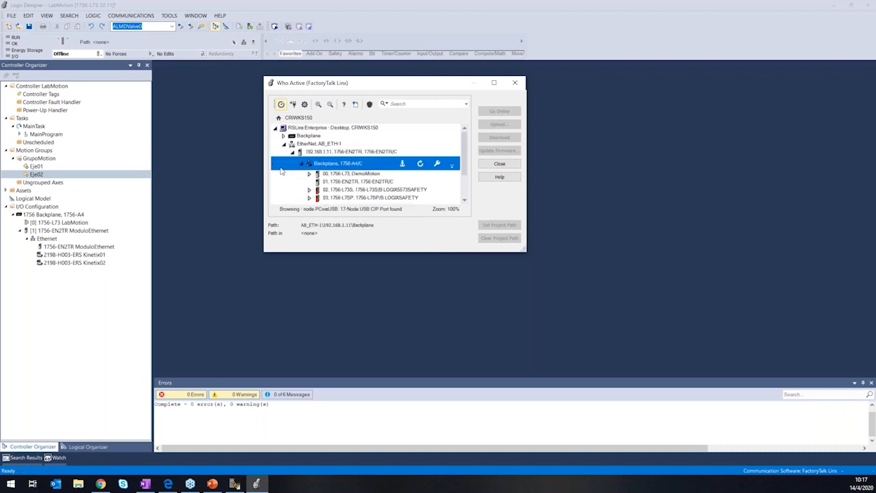
{"action": "left_click", "coordinate": [452, 173]}
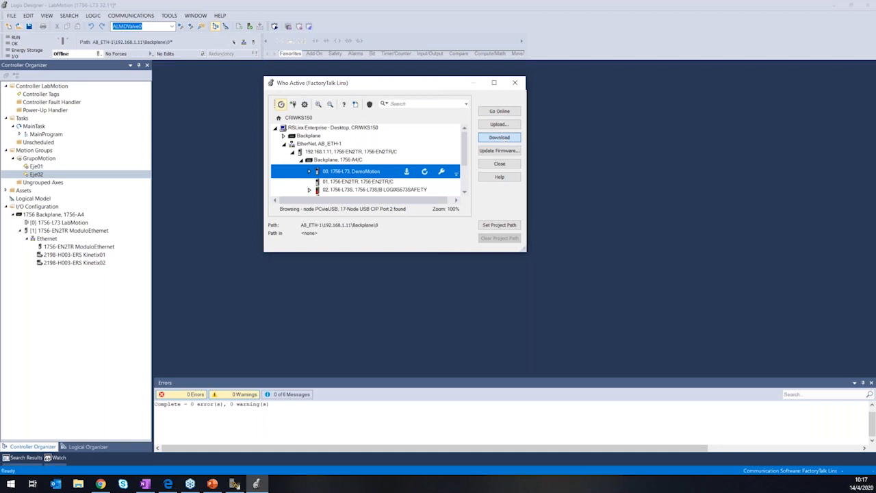
Download the LabMotion project to the selected controller and decline switching it back to Remote Run.
{"action": "left_click", "coordinate": [500, 138]}
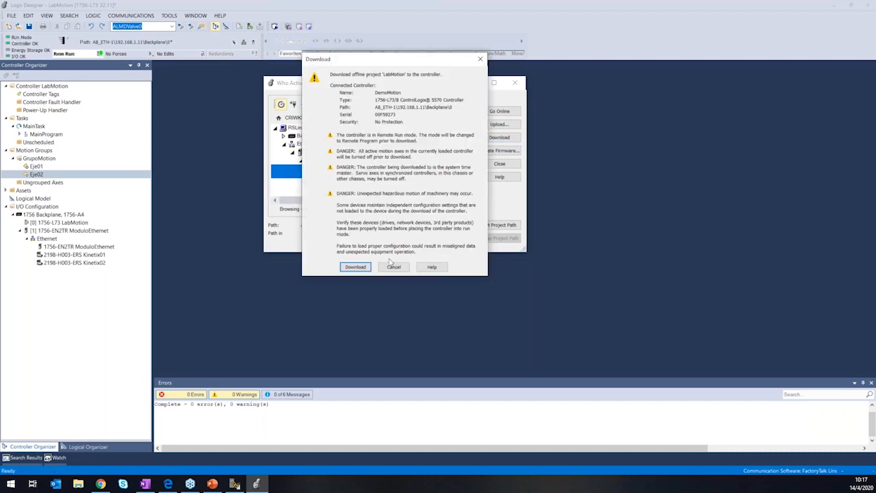
{"action": "left_click", "coordinate": [356, 267]}
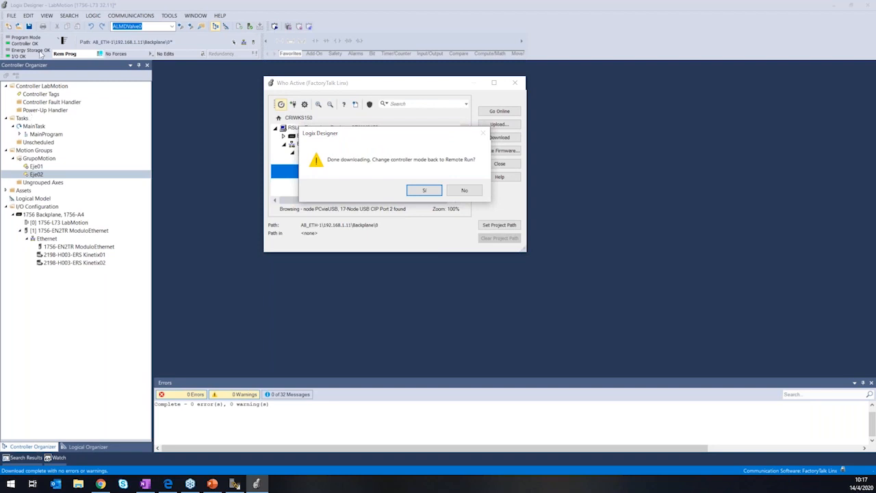
{"action": "left_click", "coordinate": [453, 192]}
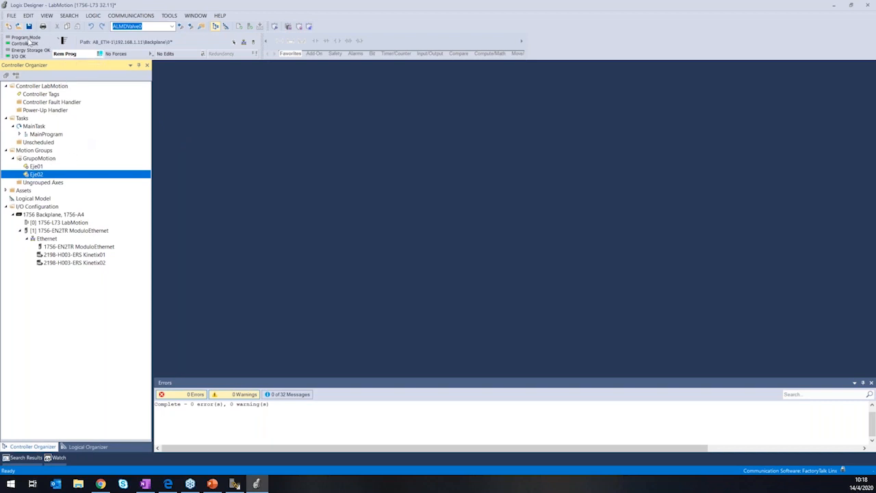
Check Eje01's general settings and axis state online, and close its properties without changes.
{"action": "left_click", "coordinate": [37, 167]}
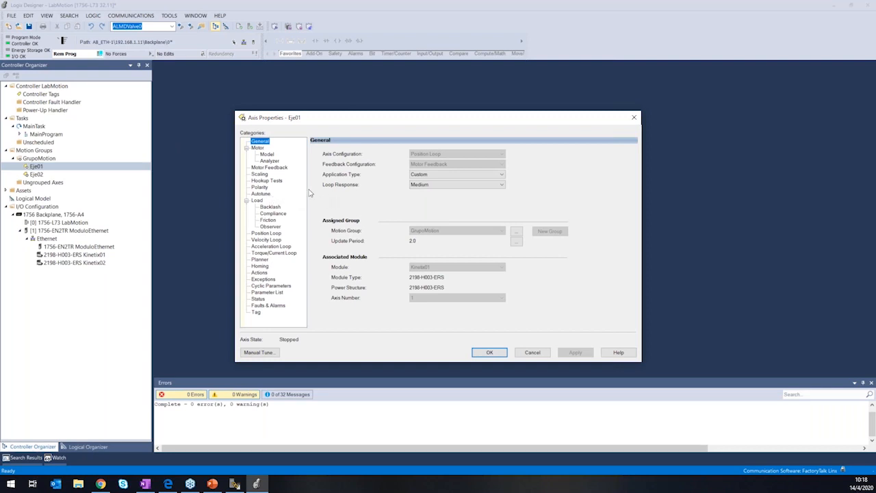
{"action": "left_click", "coordinate": [635, 117]}
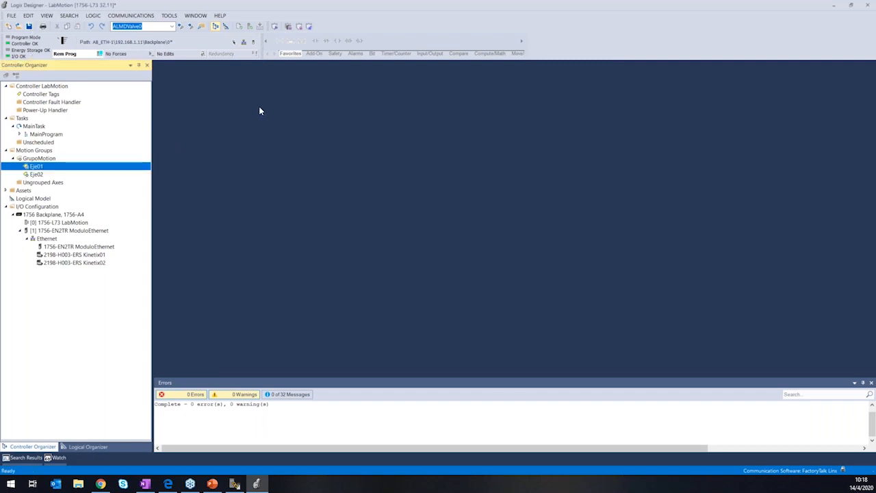
{"action": "double_click", "coordinate": [41, 168]}
{"action": "left_click", "coordinate": [528, 355]}
Examine the Kinetix01 drive's power, associated axis, digital input, connection, time synchronization and module information online.
{"action": "left_click", "coordinate": [88, 257]}
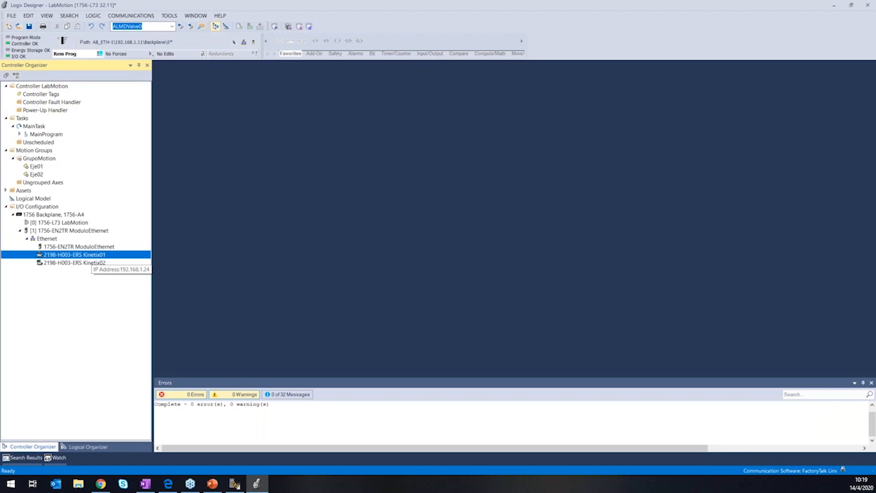
{"action": "double_click", "coordinate": [88, 255]}
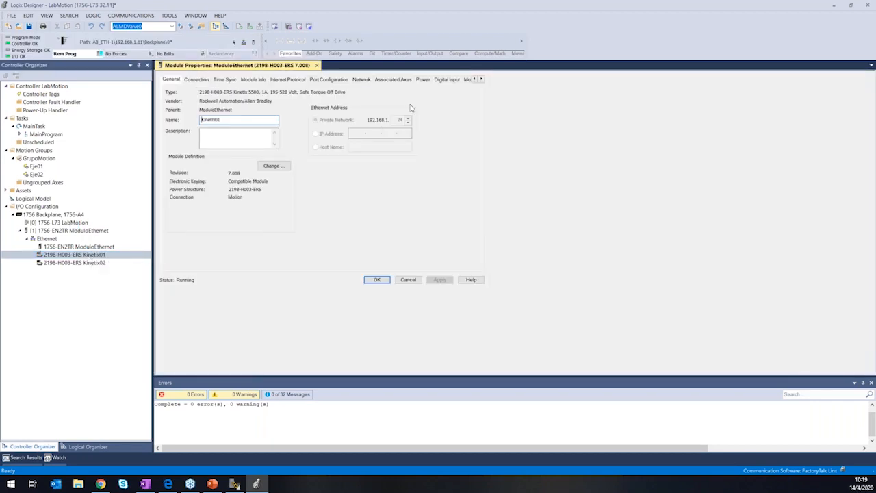
{"action": "left_click", "coordinate": [423, 79]}
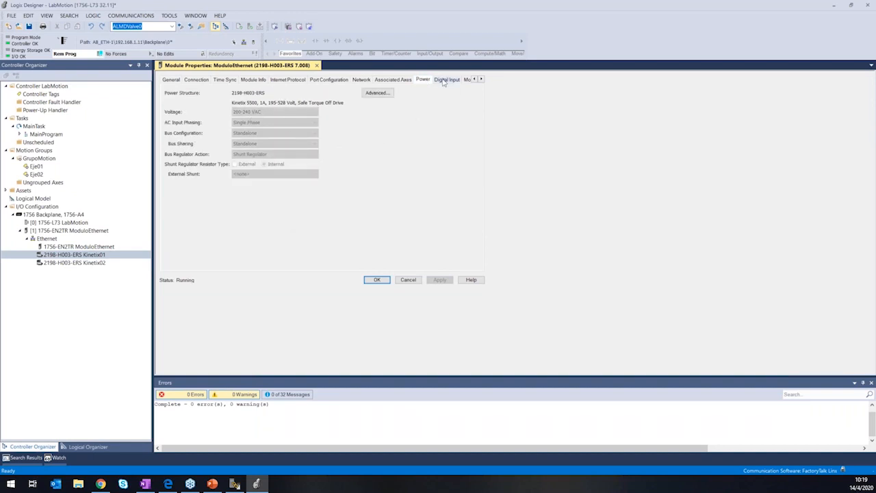
{"action": "left_click", "coordinate": [398, 81]}
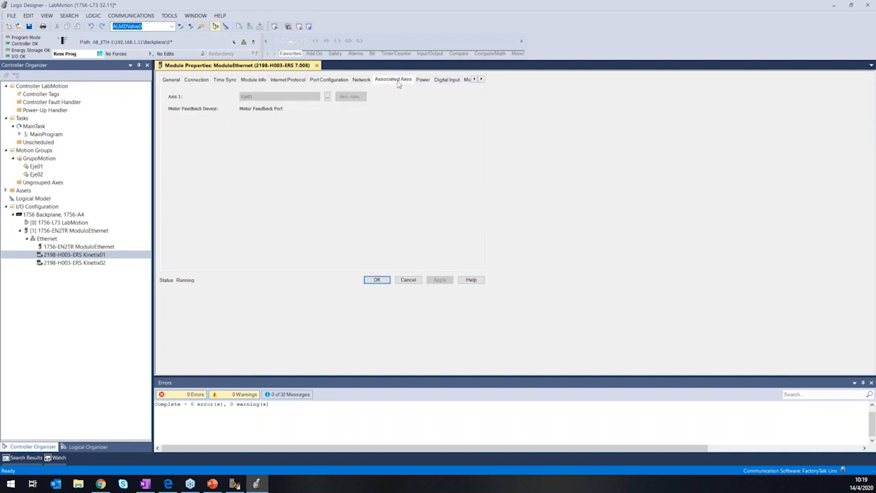
{"action": "left_click", "coordinate": [447, 80]}
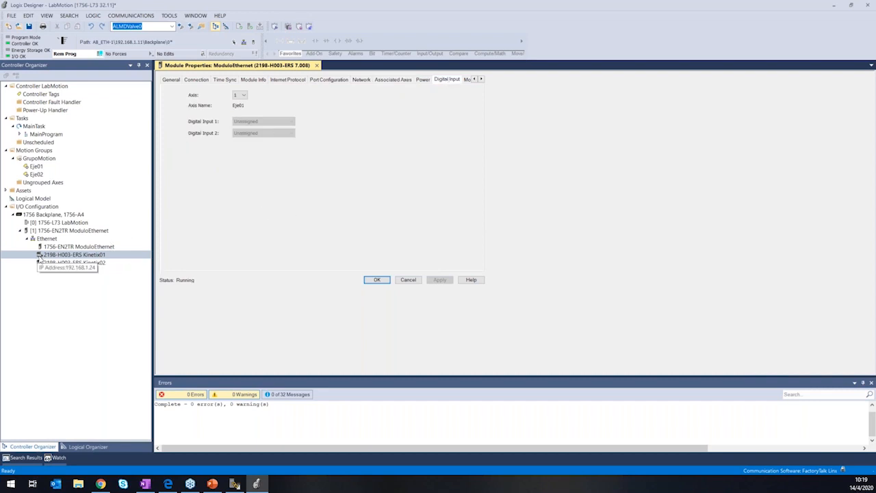
{"action": "left_click", "coordinate": [207, 80]}
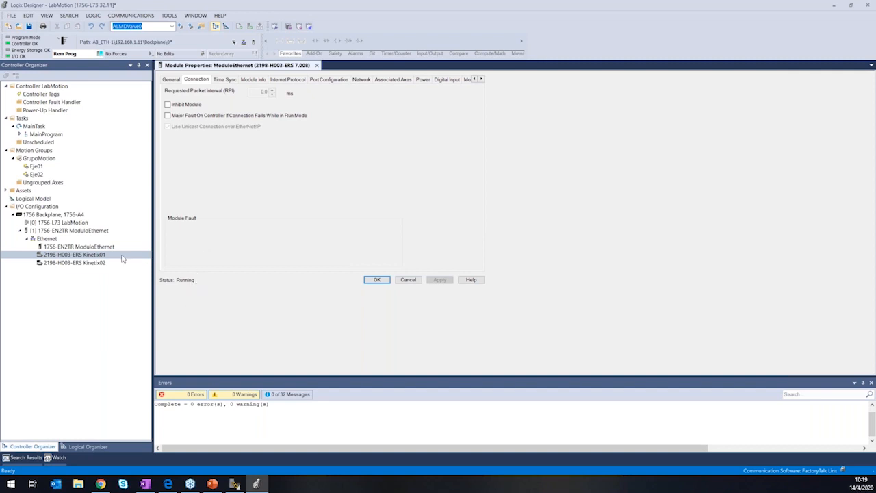
{"action": "left_click", "coordinate": [225, 79]}
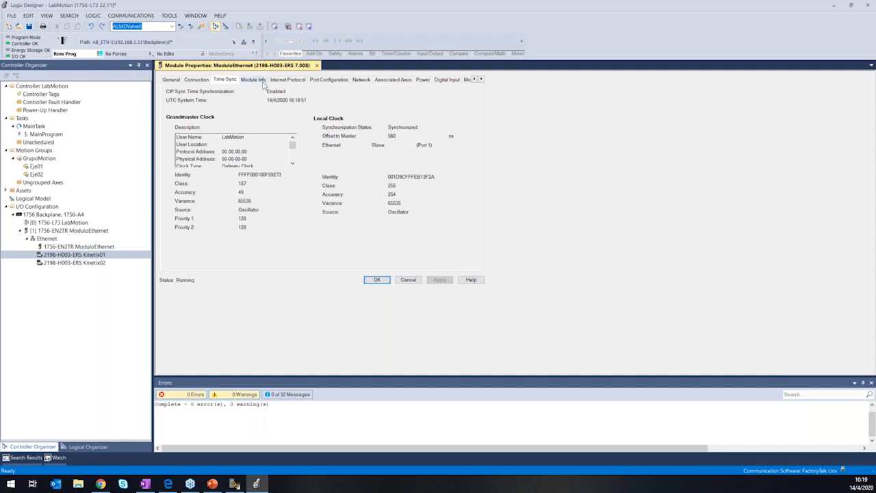
{"action": "left_click", "coordinate": [253, 80]}
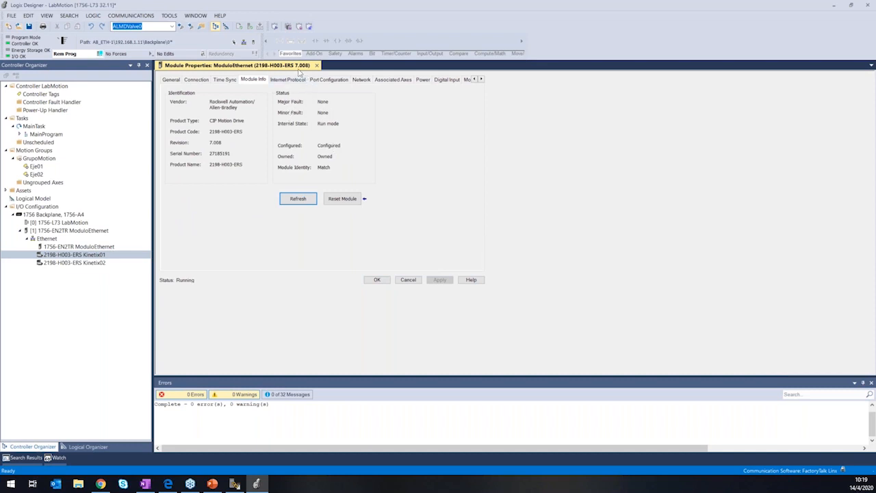
Check the Kinetix01 drive's Internet Protocol, port configuration and network information online, and close its module properties.
{"action": "left_click", "coordinate": [289, 79]}
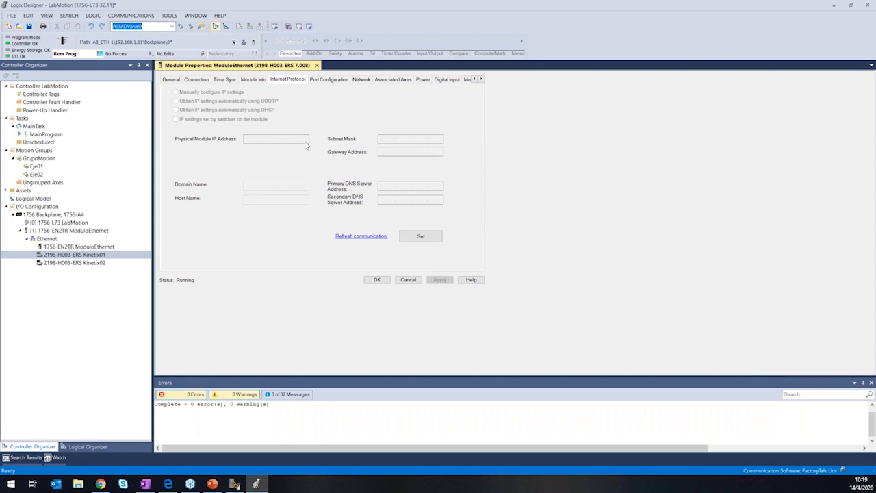
{"action": "left_click", "coordinate": [340, 81]}
{"action": "left_click", "coordinate": [362, 79]}
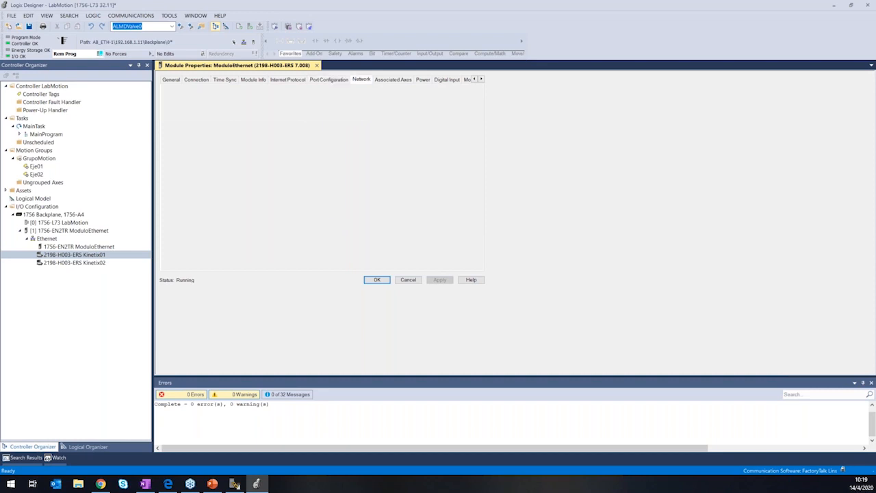
{"action": "left_click", "coordinate": [377, 280]}
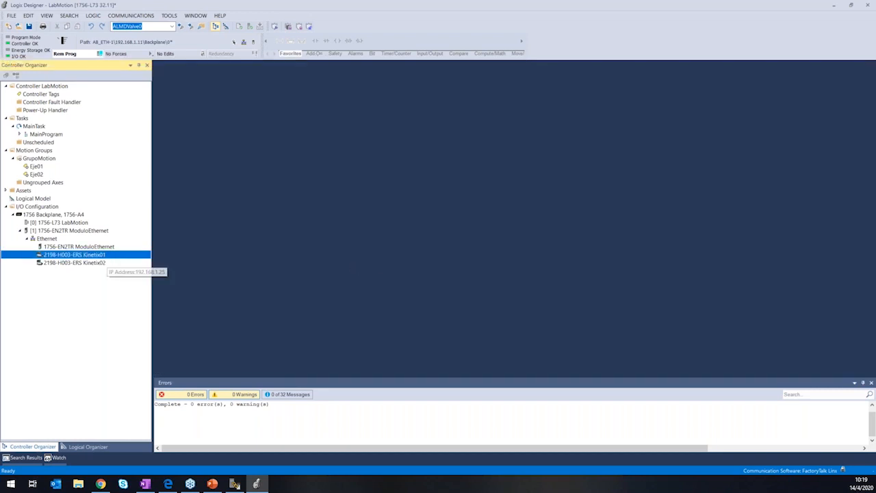
Check the Kinetix02 drive's general module information online and close its properties without changes.
{"action": "left_click", "coordinate": [100, 264]}
{"action": "double_click", "coordinate": [99, 265]}
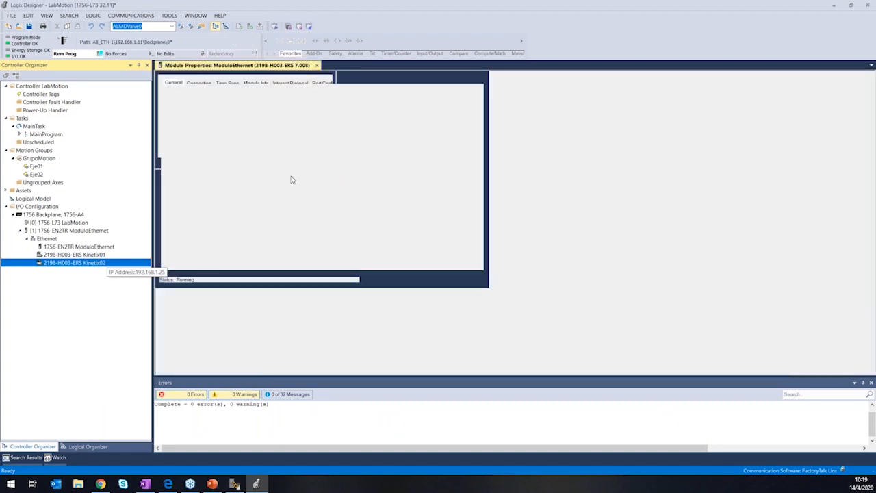
{"action": "left_click", "coordinate": [318, 66]}
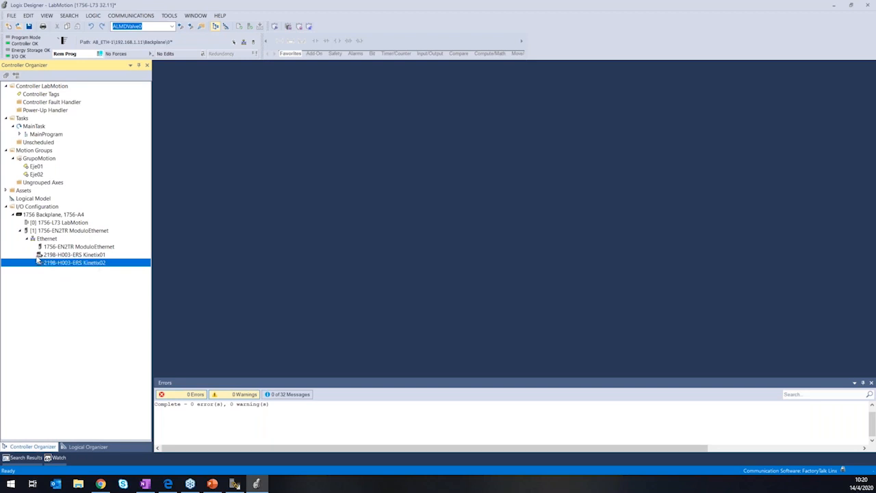
Run the Motor and Feedback hookup test on axis Eje01 with a test distance of 3.0 revs.
{"action": "left_click", "coordinate": [38, 167]}
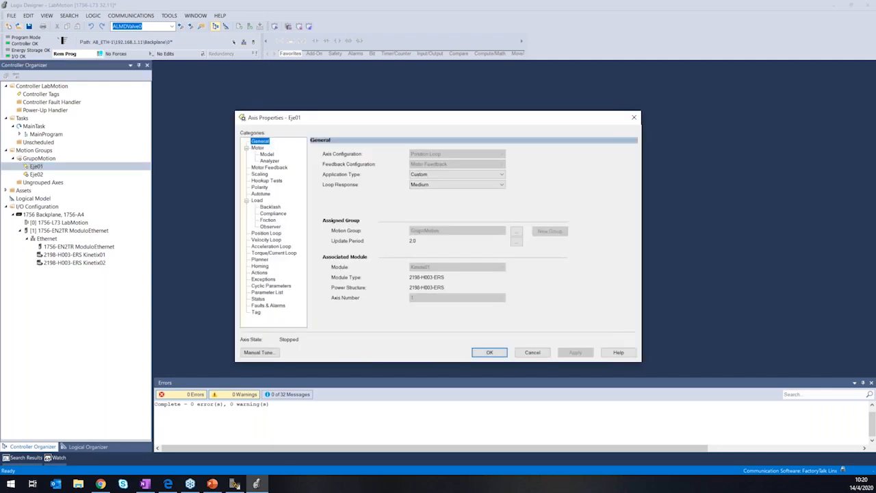
{"action": "left_click", "coordinate": [275, 182]}
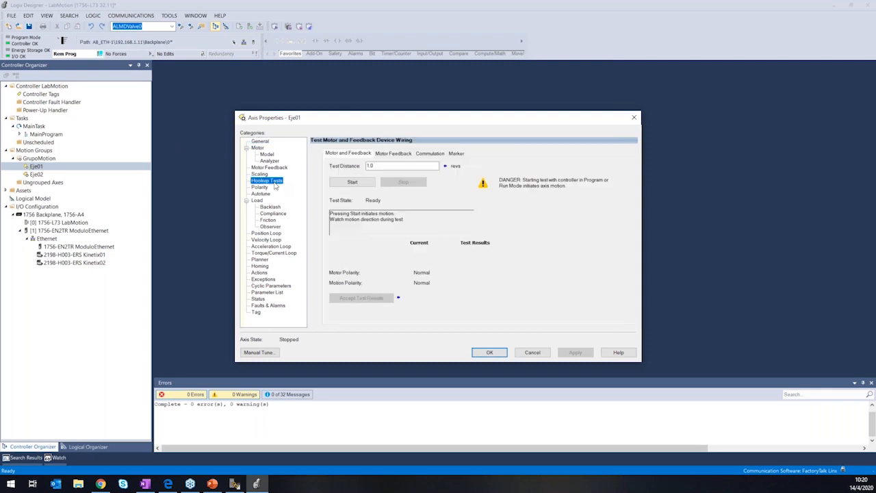
{"action": "double_click", "coordinate": [382, 165]}
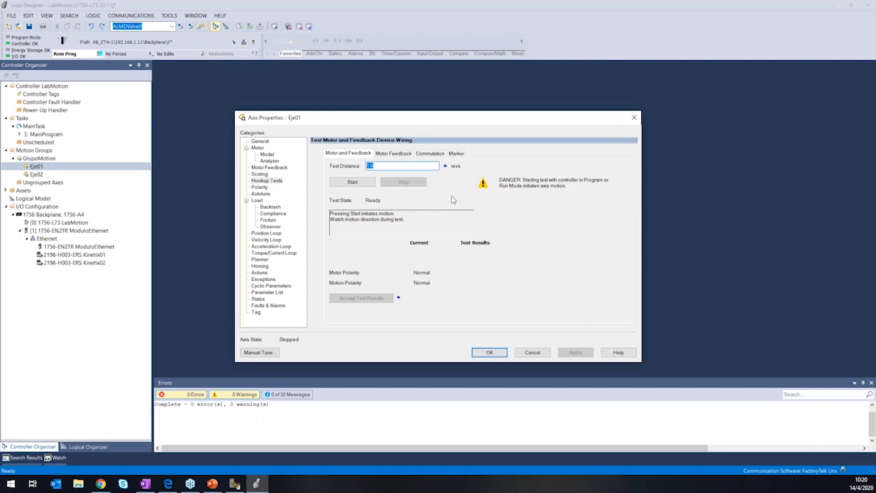
{"action": "left_click", "coordinate": [268, 182]}
{"action": "key", "text": "Tab"}
{"action": "type", "text": "3"}
{"action": "left_click", "coordinate": [371, 183]}
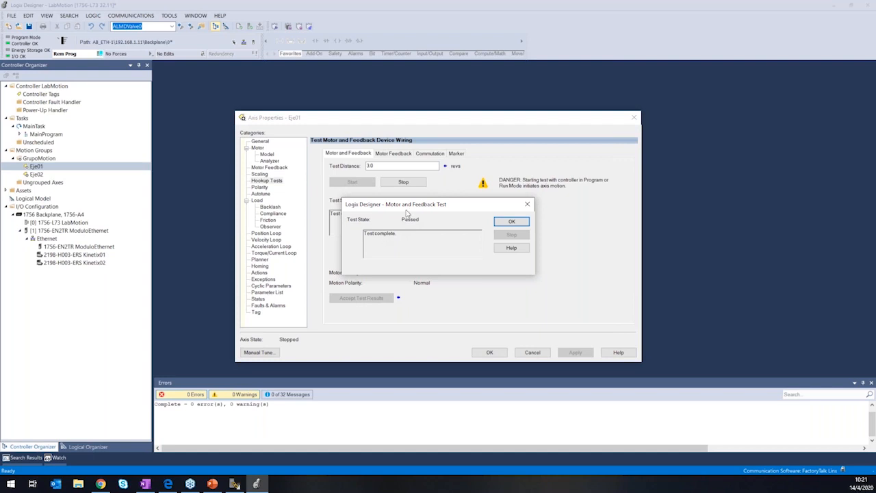
Close the completed test on Eje01, confirm that the axis moved in the forward direction, and accept the test results.
{"action": "left_click_drag", "start_coordinate": [409, 205], "coordinate": [510, 178]}
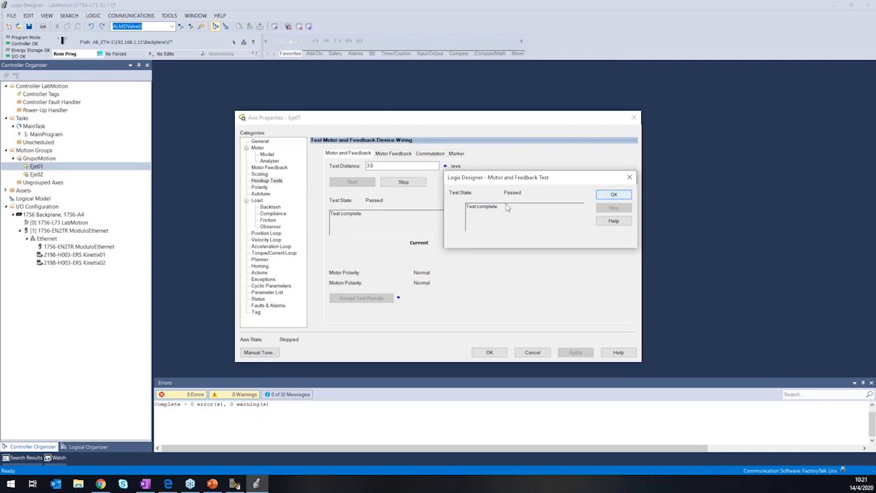
{"action": "left_click", "coordinate": [603, 197]}
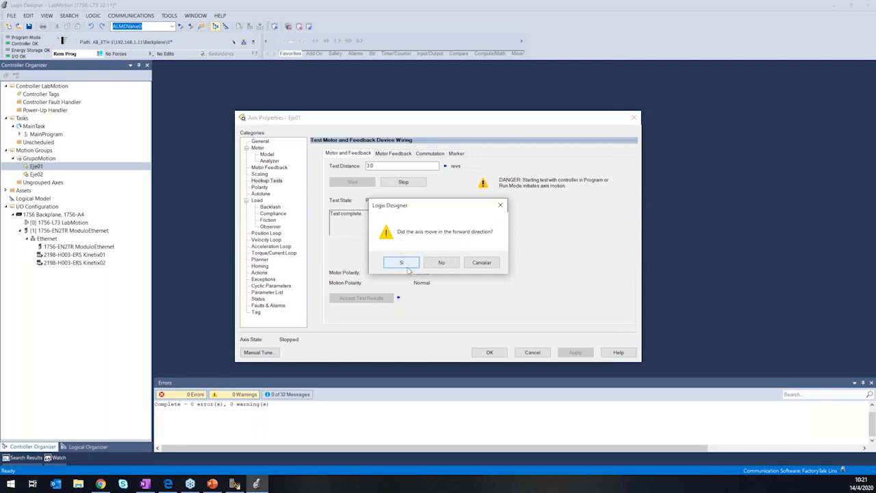
{"action": "left_click", "coordinate": [405, 265]}
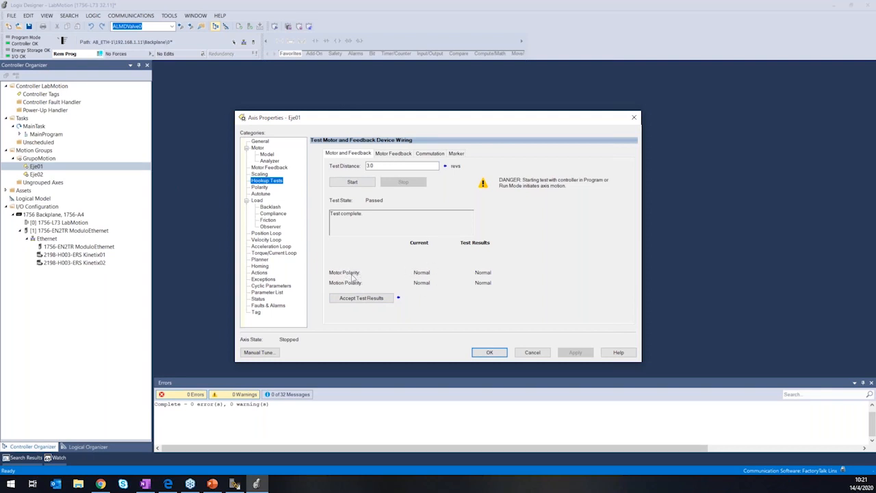
{"action": "left_click", "coordinate": [378, 300]}
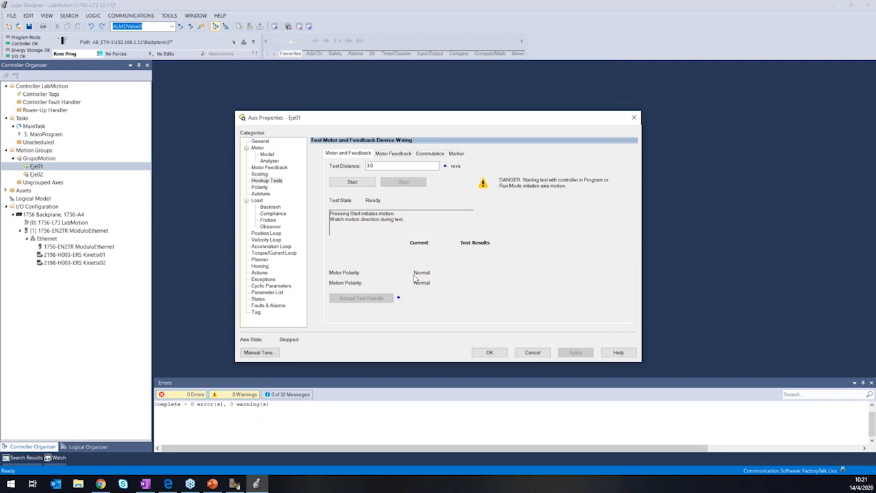
Start Eje01's Motor Feedback hookup test with a distance of 3.0 revs, and stop it while it is executing.
{"action": "left_click", "coordinate": [396, 155]}
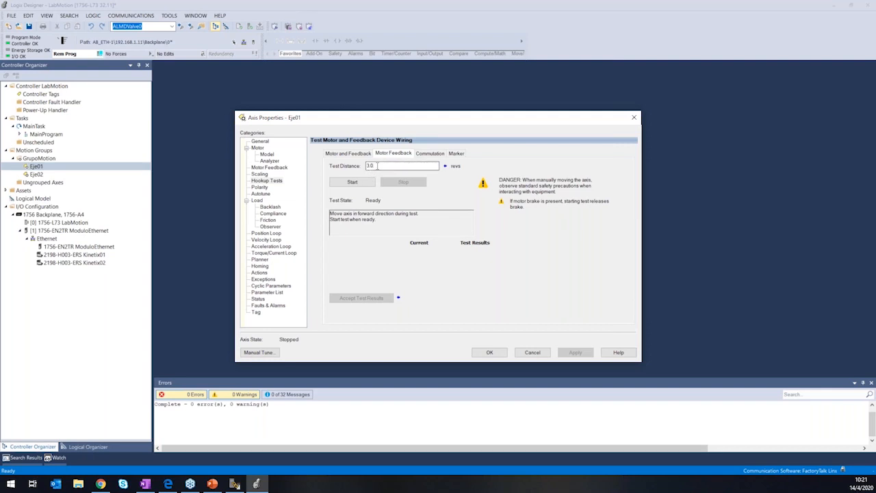
{"action": "double_click", "coordinate": [383, 165]}
{"action": "left_click", "coordinate": [377, 165]}
{"action": "left_click", "coordinate": [368, 182]}
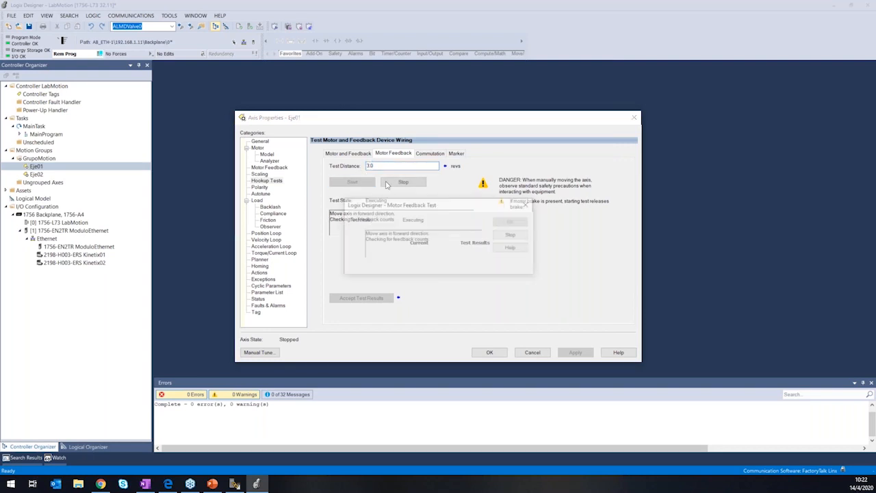
{"action": "left_click_drag", "start_coordinate": [454, 207], "coordinate": [500, 202]}
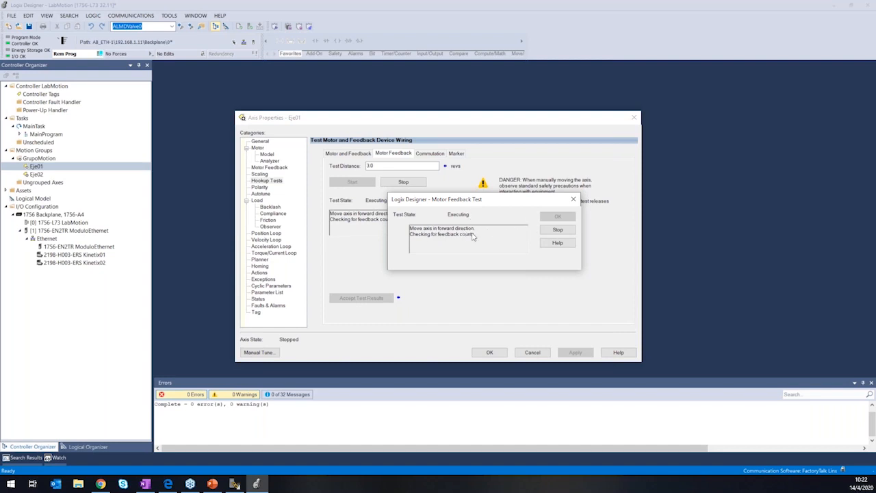
{"action": "left_click", "coordinate": [561, 231]}
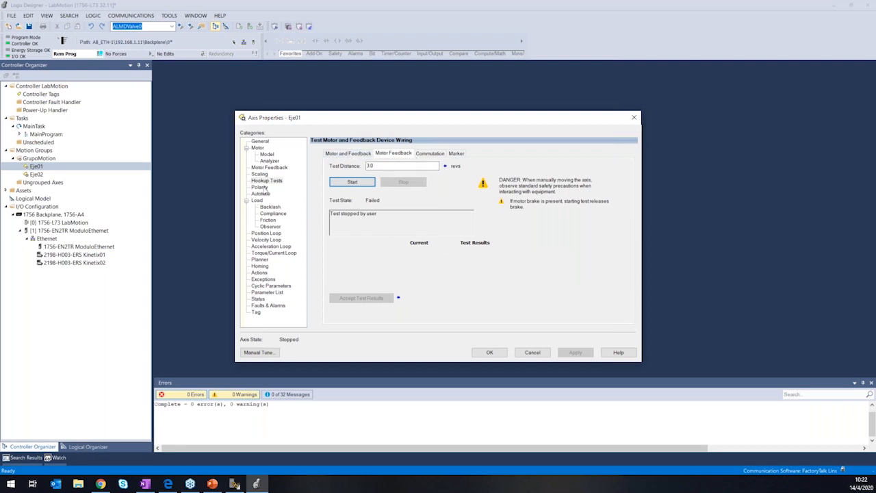
Examine Eje01's commutation hookup test and the commutation alignment and offset in its motor feedback specification.
{"action": "left_click", "coordinate": [433, 153]}
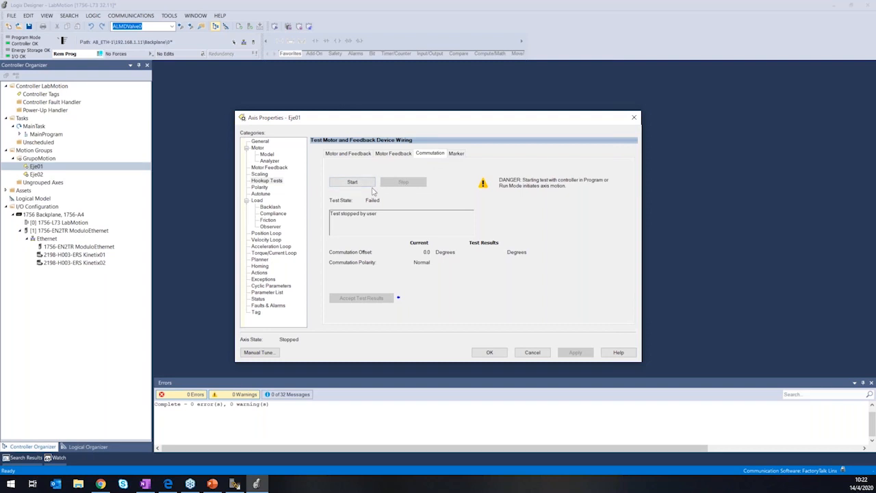
{"action": "left_click", "coordinate": [274, 168]}
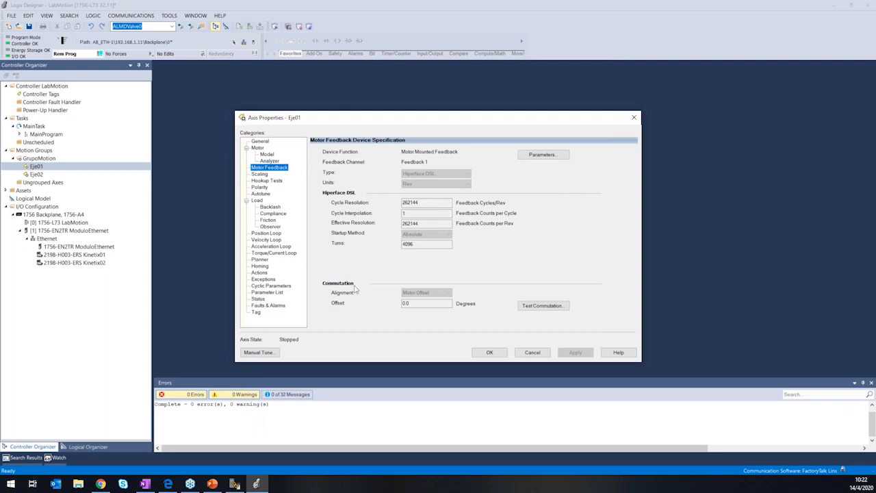
{"action": "left_click", "coordinate": [268, 180]}
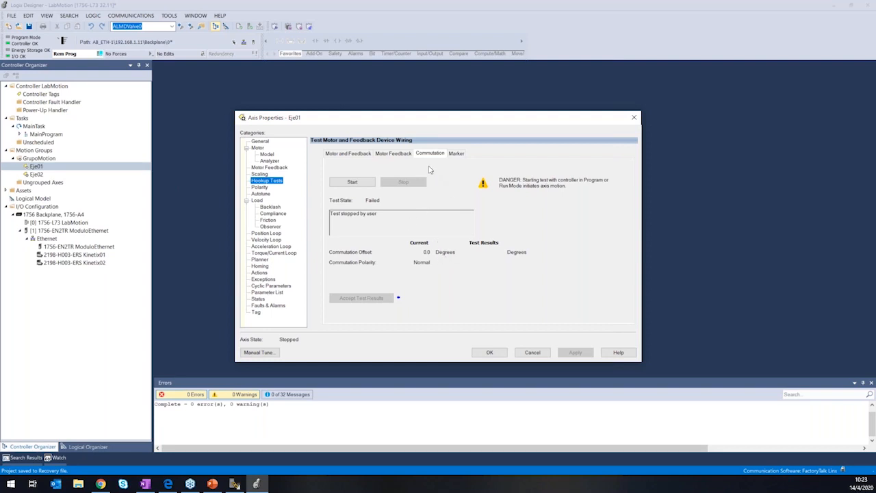
Compare Eje01's motion and motor polarity settings with the polarities listed in the Motor and Feedback hookup test.
{"action": "left_click", "coordinate": [261, 187]}
{"action": "left_click", "coordinate": [272, 182]}
{"action": "left_click", "coordinate": [260, 188]}
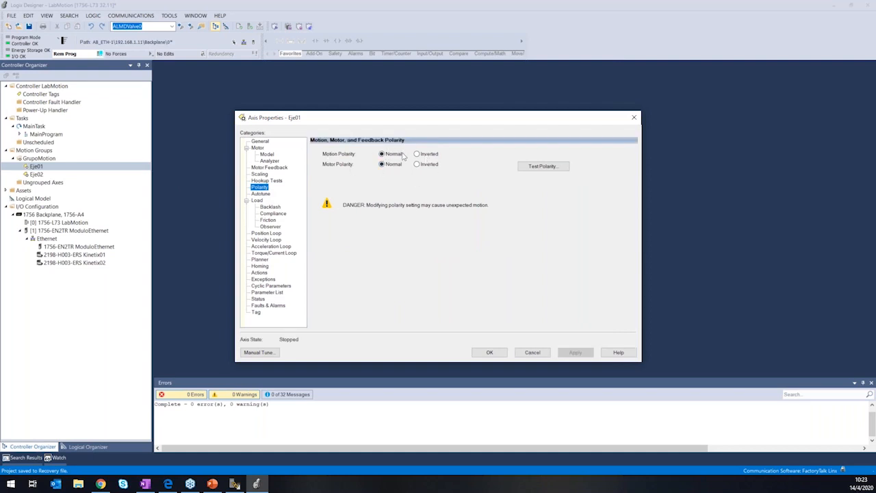
{"action": "left_click", "coordinate": [271, 180]}
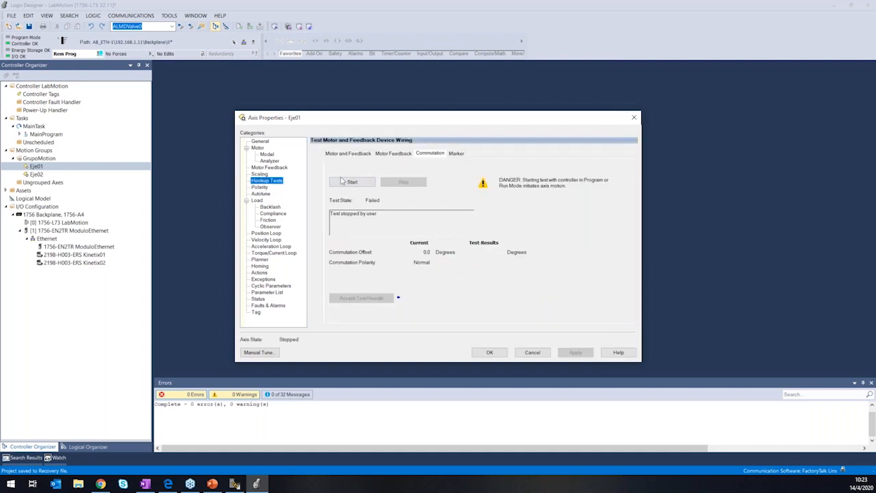
{"action": "left_click", "coordinate": [347, 154]}
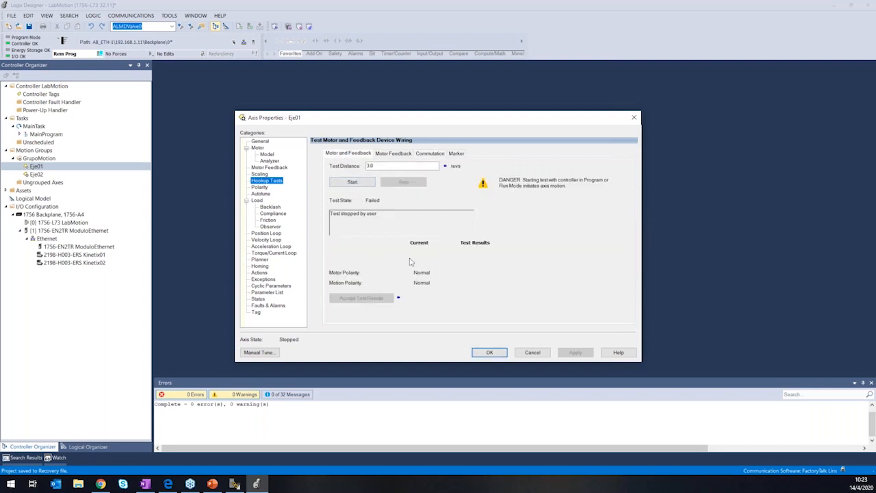
{"action": "left_click", "coordinate": [263, 188]}
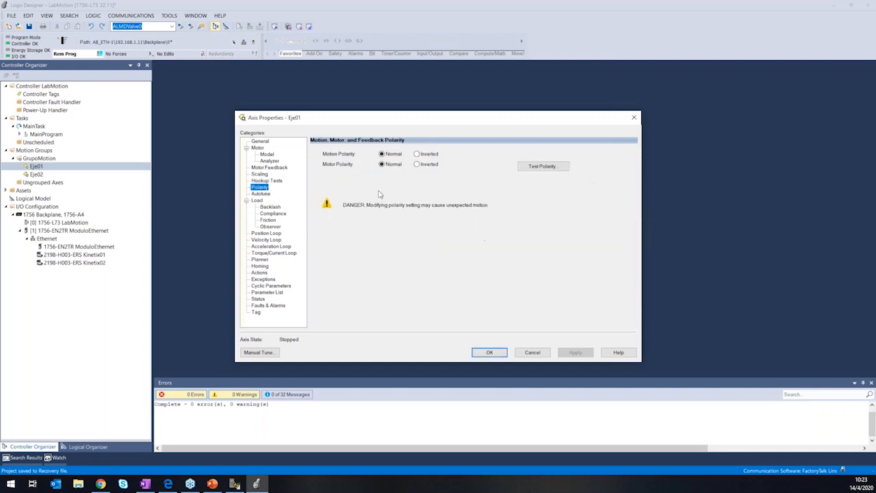
Examine Eje01's Autotune settings and look through the list of loop parameters tuned.
{"action": "left_click", "coordinate": [261, 195]}
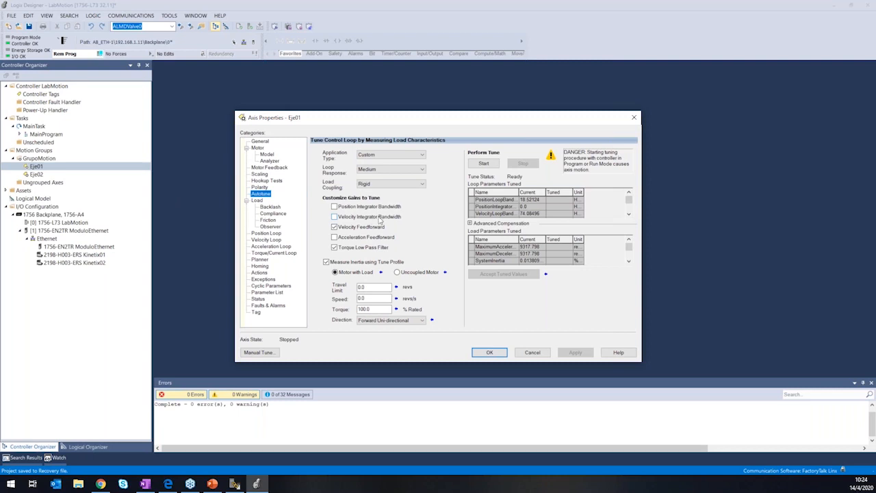
{"action": "left_click", "coordinate": [533, 200]}
{"action": "left_click", "coordinate": [629, 214]}
{"action": "left_click", "coordinate": [629, 214]}
{"action": "left_click", "coordinate": [629, 214]}
{"action": "left_click", "coordinate": [629, 215]}
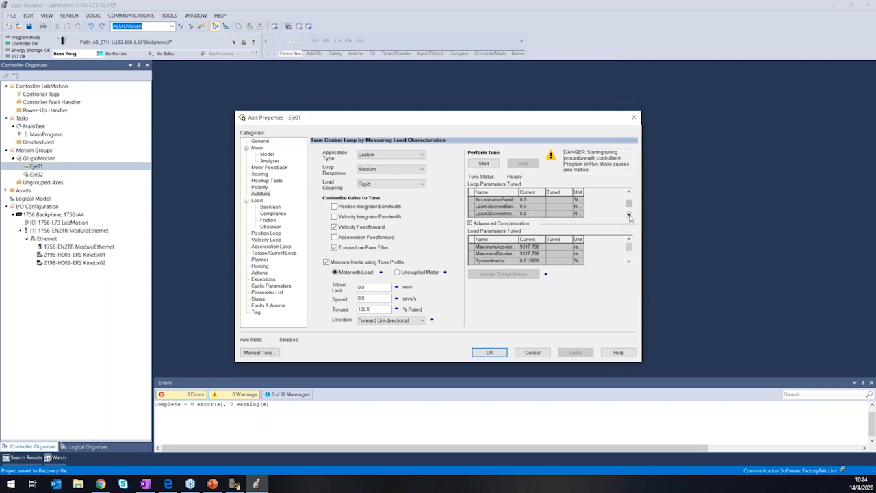
{"action": "left_click_drag", "start_coordinate": [629, 207], "coordinate": [630, 197]}
Review Eje01's motor model parameters and its motor device specification, including the catalog number.
{"action": "left_click", "coordinate": [266, 155]}
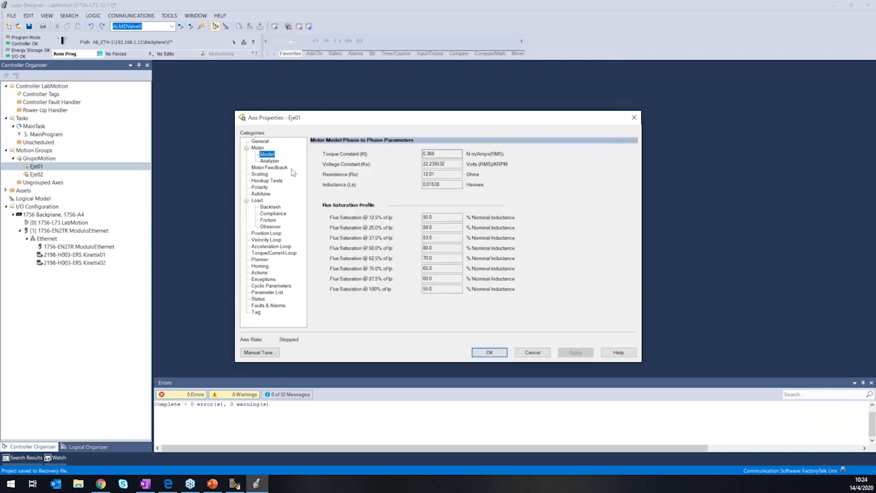
{"action": "left_click", "coordinate": [257, 147]}
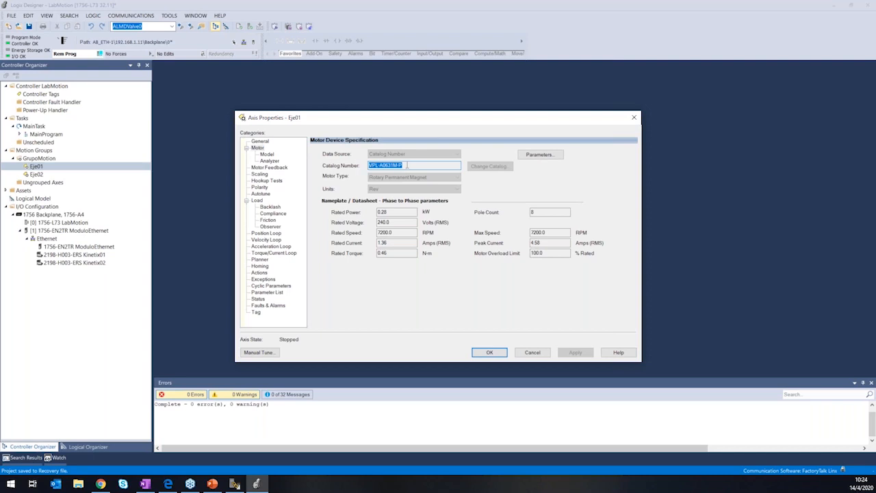
{"action": "left_click", "coordinate": [407, 165]}
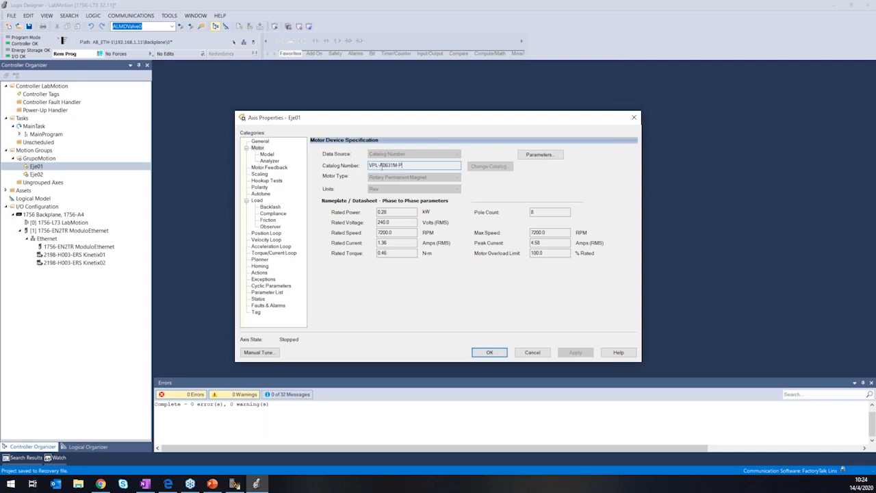
View the application types available for Eje01's Autotune, keeping the Custom type.
{"action": "left_click", "coordinate": [262, 195]}
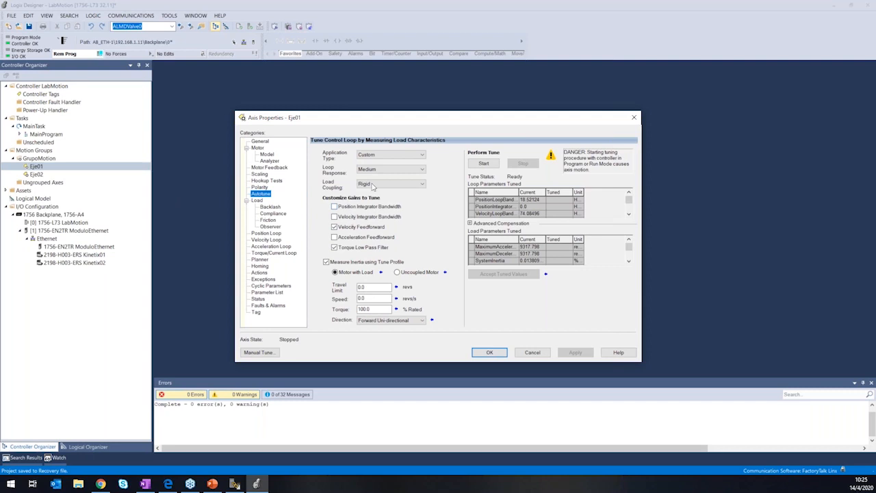
{"action": "left_click", "coordinate": [385, 156]}
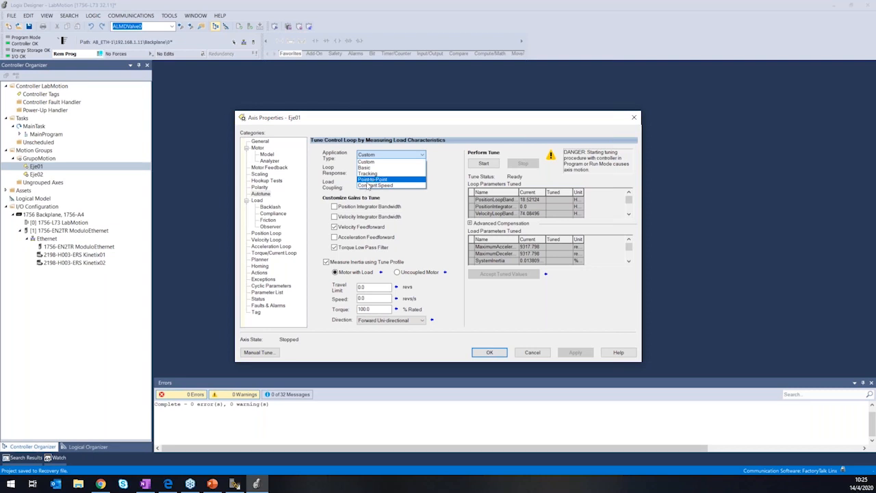
{"action": "left_click", "coordinate": [312, 222]}
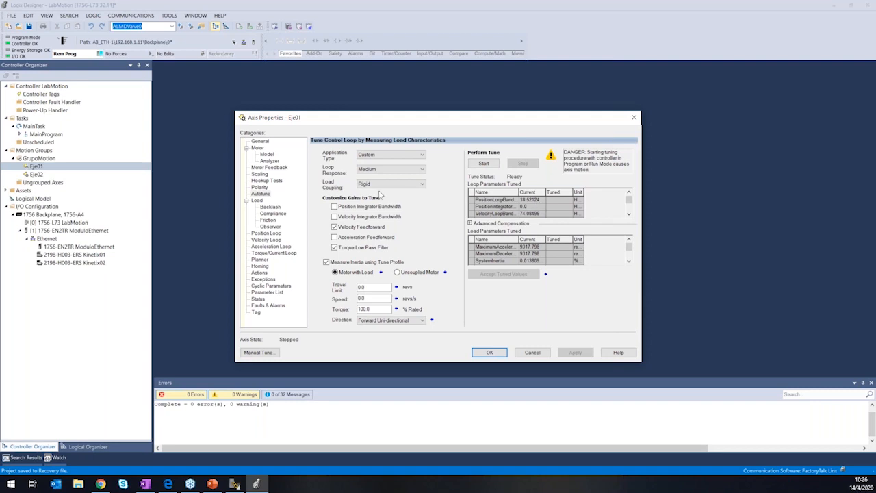
Examine Eje01's motor load characteristics, the available load coupling options, and the compliance compensation settings.
{"action": "left_click", "coordinate": [257, 201]}
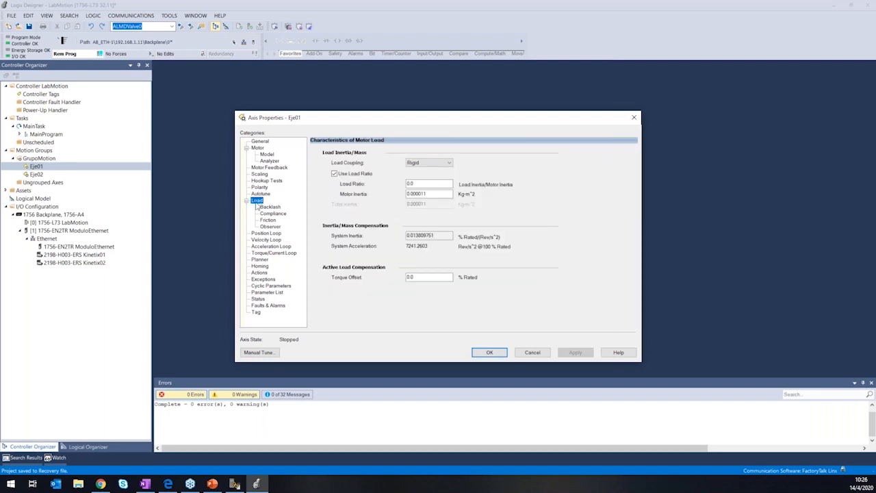
{"action": "left_click", "coordinate": [420, 163]}
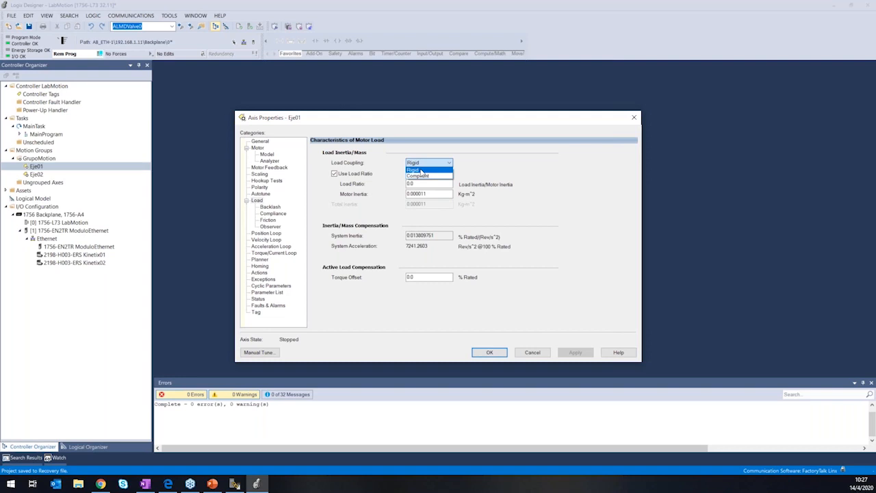
{"action": "left_click", "coordinate": [497, 168]}
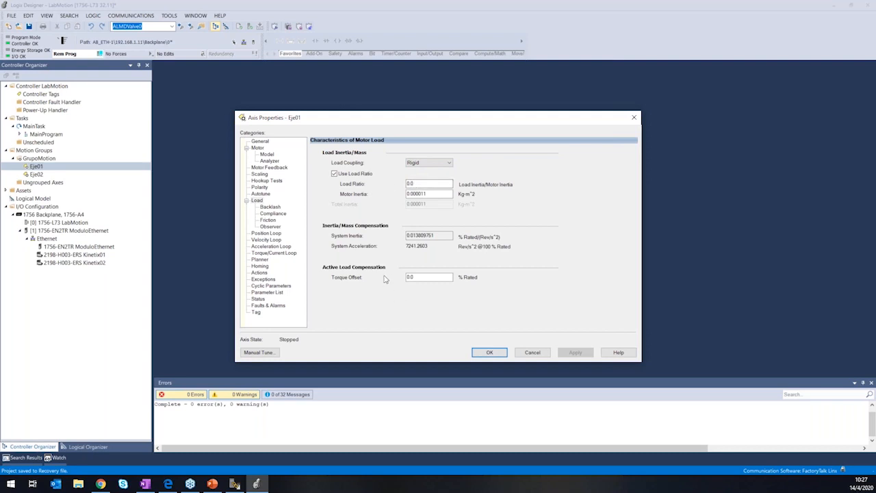
{"action": "left_click", "coordinate": [274, 214]}
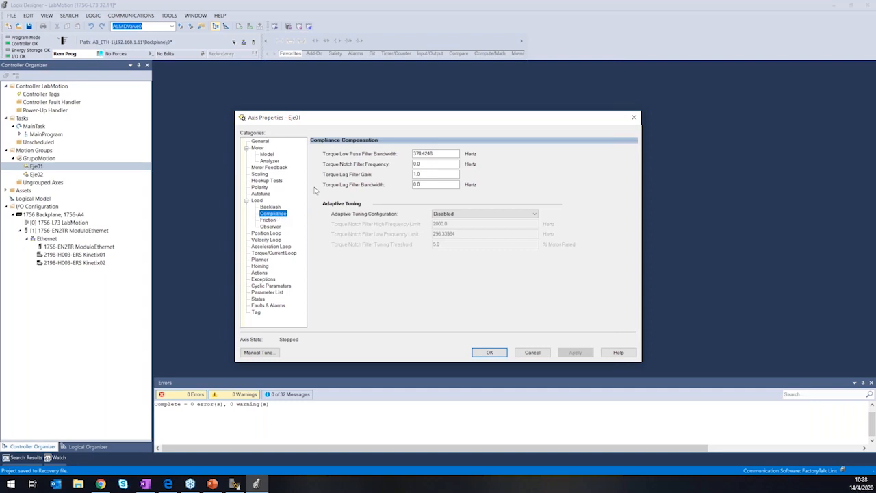
Set Eje01's adaptive tuning configuration to Tracking Notch in the compliance compensation settings.
{"action": "left_click", "coordinate": [509, 215]}
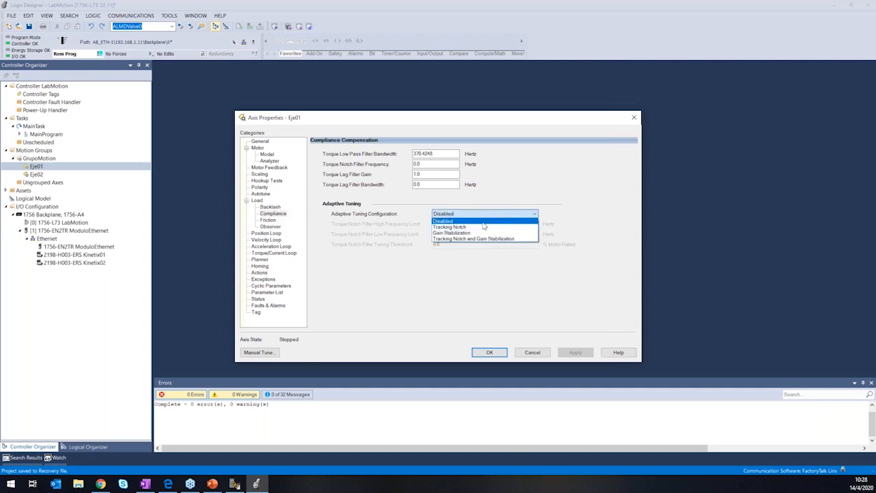
{"action": "left_click", "coordinate": [382, 207]}
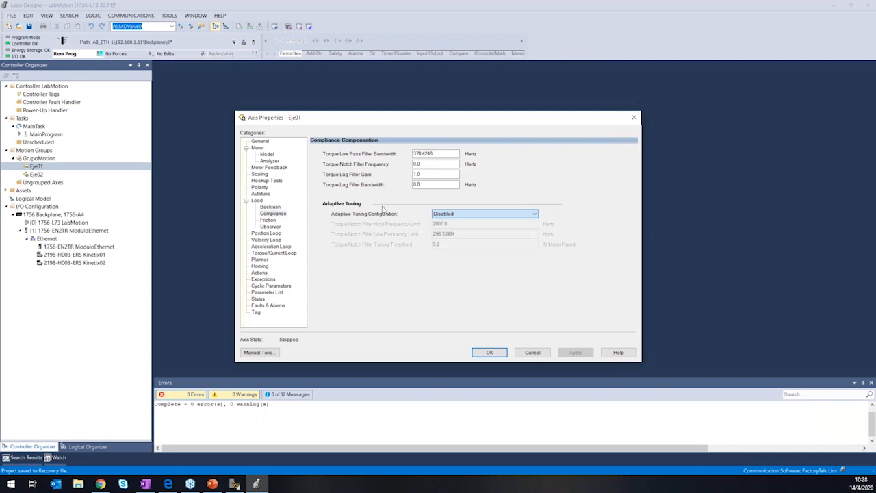
{"action": "left_click", "coordinate": [478, 215]}
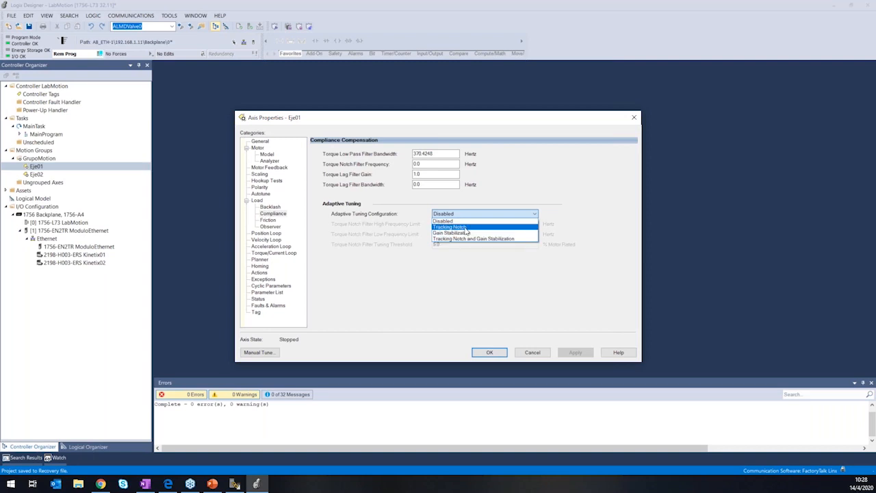
{"action": "left_click", "coordinate": [466, 228]}
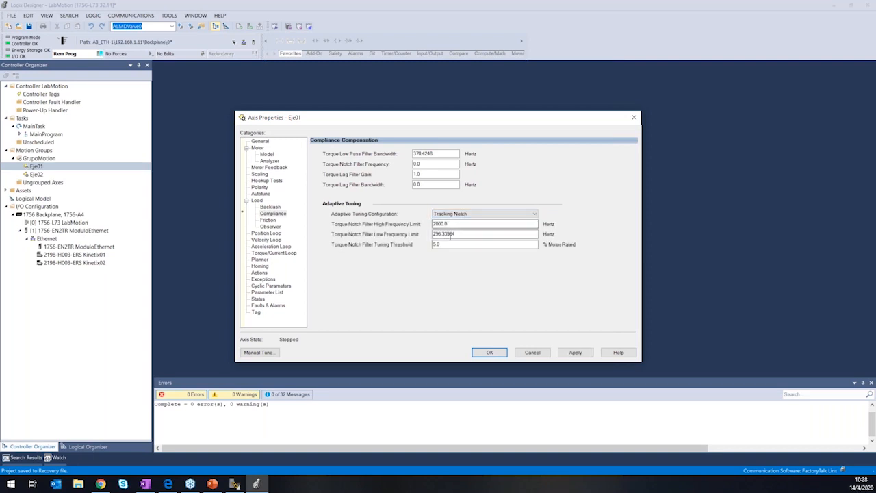
Configure Eje01's load observer as Load Observer with Velocity Estimate, applying the change and updating all dependent attributes.
{"action": "left_click", "coordinate": [271, 227]}
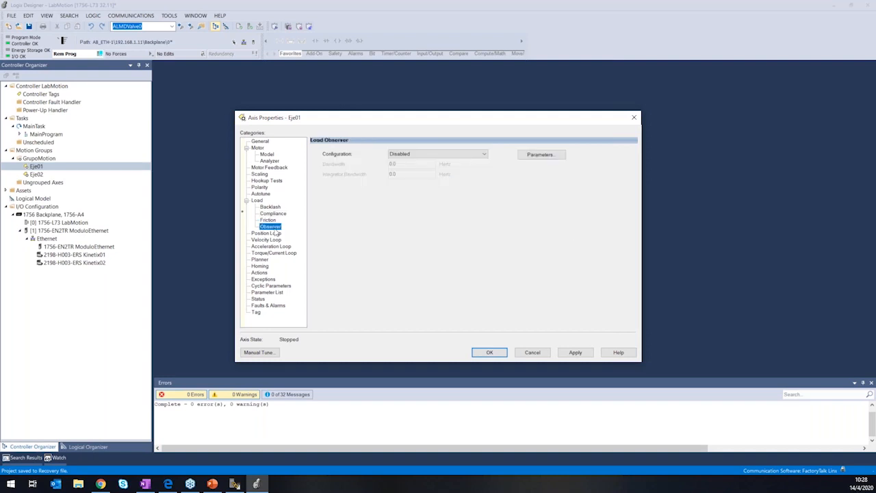
{"action": "left_click", "coordinate": [428, 154]}
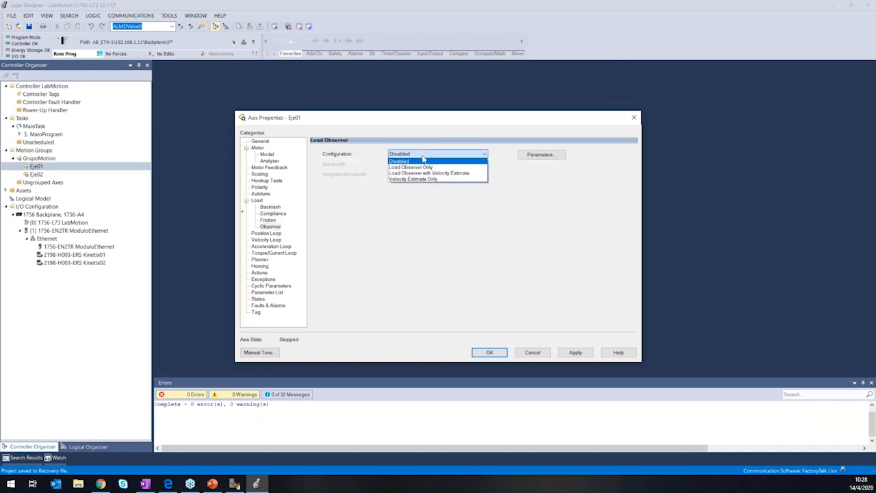
{"action": "left_click", "coordinate": [429, 173]}
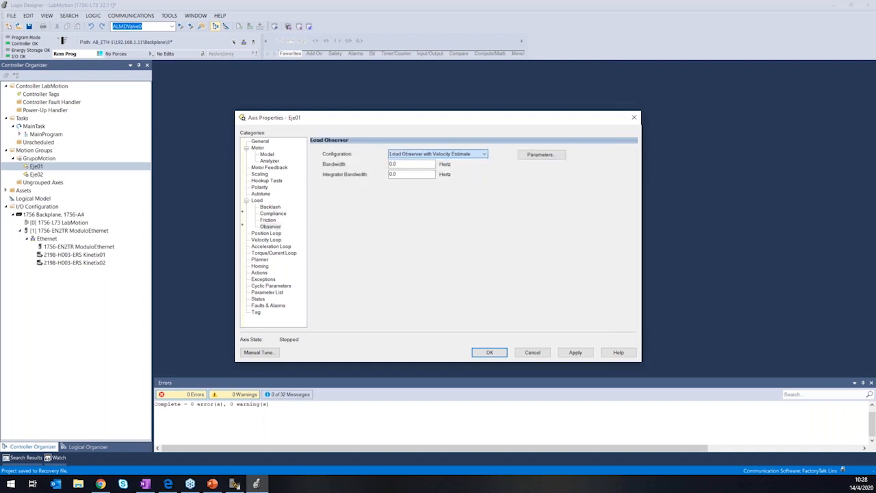
{"action": "left_click", "coordinate": [575, 352]}
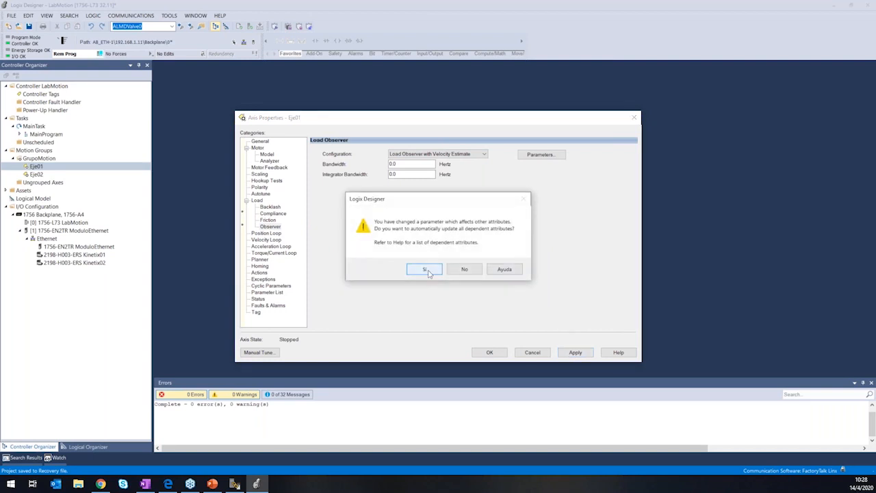
{"action": "left_click", "coordinate": [423, 269]}
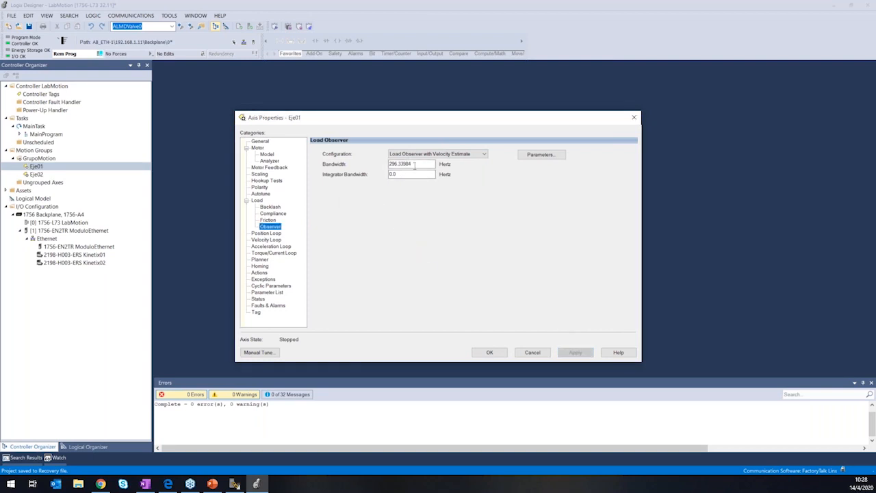
Compare Eje01's load observer bandwidths with its compliance compensation and Autotune settings.
{"action": "left_click", "coordinate": [402, 176]}
{"action": "left_click", "coordinate": [283, 213]}
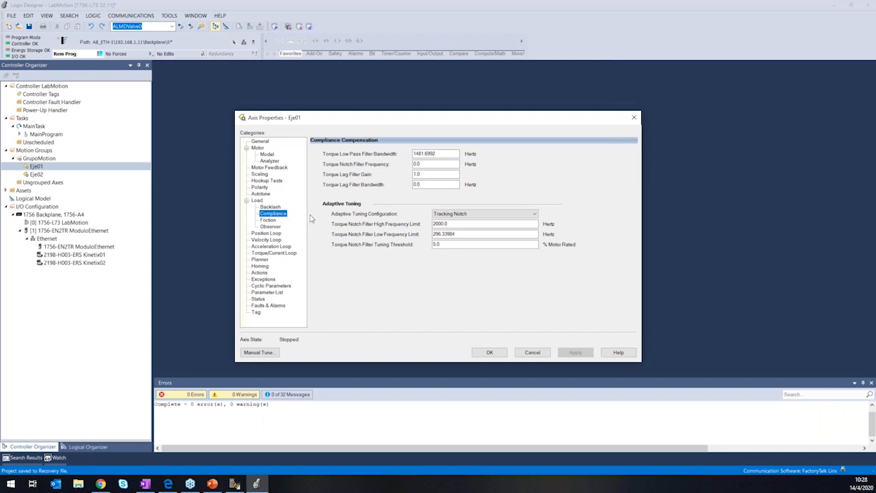
{"action": "left_click", "coordinate": [269, 194]}
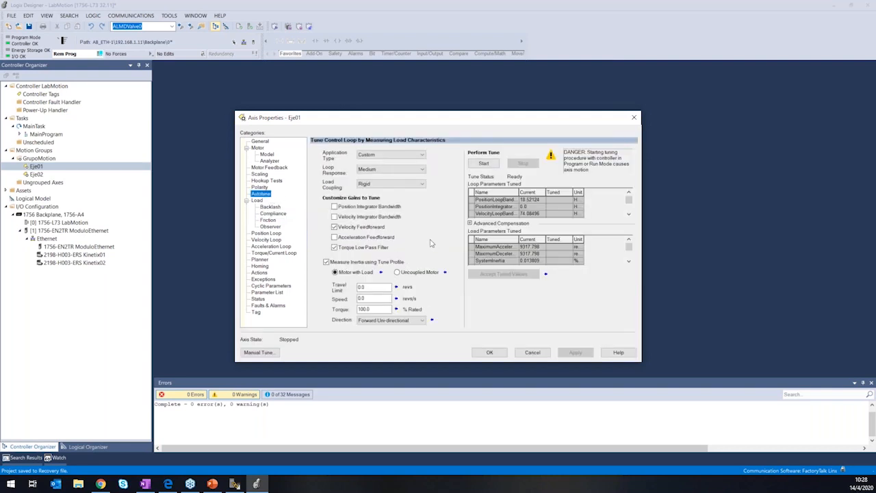
{"action": "left_click", "coordinate": [279, 215]}
{"action": "left_click", "coordinate": [279, 227]}
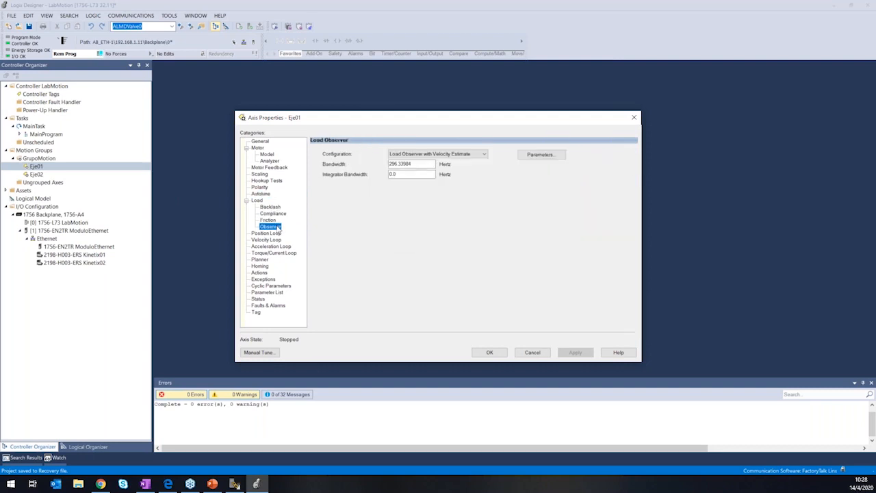
{"action": "left_click", "coordinate": [278, 214]}
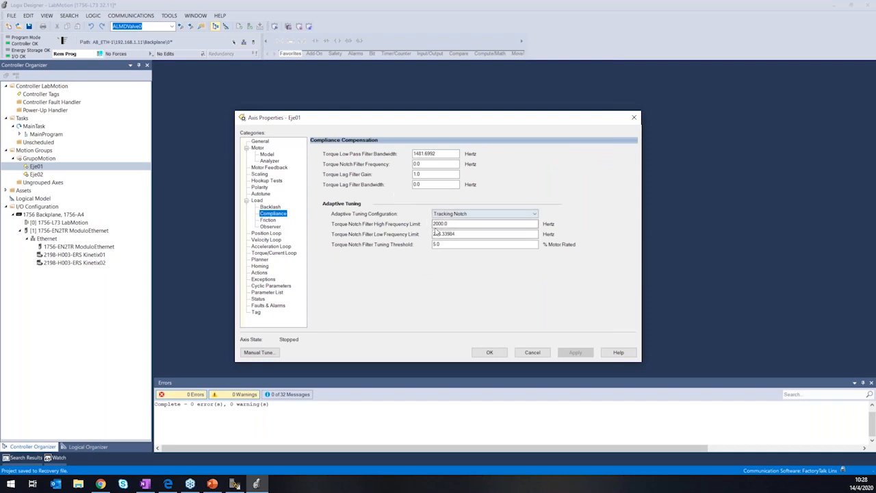
{"action": "left_click", "coordinate": [281, 228]}
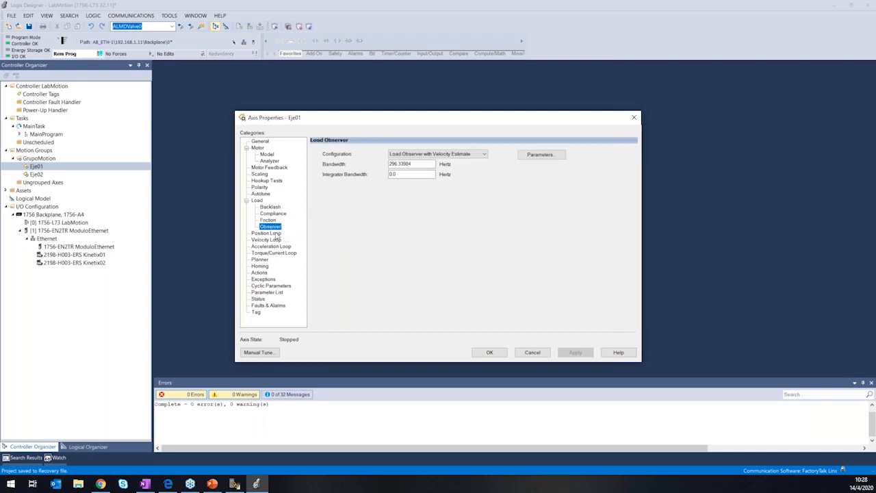
Review Eje01's position, velocity, acceleration and torque/current loop settings, along with its motion planner limits and homing configuration.
{"action": "left_click", "coordinate": [276, 234]}
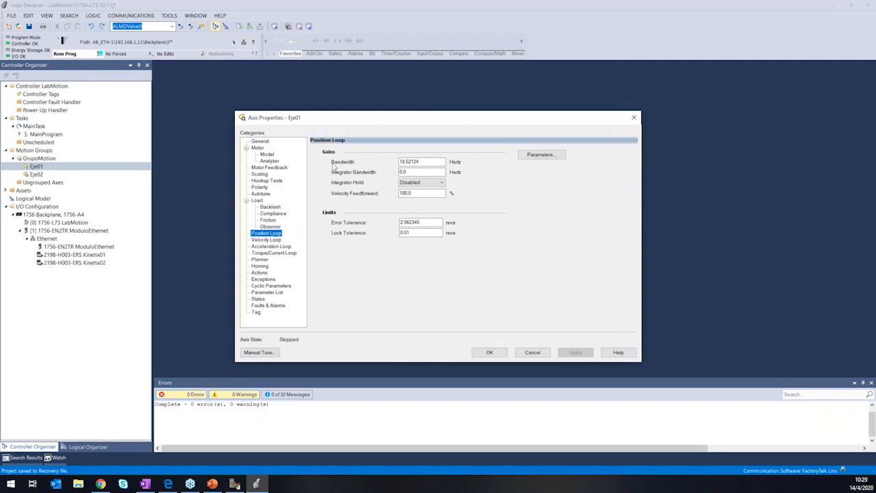
{"action": "left_click", "coordinate": [270, 240]}
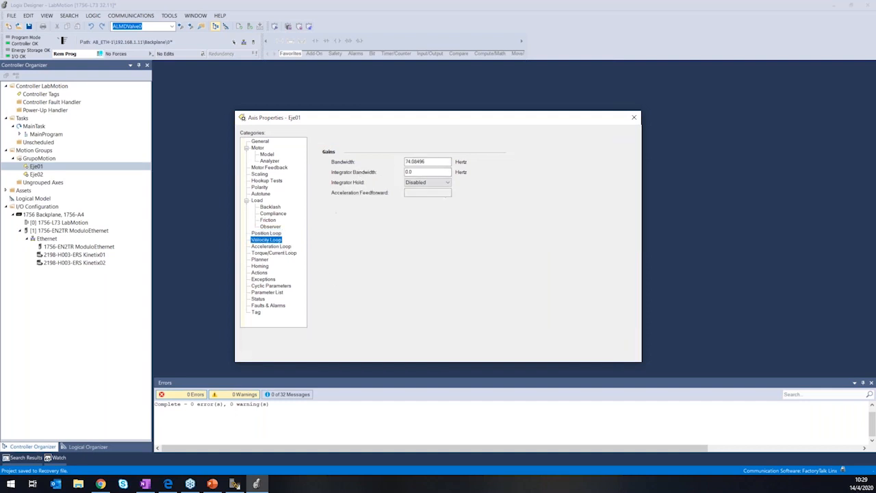
{"action": "left_click", "coordinate": [270, 247]}
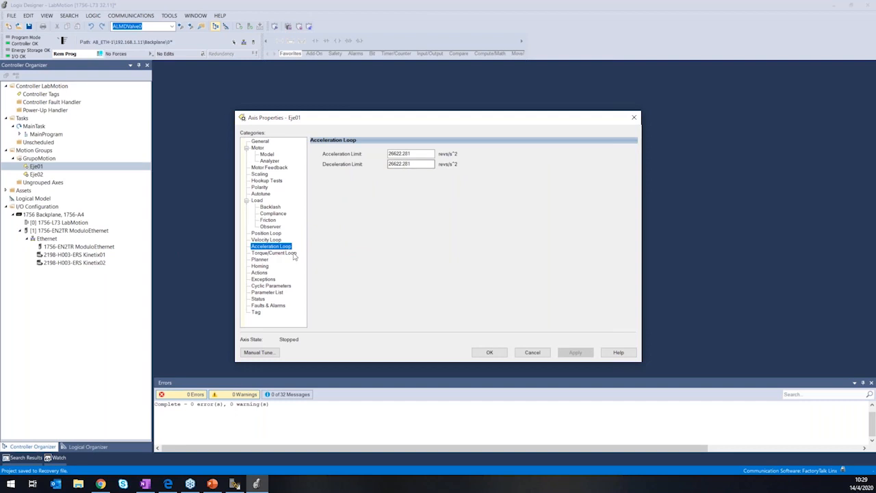
{"action": "left_click", "coordinate": [280, 254]}
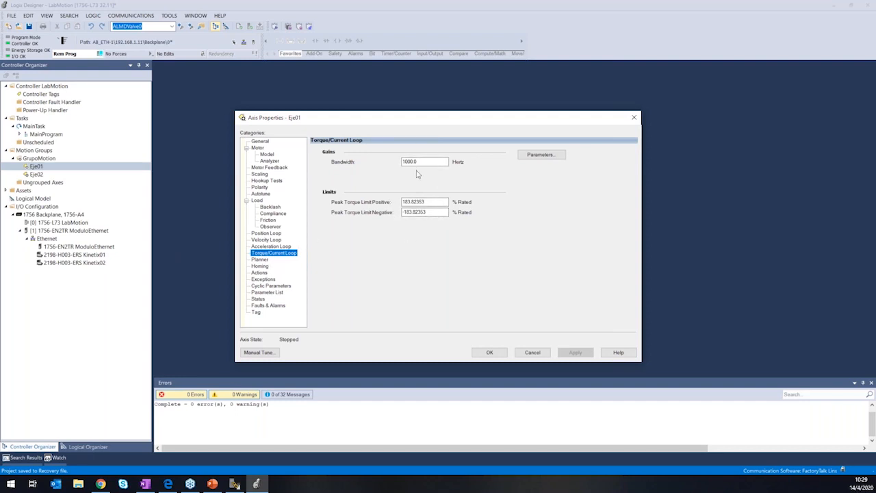
{"action": "left_click", "coordinate": [259, 259]}
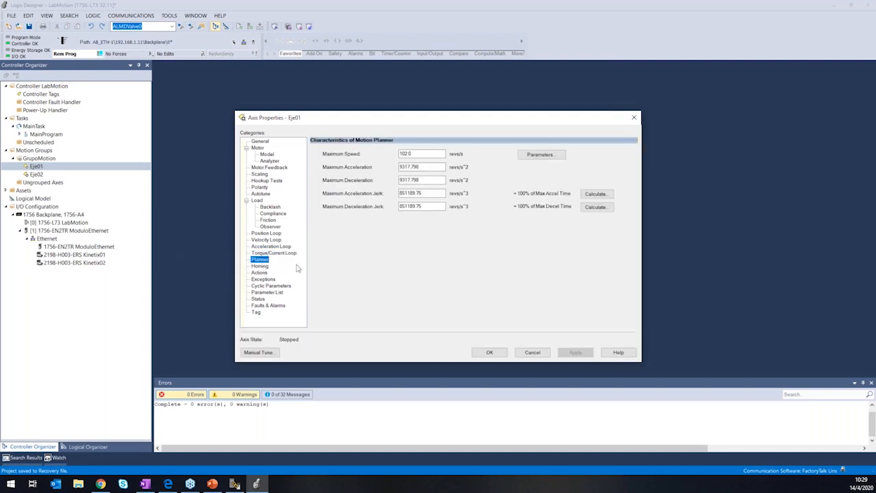
{"action": "left_click", "coordinate": [261, 266]}
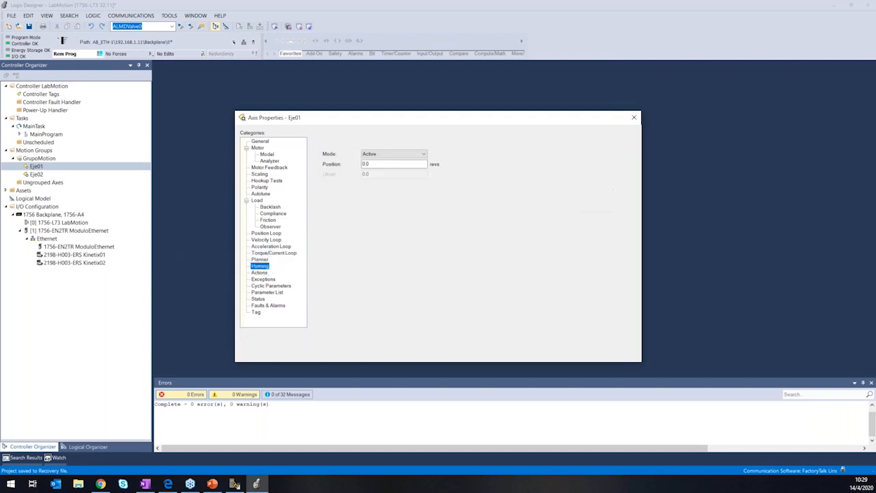
Examine Eje01's standard stopping and overload actions and the list of actions for exception conditions.
{"action": "left_click", "coordinate": [260, 273]}
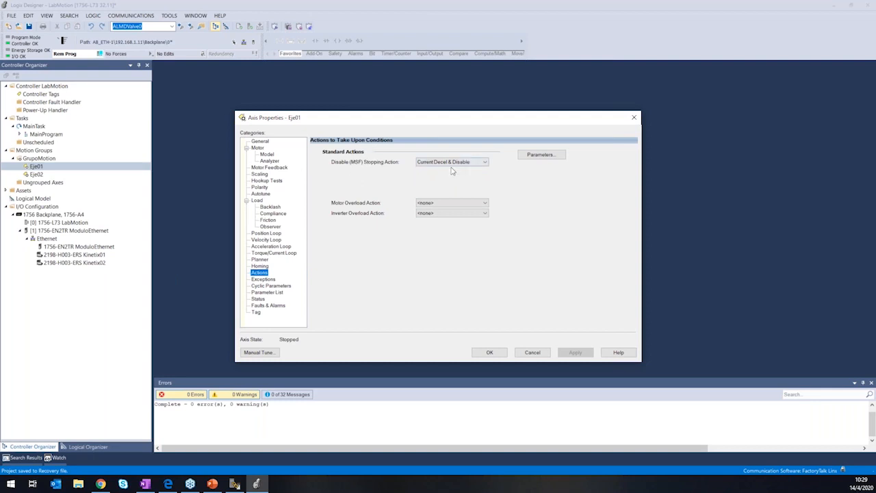
{"action": "left_click", "coordinate": [265, 280]}
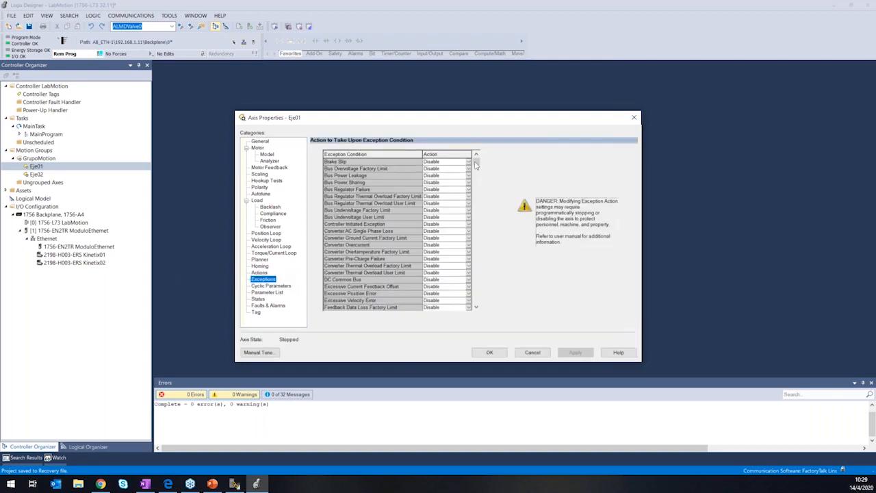
{"action": "mouse_move", "coordinate": [477, 166]}
{"action": "left_mouse_down"}
{"action": "mouse_move", "coordinate": [478, 307]}
{"action": "mouse_move", "coordinate": [477, 161]}
{"action": "left_mouse_up"}
{"action": "left_click", "coordinate": [470, 178]}
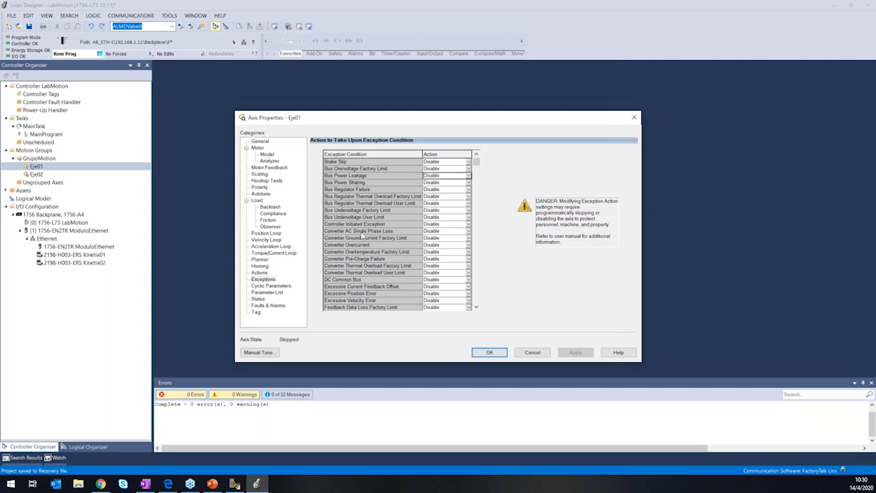
Review Eje01's motion axis parameter list, motion status, and faults and alarms log, closing the axis properties.
{"action": "left_click", "coordinate": [274, 293]}
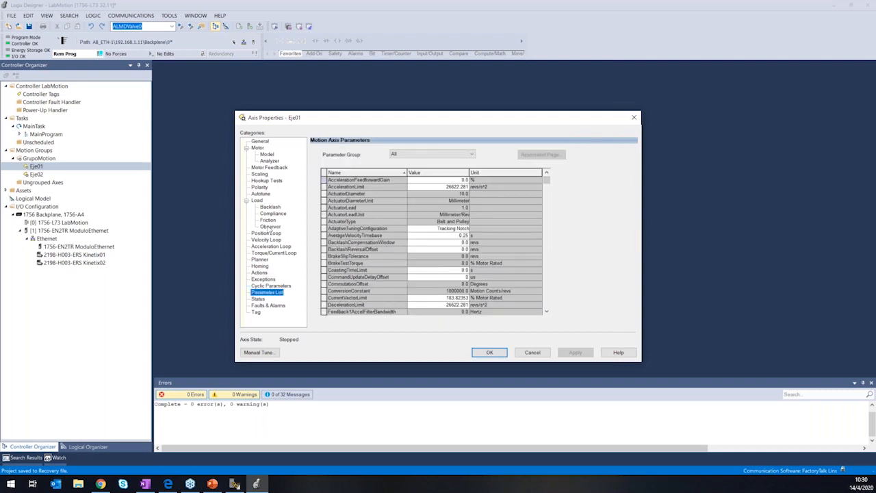
{"action": "mouse_move", "coordinate": [546, 180]}
{"action": "left_mouse_down"}
{"action": "mouse_move", "coordinate": [547, 308]}
{"action": "mouse_move", "coordinate": [547, 181]}
{"action": "left_mouse_up"}
{"action": "left_click", "coordinate": [258, 300]}
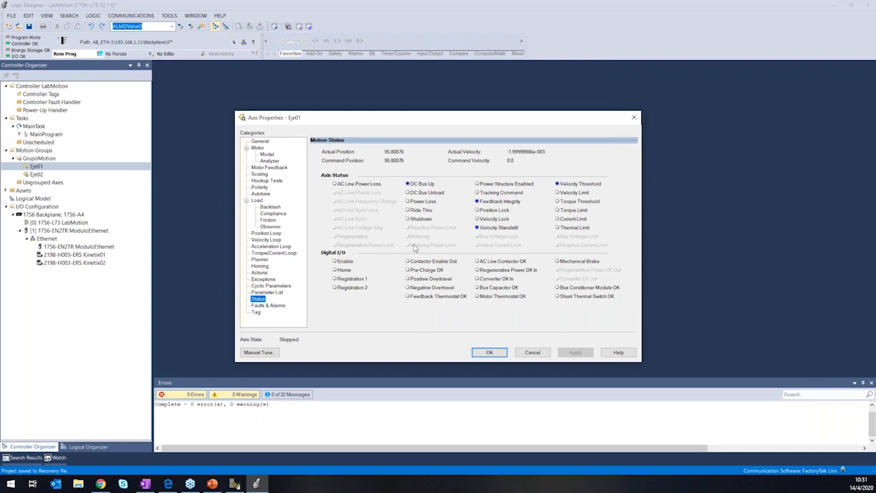
{"action": "left_click", "coordinate": [277, 306]}
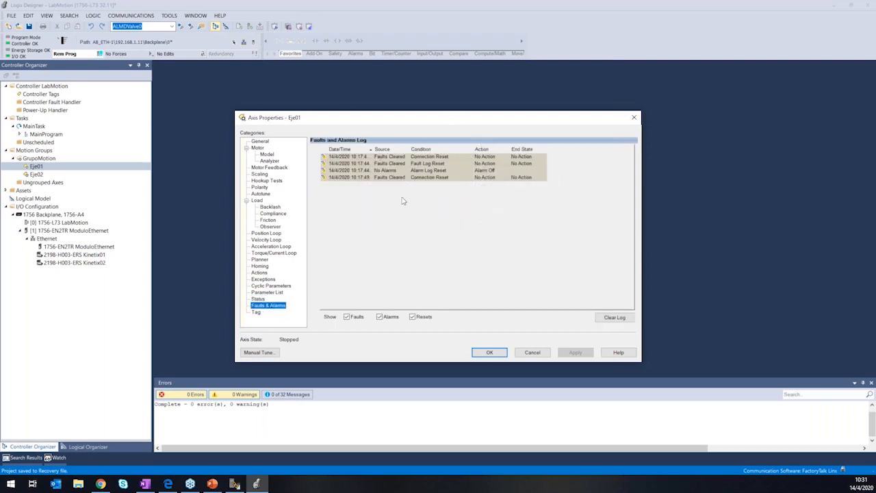
{"action": "left_click", "coordinate": [491, 353]}
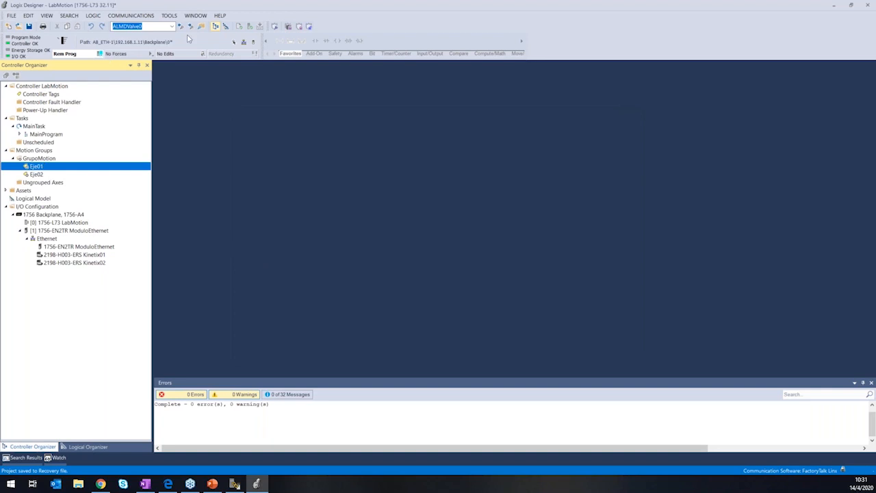
Reopen Eje01's properties to check the Autotune settings, and close them.
{"action": "double_click", "coordinate": [38, 168]}
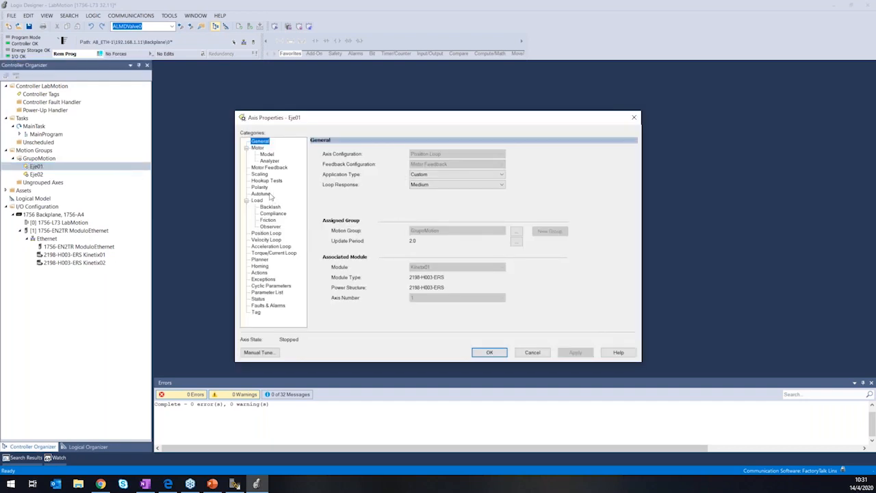
{"action": "left_click", "coordinate": [267, 194]}
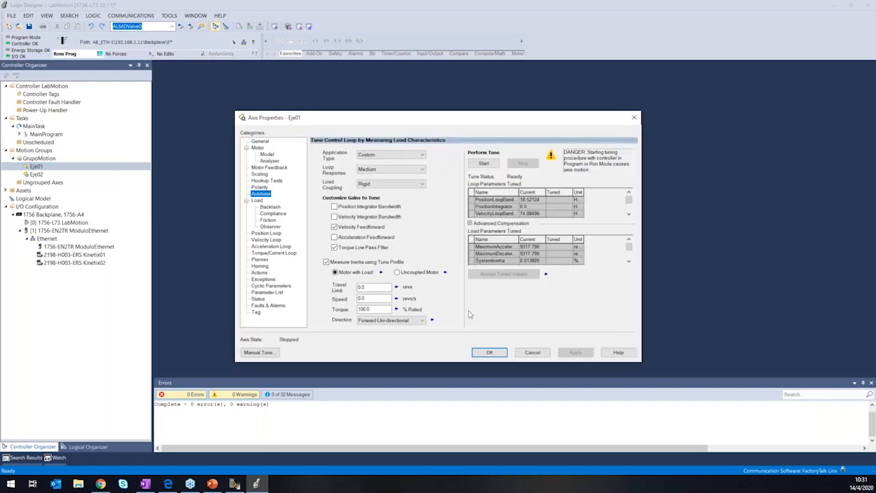
{"action": "left_click", "coordinate": [489, 351]}
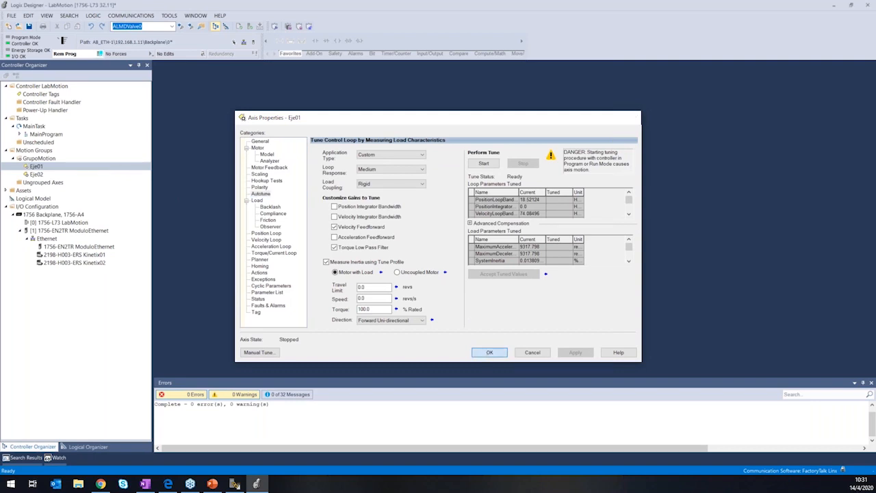
{"action": "right_click", "coordinate": [39, 168]}
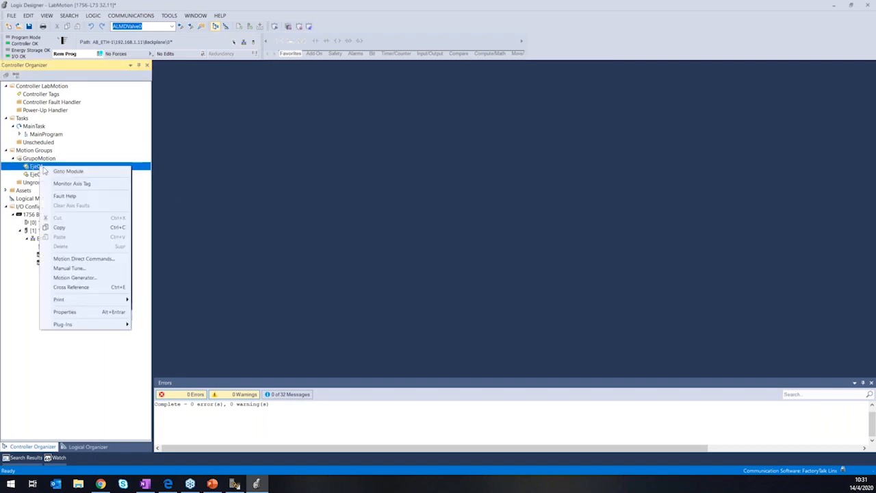
{"action": "left_click", "coordinate": [107, 280]}
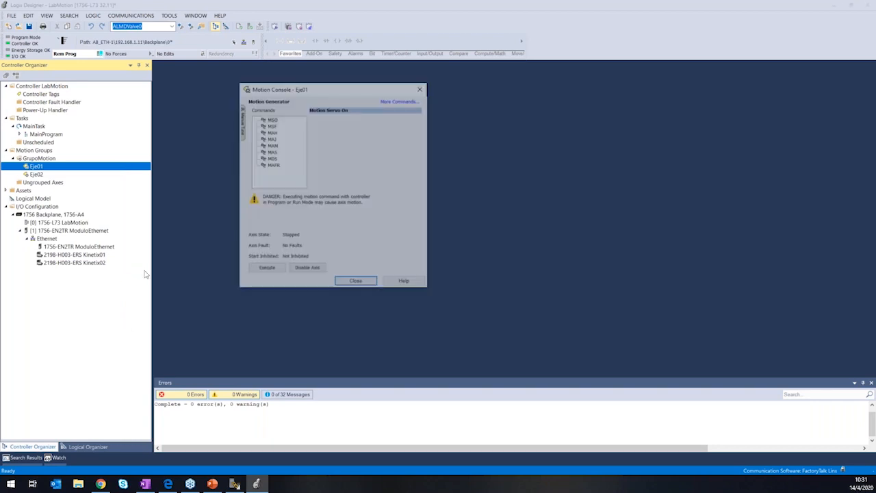
{"action": "left_click", "coordinate": [419, 86]}
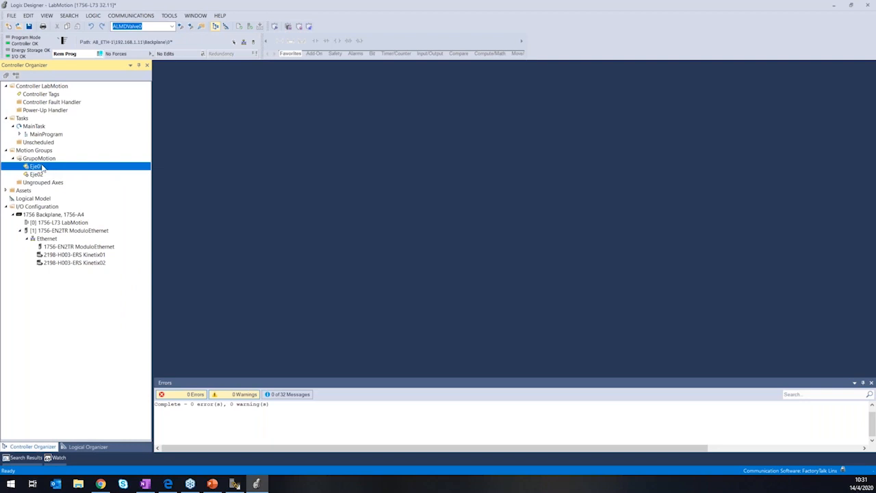
Open the Motion Generator for Eje01 and execute the Motion Servo On (MSO) command.
{"action": "right_click", "coordinate": [39, 171]}
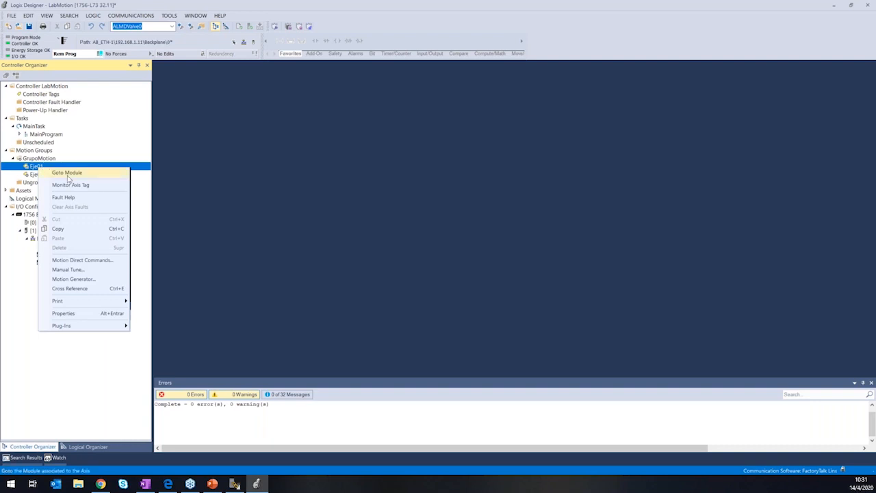
{"action": "left_click", "coordinate": [83, 283]}
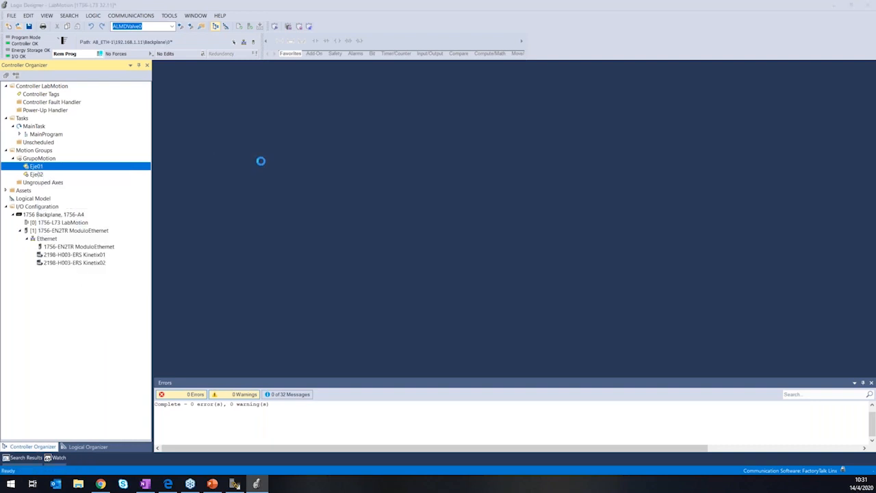
{"action": "left_click_drag", "start_coordinate": [302, 89], "coordinate": [79, 136]}
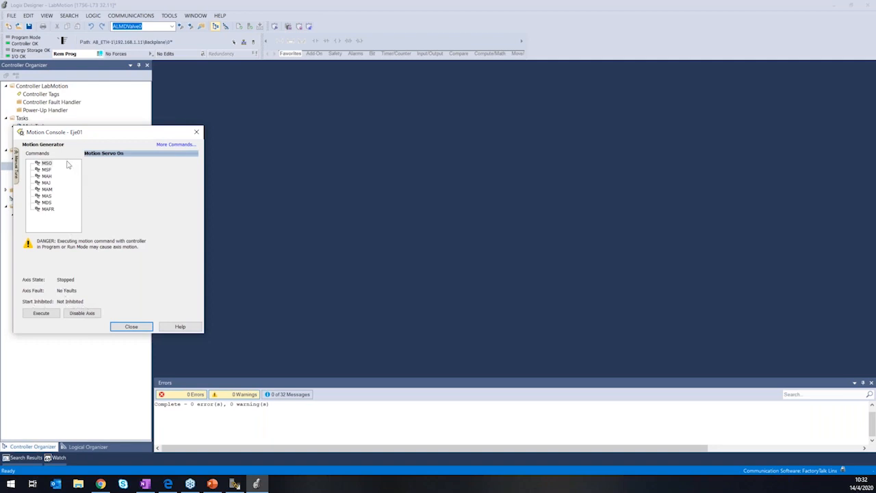
{"action": "left_click", "coordinate": [46, 164]}
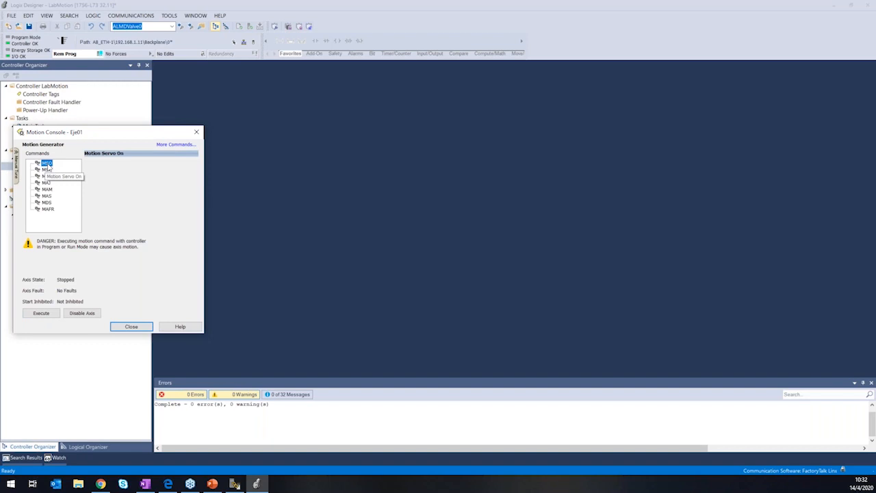
{"action": "left_click", "coordinate": [47, 313]}
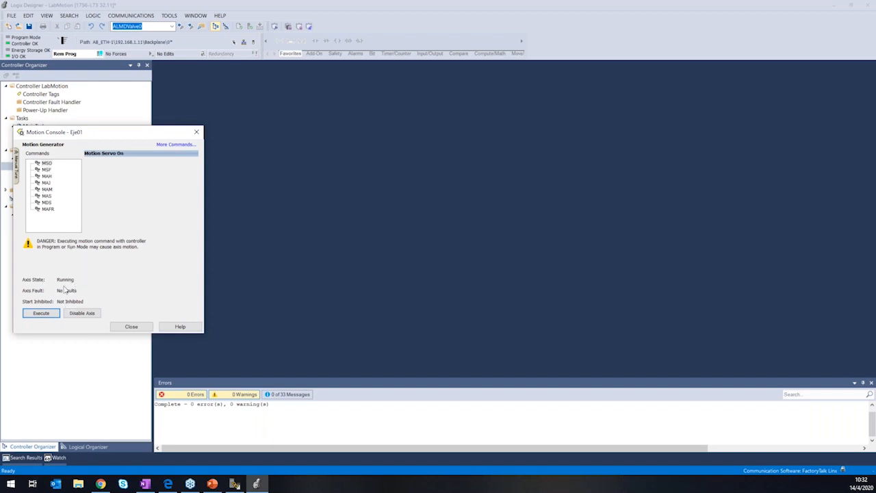
Check the Motion Axis Jog (MAJ) operands for Eje01 and close the motion console.
{"action": "left_click", "coordinate": [46, 183]}
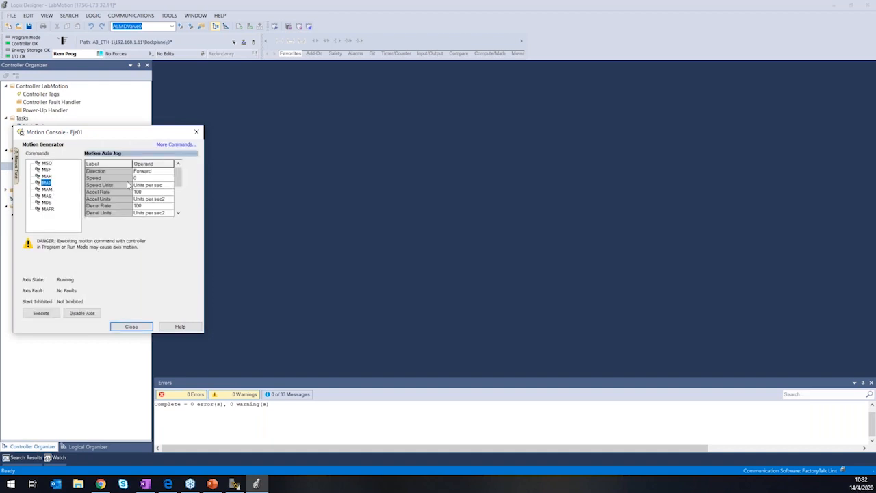
{"action": "left_click", "coordinate": [140, 178]}
{"action": "left_click", "coordinate": [135, 327]}
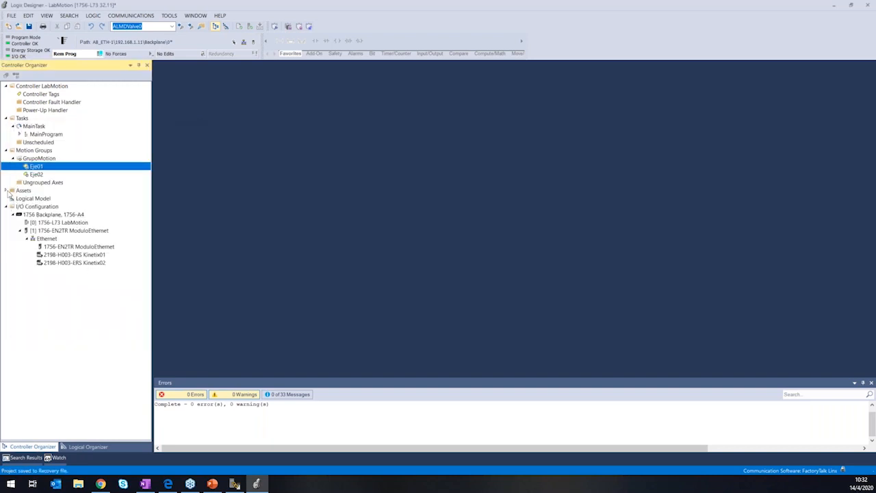
Create a new trend under Assets named TrendMotion with a sample period of 50 milliseconds.
{"action": "left_click", "coordinate": [7, 191]}
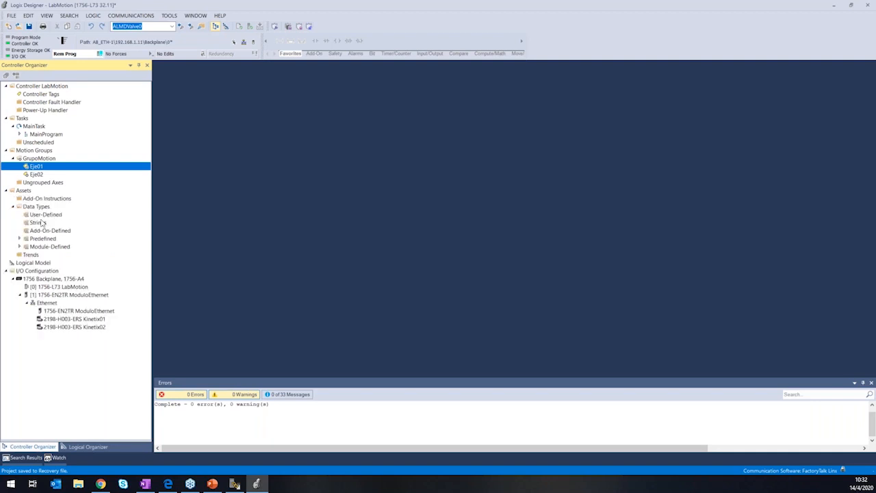
{"action": "right_click", "coordinate": [31, 254]}
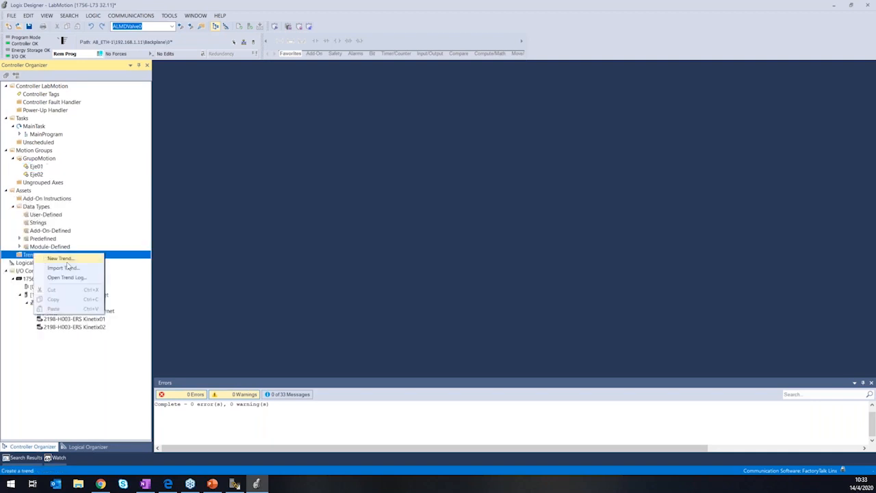
{"action": "left_click", "coordinate": [61, 259]}
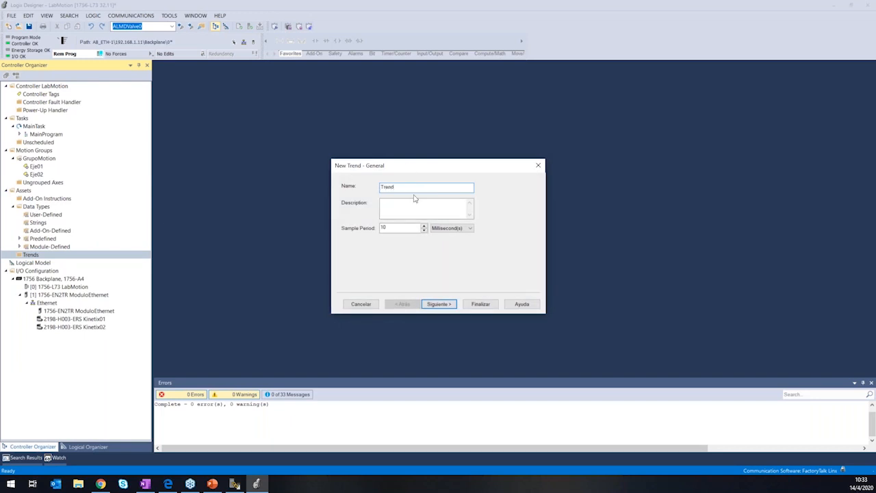
{"action": "type", "text": "TrendMotion"}
{"action": "left_click", "coordinate": [401, 189]}
{"action": "key", "text": "BackSpace"}
{"action": "type", "text": "on"}
{"action": "double_click", "coordinate": [384, 228]}
{"action": "type", "text": "5"}
{"action": "left_click", "coordinate": [437, 304]}
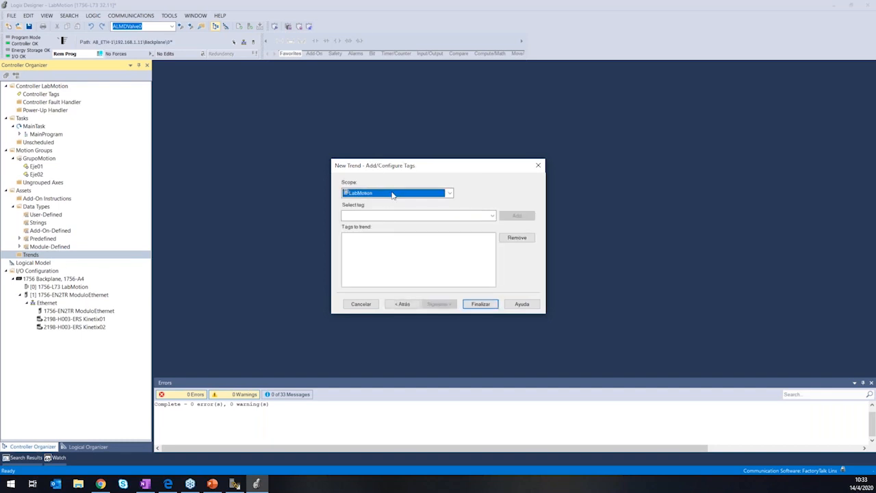
Add the Eje01.ActualPosition and Eje01.ActualVelocity tags to the new trend and finish creating it.
{"action": "left_click", "coordinate": [492, 215]}
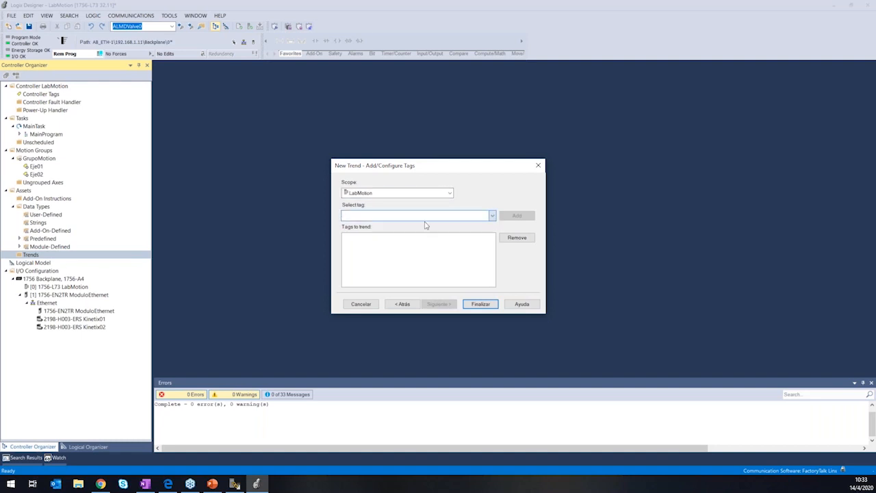
{"action": "left_click", "coordinate": [359, 244]}
{"action": "left_click", "coordinate": [351, 244]}
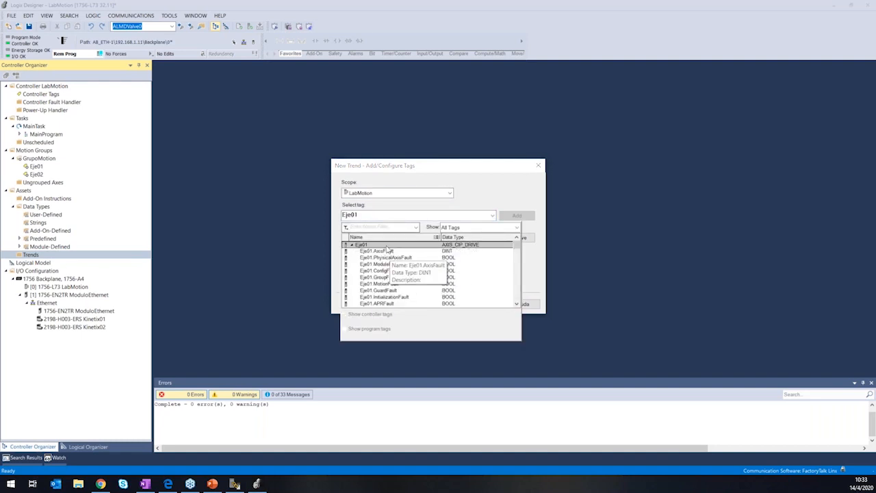
{"action": "type", "text": "."}
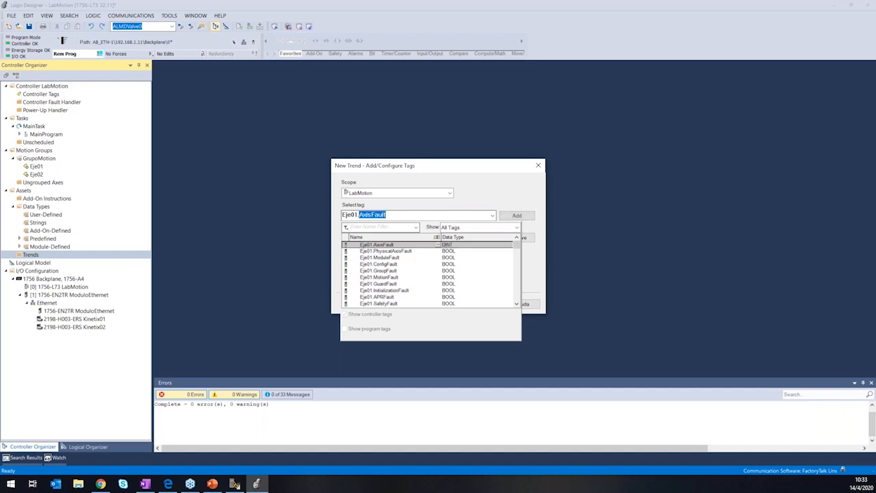
{"action": "type", "text": "ActualPosition"}
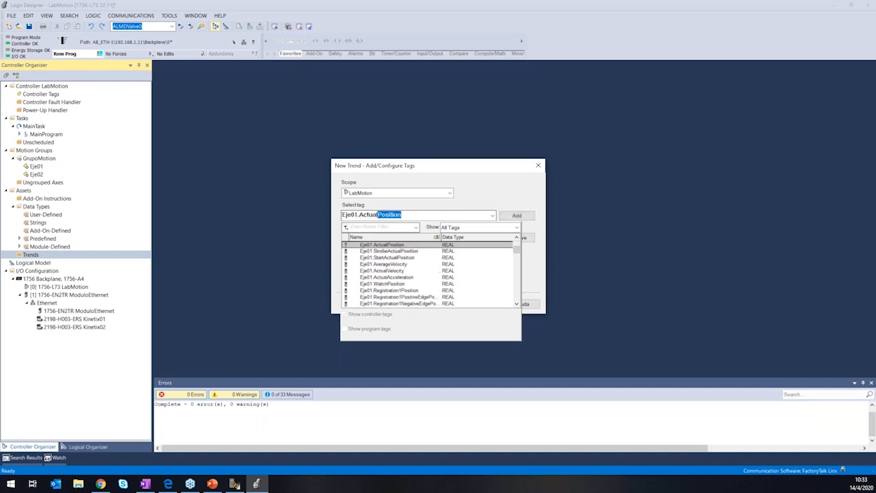
{"action": "left_click", "coordinate": [518, 216]}
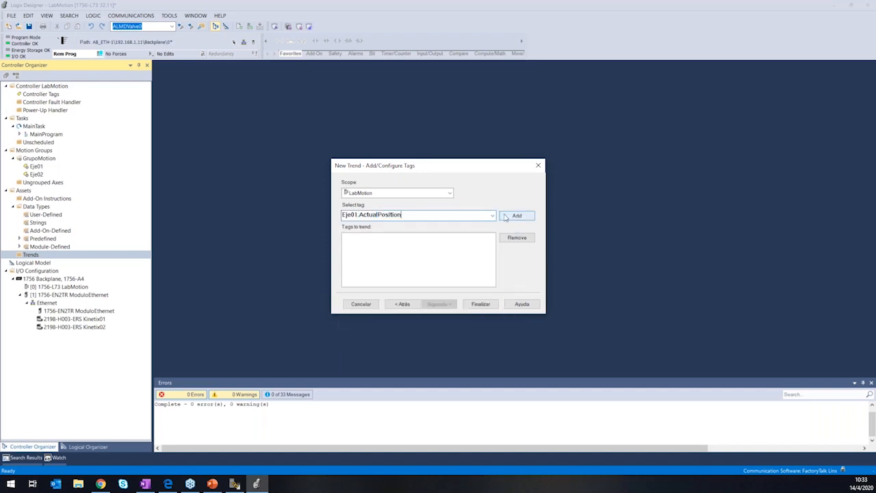
{"action": "left_click_drag", "start_coordinate": [399, 214], "coordinate": [380, 214]}
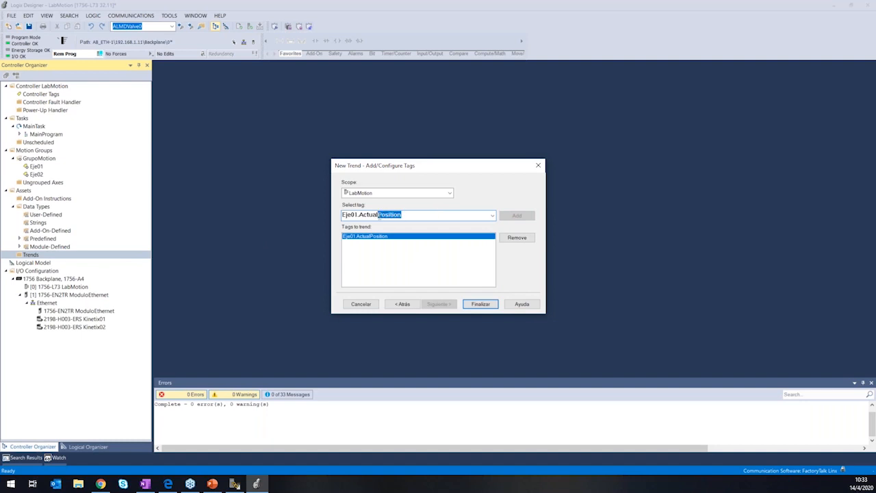
{"action": "type", "text": "Velocity"}
{"action": "left_click", "coordinate": [519, 217]}
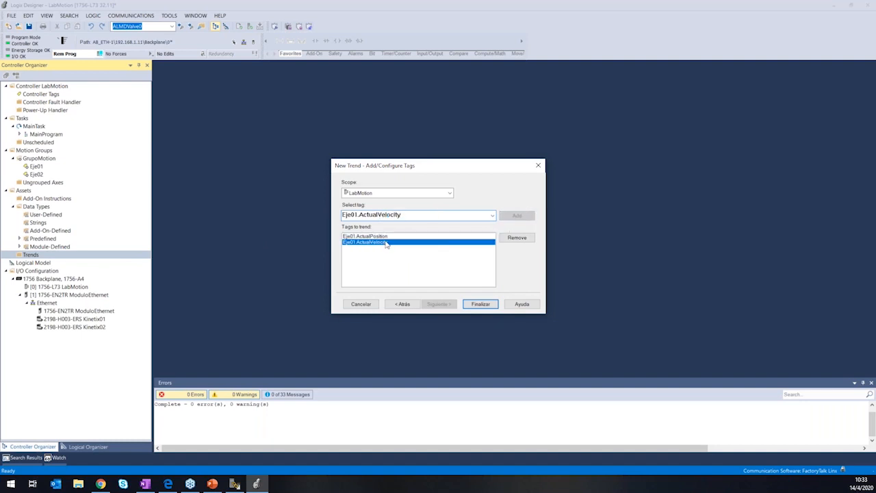
{"action": "left_click", "coordinate": [470, 304]}
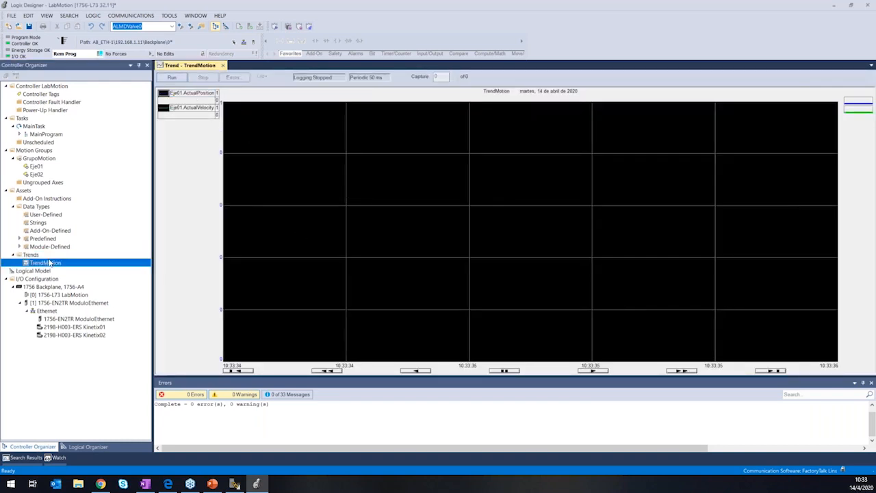
Open TrendMotion's properties and set the pen width of both Eje01.ActualPosition and Eje01.ActualVelocity to 3.
{"action": "left_click", "coordinate": [48, 263]}
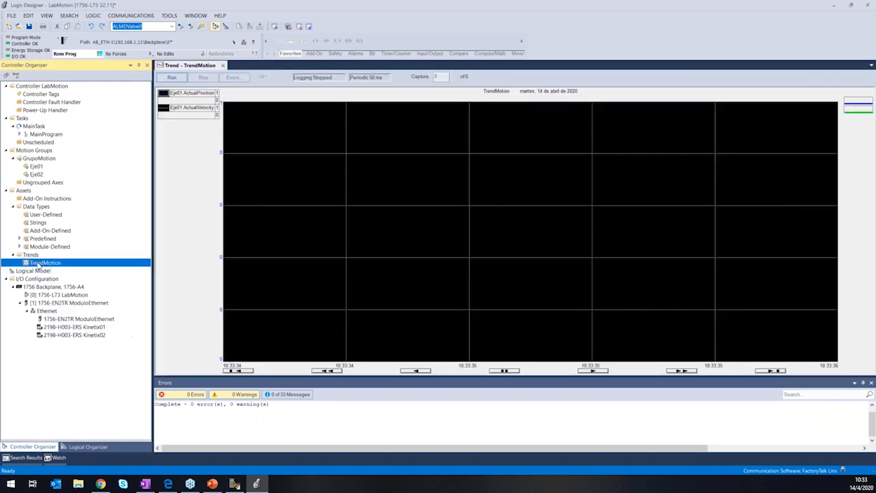
{"action": "right_click", "coordinate": [71, 263]}
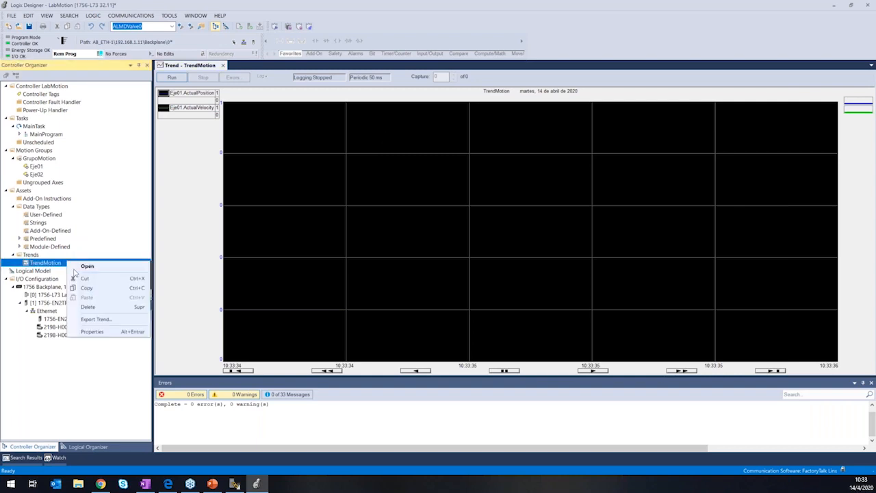
{"action": "left_click", "coordinate": [92, 332]}
{"action": "left_click_drag", "start_coordinate": [280, 100], "coordinate": [435, 133]}
{"action": "left_click", "coordinate": [367, 143]}
{"action": "left_click", "coordinate": [344, 144]}
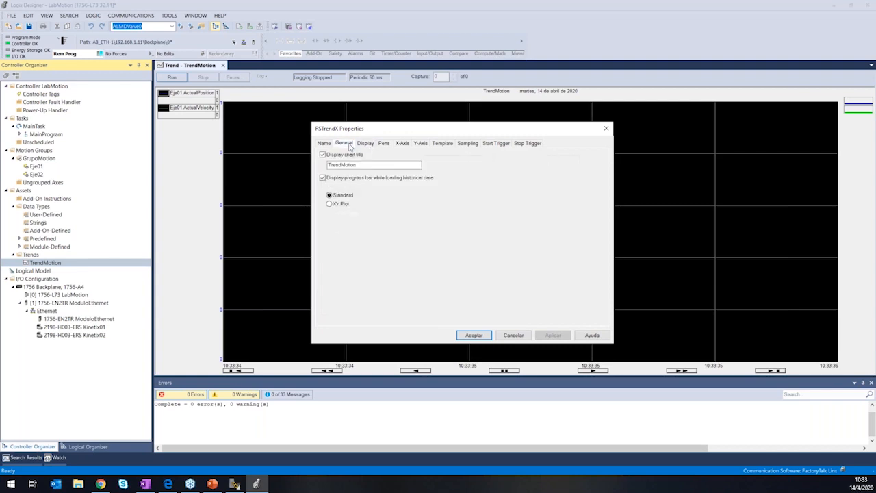
{"action": "left_click", "coordinate": [384, 144]}
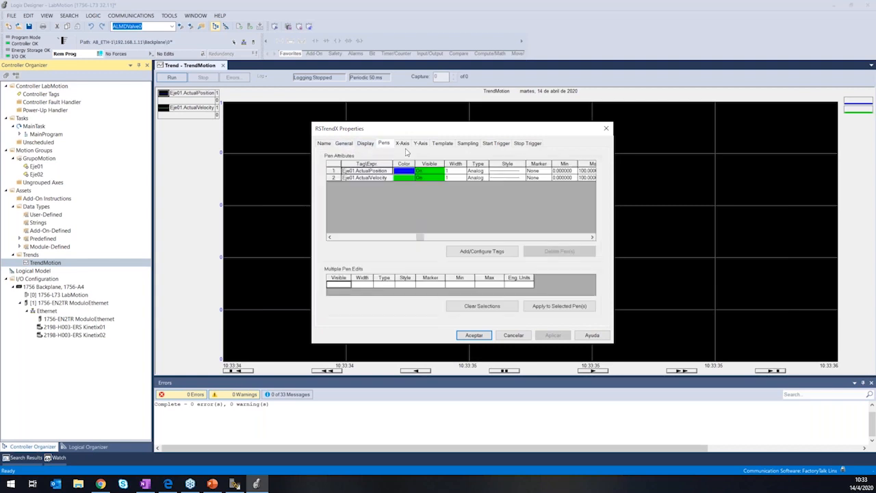
{"action": "left_click", "coordinate": [456, 171]}
{"action": "left_click", "coordinate": [463, 171]}
{"action": "left_click", "coordinate": [448, 188]}
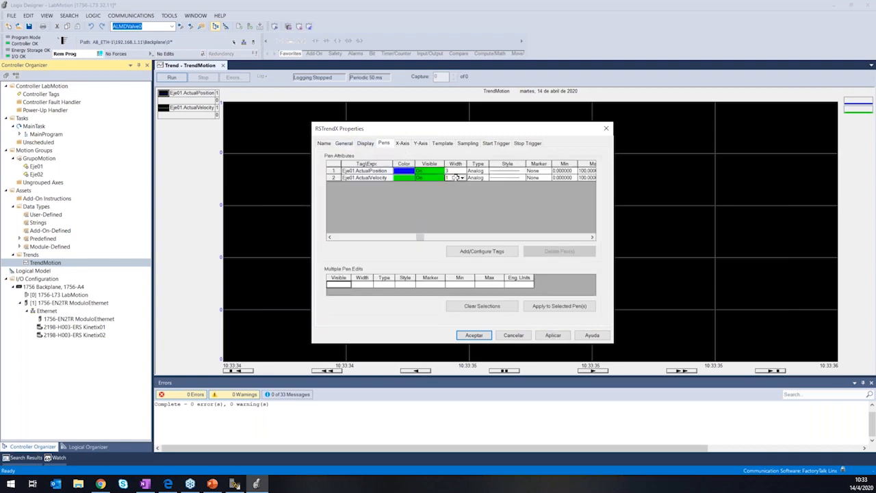
{"action": "left_click", "coordinate": [456, 177]}
{"action": "left_click", "coordinate": [462, 177]}
{"action": "left_click", "coordinate": [452, 197]}
Set the ActualPosition pen's maximum to 300 and the ActualVelocity pen's minimum to -100.
{"action": "left_click_drag", "start_coordinate": [421, 237], "coordinate": [460, 237]}
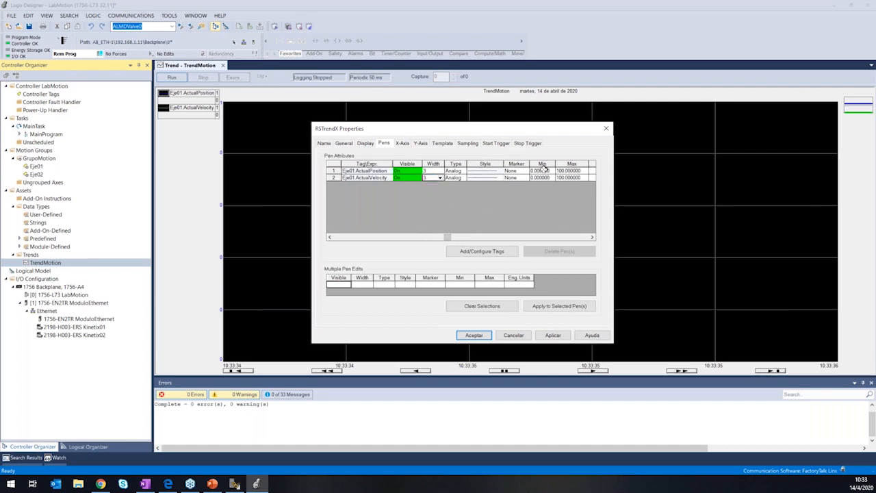
{"action": "left_click", "coordinate": [543, 169]}
{"action": "key", "text": "Tab"}
{"action": "type", "text": "3"}
{"action": "left_click", "coordinate": [541, 177]}
{"action": "type", "text": "-1"}
{"action": "left_click", "coordinate": [560, 176]}
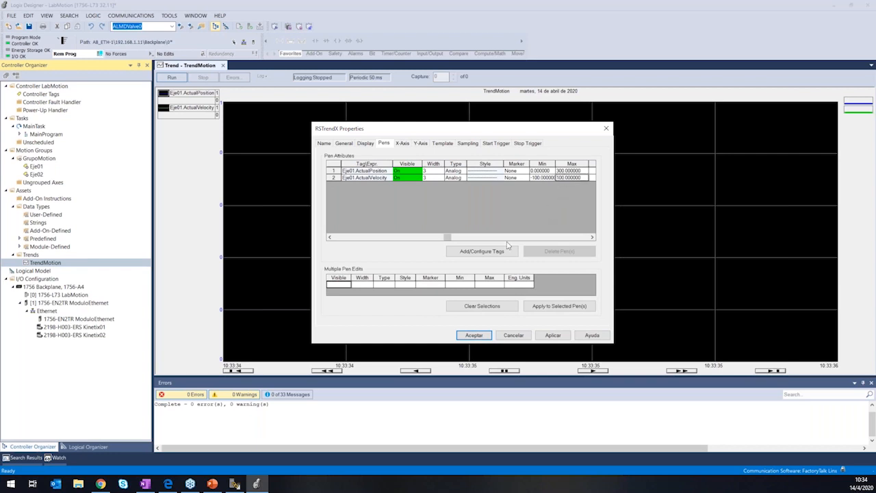
Set the trend's time span to 12 seconds and its Y-axis to preset limits with isolated graphing and 4 decimal places.
{"action": "left_click", "coordinate": [404, 144]}
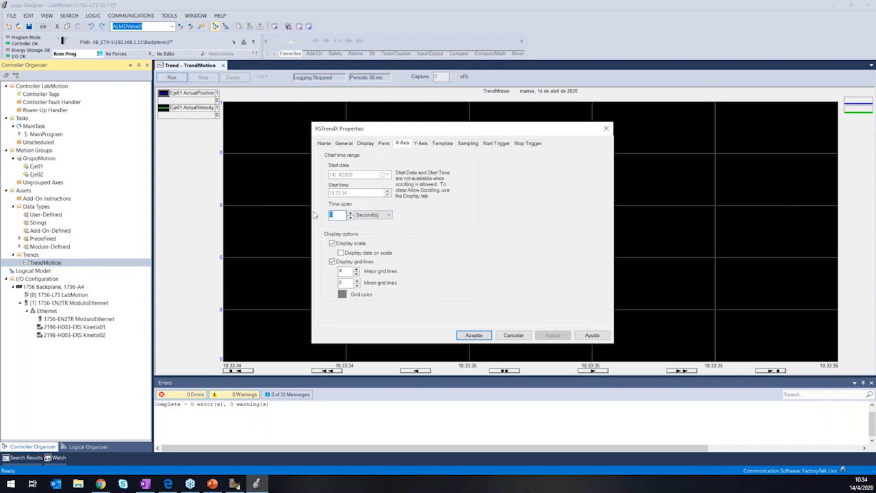
{"action": "type", "text": "12"}
{"action": "left_click", "coordinate": [421, 144]}
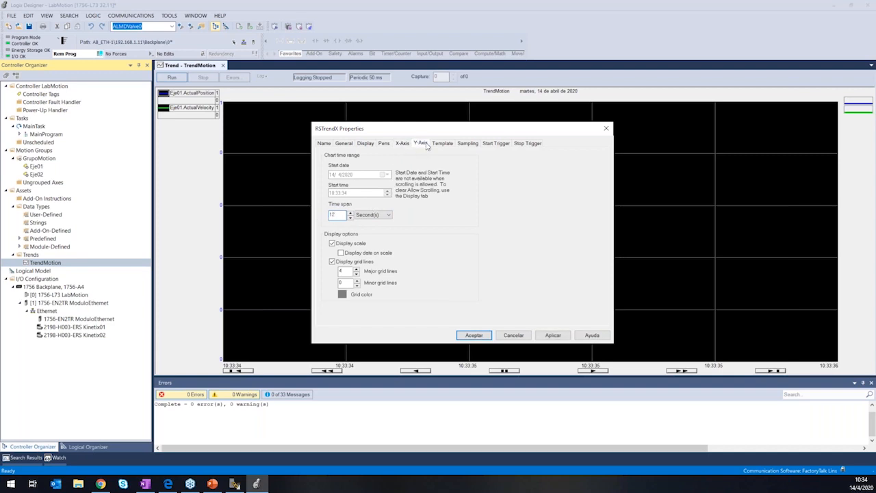
{"action": "left_click", "coordinate": [337, 172]}
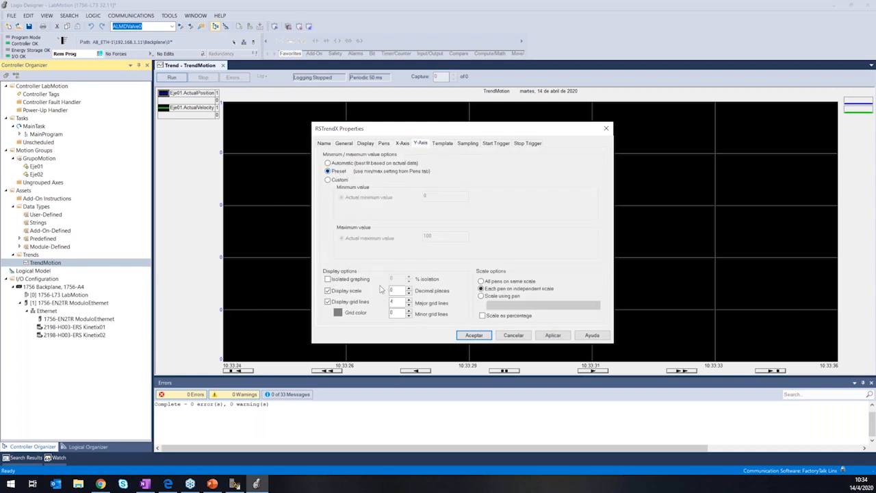
{"action": "left_click", "coordinate": [349, 279]}
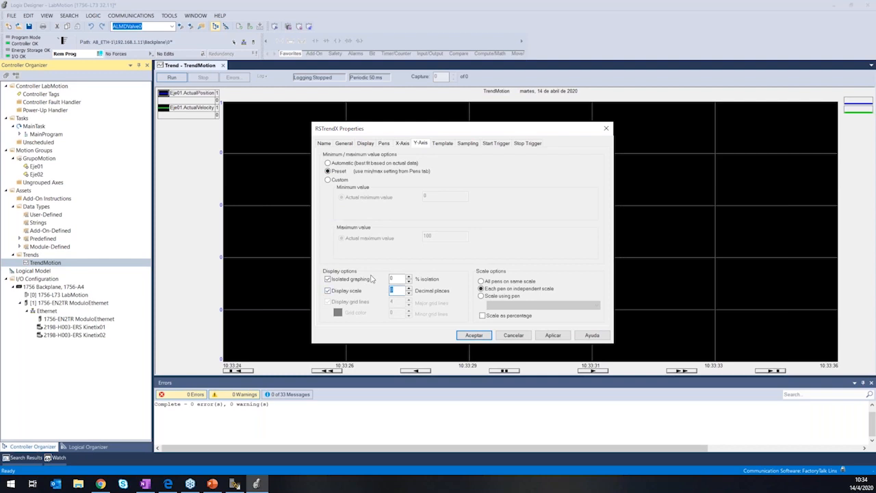
{"action": "type", "text": "4"}
{"action": "left_click", "coordinate": [474, 335]}
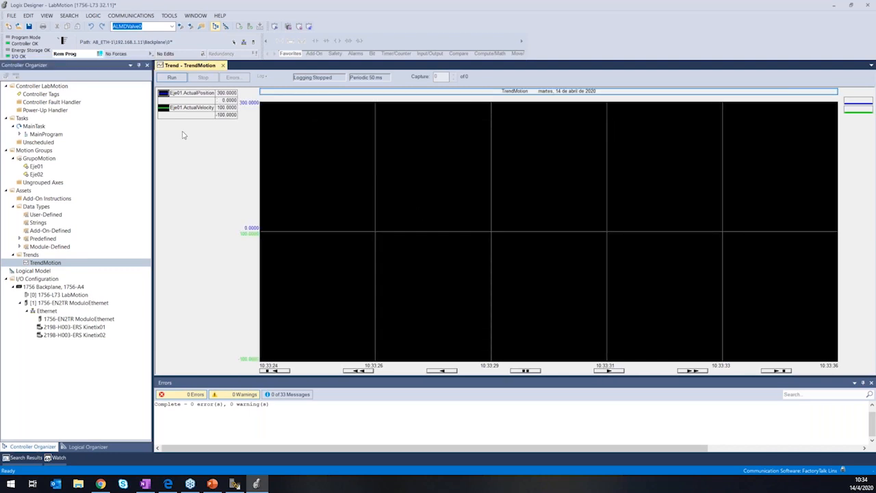
Start running the TrendMotion trend.
{"action": "left_click", "coordinate": [174, 79]}
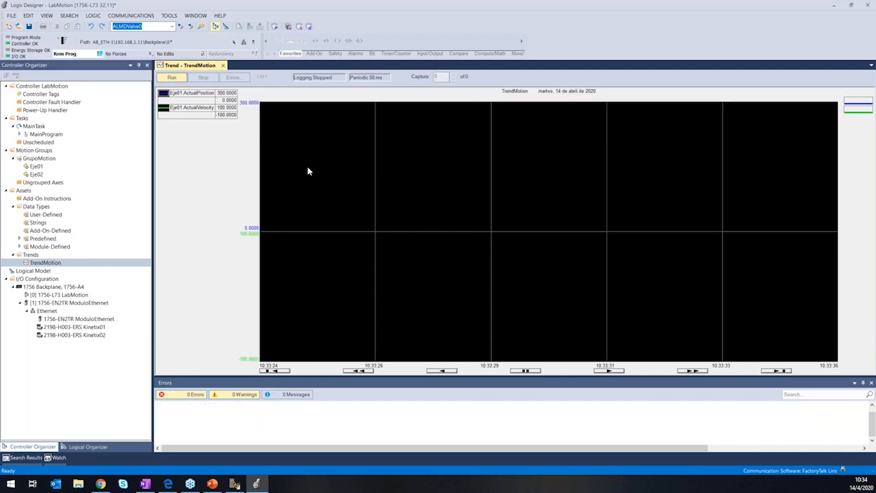
Run the TrendMotion trend and open the Motion Generator for axis Eje01, placing its console clear of the chart.
{"action": "left_click", "coordinate": [177, 79]}
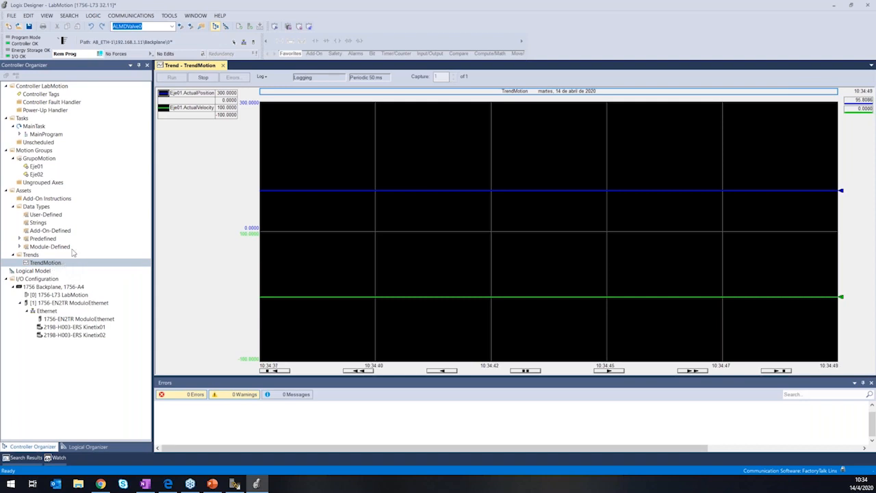
{"action": "right_click", "coordinate": [41, 169]}
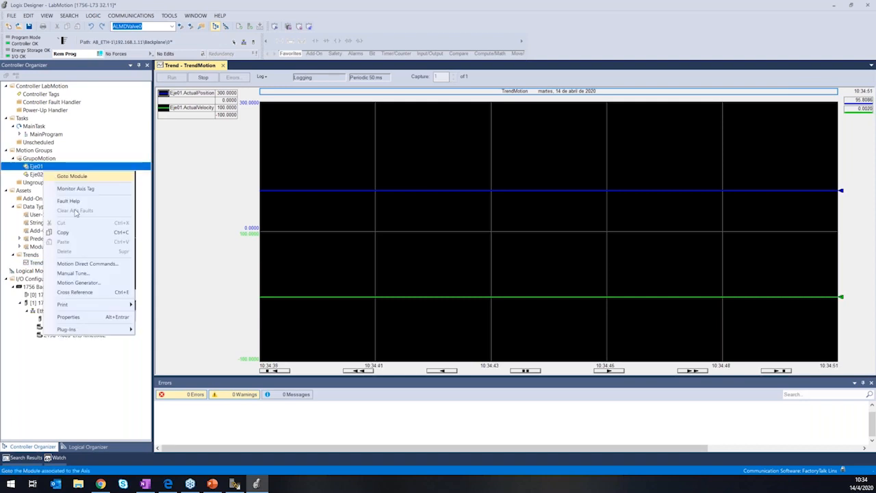
{"action": "left_click", "coordinate": [77, 282]}
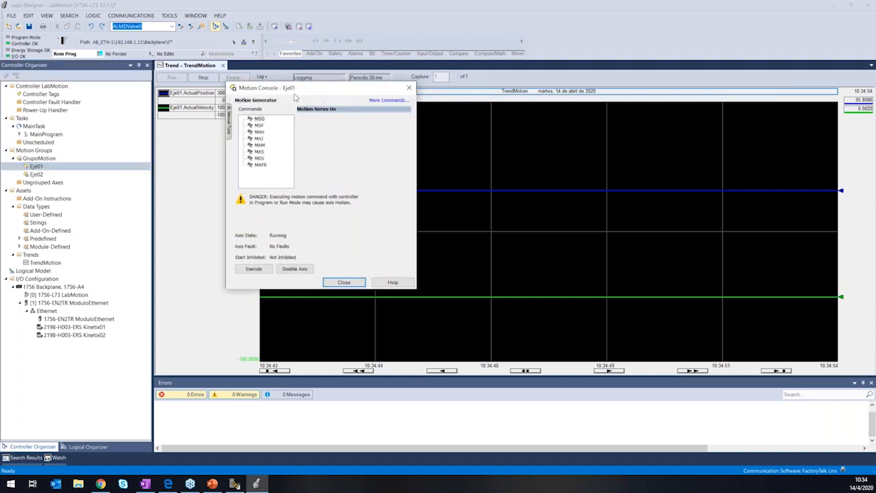
{"action": "left_click_drag", "start_coordinate": [291, 88], "coordinate": [98, 94]}
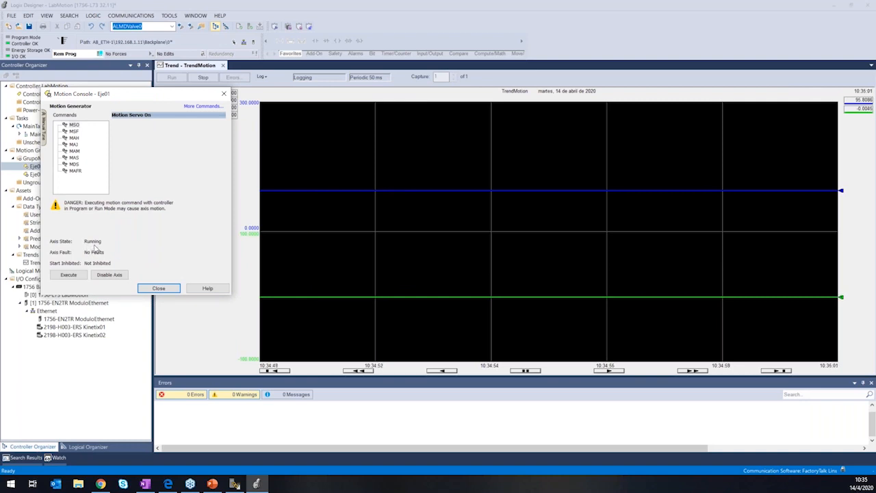
Jog Eje01 forward with the MAJ command at a speed of 25 units per second.
{"action": "left_click", "coordinate": [73, 145]}
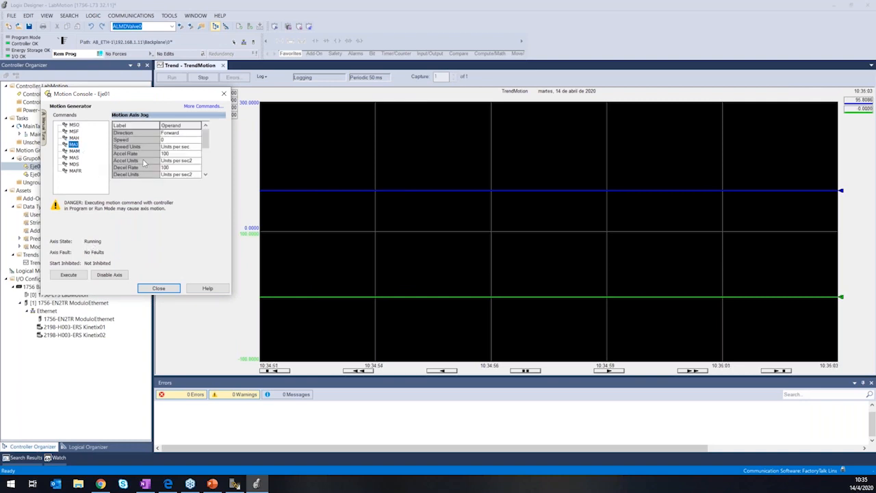
{"action": "left_click", "coordinate": [173, 139]}
{"action": "key", "text": "BackSpace"}
{"action": "type", "text": "5"}
{"action": "left_click", "coordinate": [81, 275]}
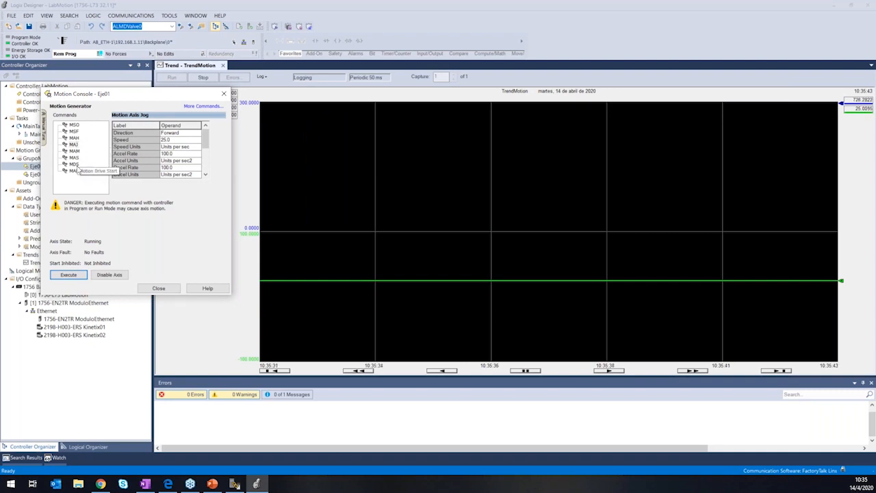
Stop all motion on Eje01 with the MAS command and home the axis with MAH.
{"action": "left_click", "coordinate": [74, 157]}
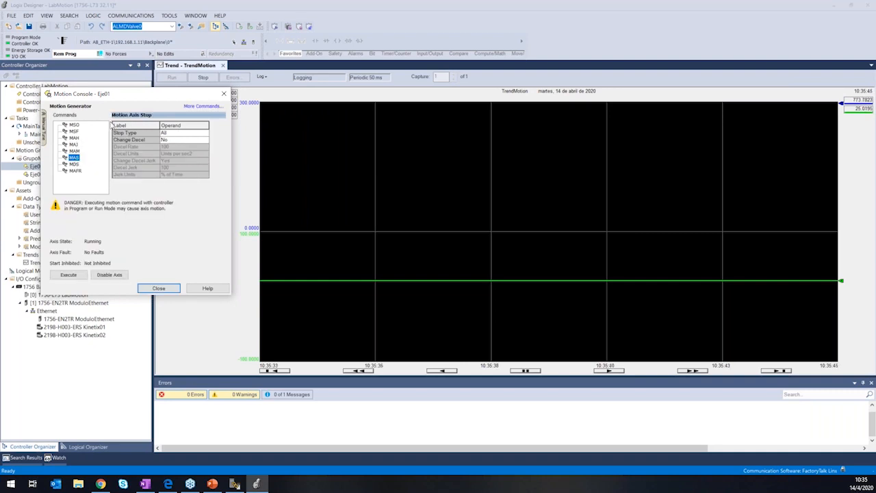
{"action": "left_click", "coordinate": [68, 274]}
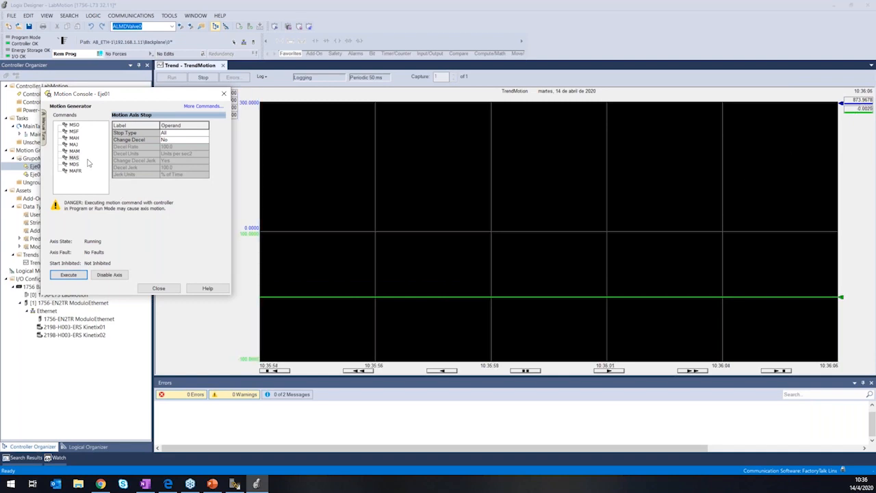
{"action": "left_click", "coordinate": [75, 138]}
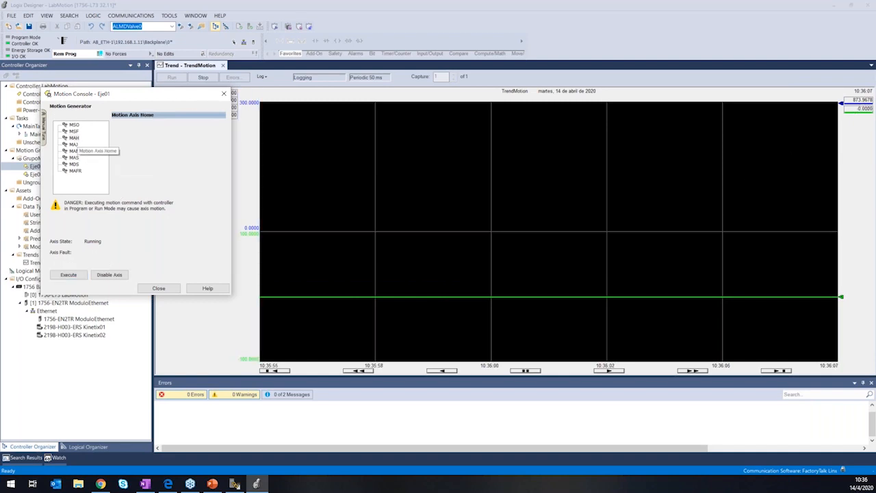
{"action": "left_click", "coordinate": [68, 275]}
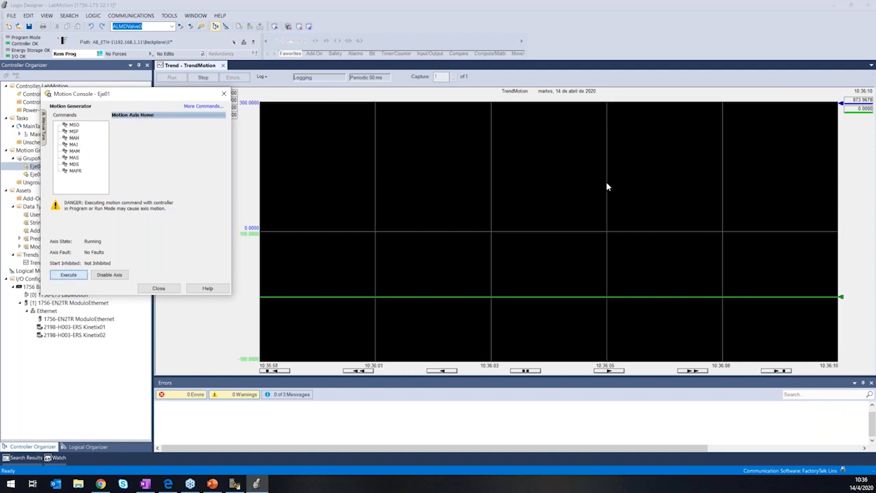
Execute an absolute MAM move of Eje01 to position 100 at speed 20, with accel and decel rates of 80.
{"action": "left_click", "coordinate": [76, 152]}
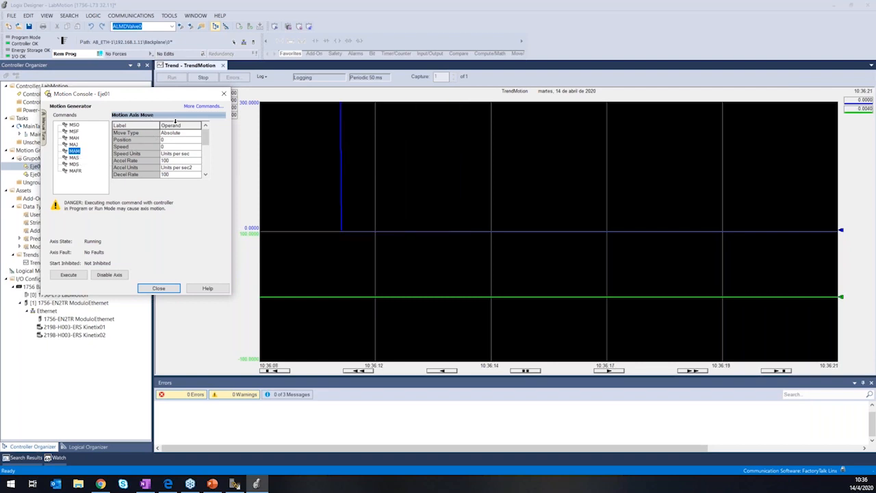
{"action": "left_click", "coordinate": [171, 140]}
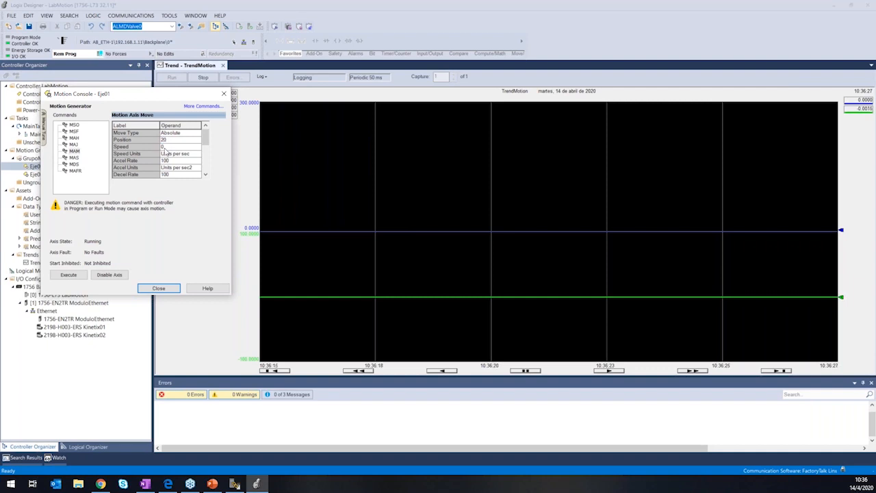
{"action": "double_click", "coordinate": [177, 141]}
{"action": "type", "text": "100"}
{"action": "key", "text": "Tab"}
{"action": "left_click", "coordinate": [183, 162]}
{"action": "type", "text": "80"}
{"action": "left_click", "coordinate": [179, 176]}
{"action": "type", "text": "8"}
{"action": "left_click", "coordinate": [80, 276]}
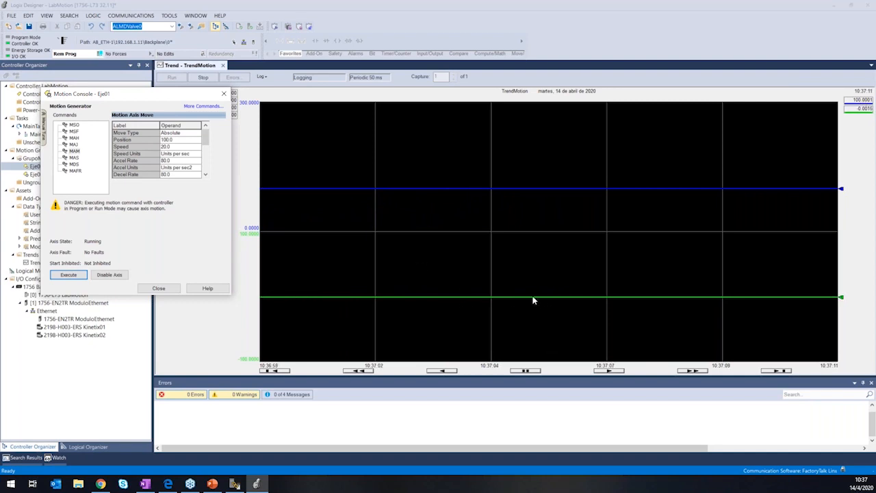
Return Eje01 to absolute position 0 by changing the MAM move's target position and executing it.
{"action": "mouse_move", "coordinate": [568, 301]}
{"action": "left_click", "coordinate": [177, 140]}
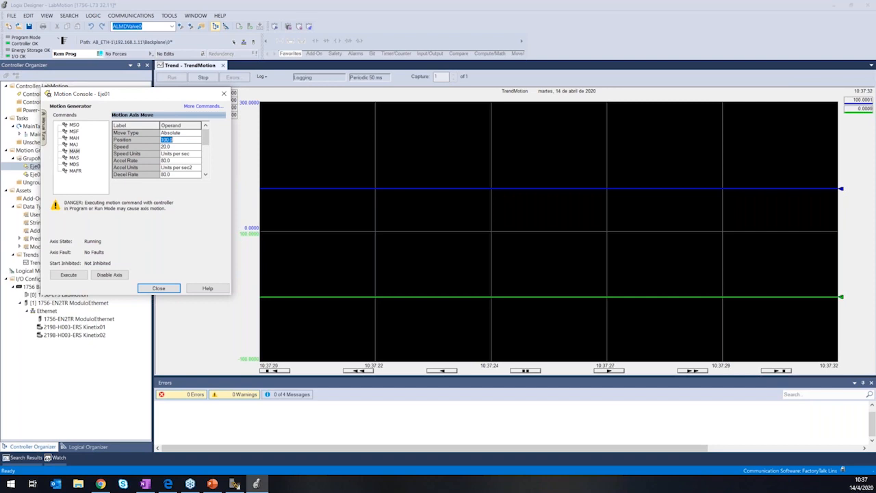
{"action": "type", "text": "0"}
{"action": "left_click", "coordinate": [176, 149]}
{"action": "left_click", "coordinate": [57, 275]}
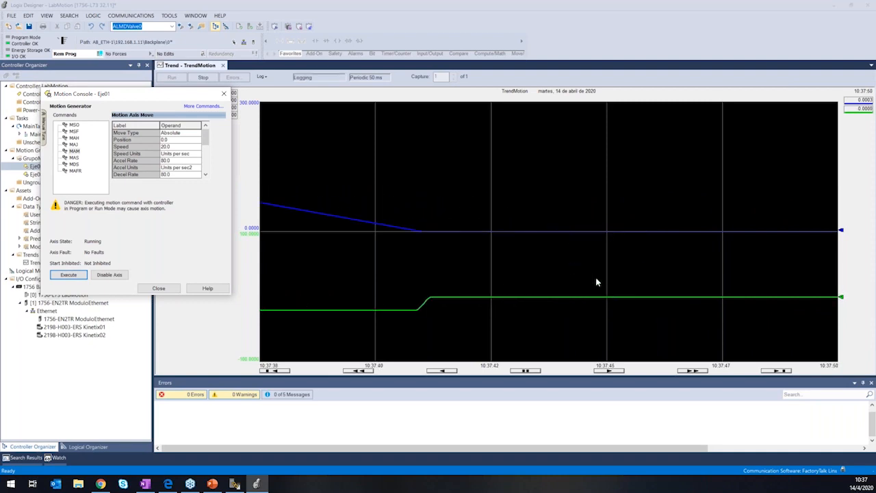
{"action": "left_click", "coordinate": [74, 151]}
{"action": "left_click", "coordinate": [73, 145]}
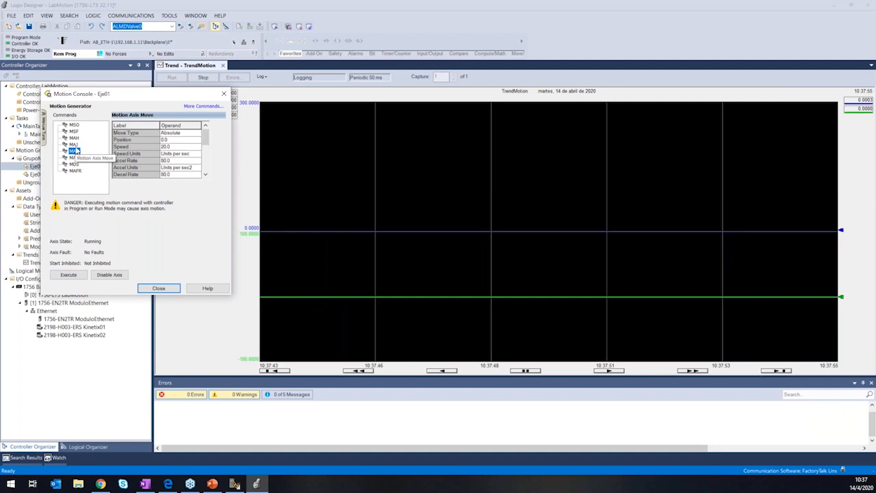
{"action": "left_click", "coordinate": [75, 151]}
{"action": "left_click", "coordinate": [74, 145]}
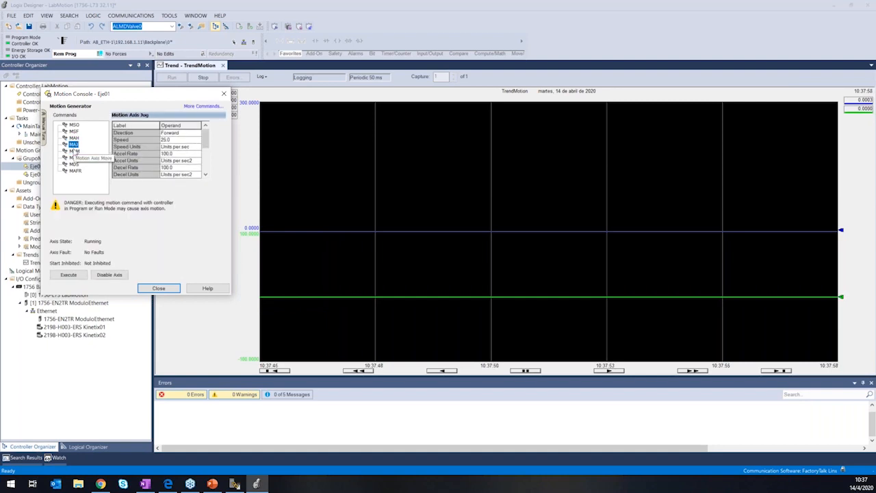
{"action": "left_click", "coordinate": [75, 151]}
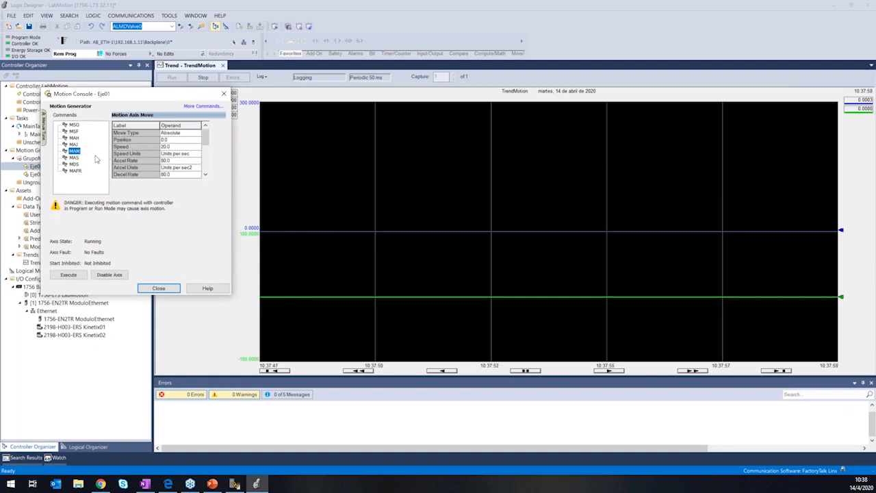
{"action": "left_click", "coordinate": [74, 126]}
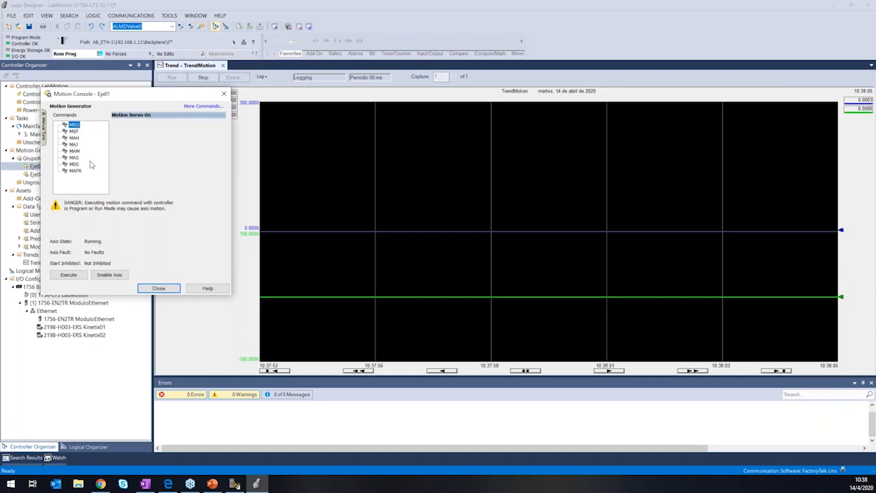
Turn off Eje01's servo with the MSF command and try to jog the axis with MAJ.
{"action": "left_click", "coordinate": [74, 131]}
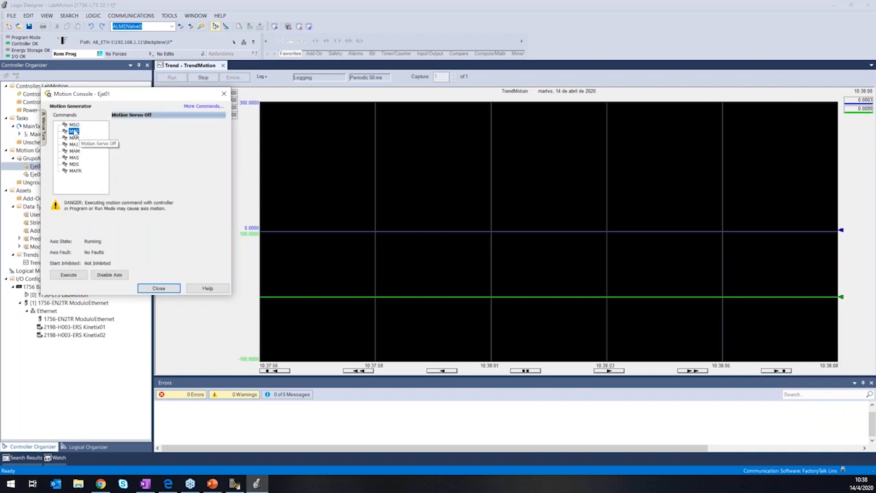
{"action": "left_click", "coordinate": [69, 274]}
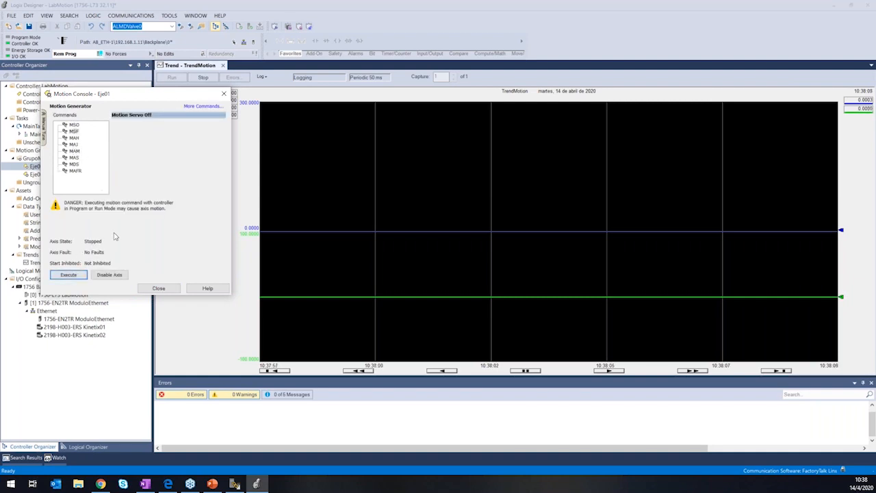
{"action": "left_click", "coordinate": [74, 145]}
{"action": "left_click", "coordinate": [84, 273]}
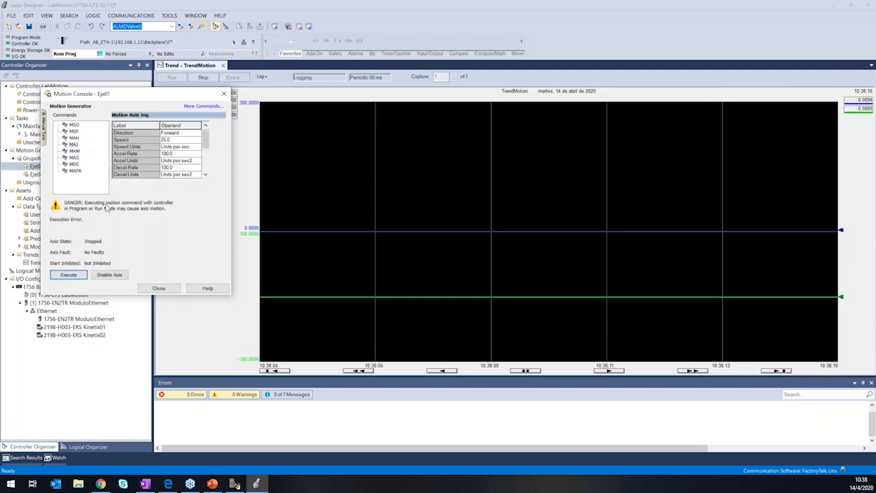
Turn on Eje01's servo with the MSO command and jog the axis forward with MAJ.
{"action": "left_click", "coordinate": [74, 125]}
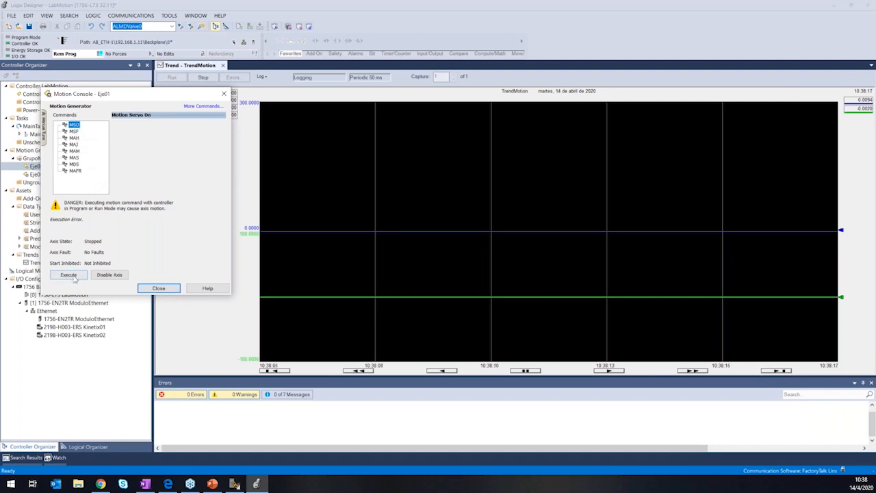
{"action": "left_click", "coordinate": [70, 274]}
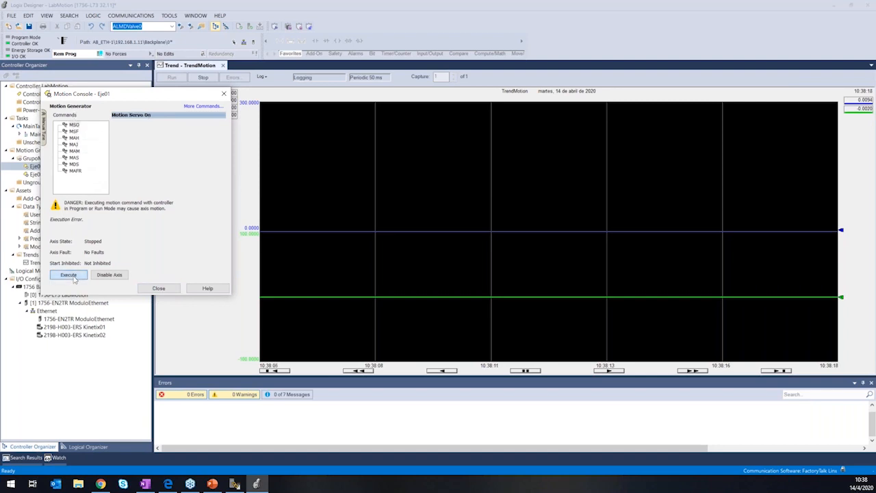
{"action": "left_click", "coordinate": [74, 145]}
{"action": "left_click", "coordinate": [69, 275]}
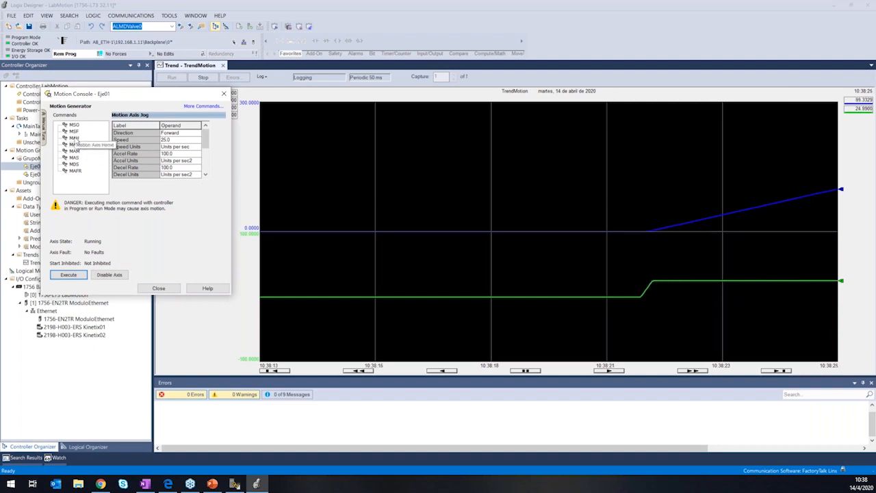
{"action": "left_click", "coordinate": [74, 139]}
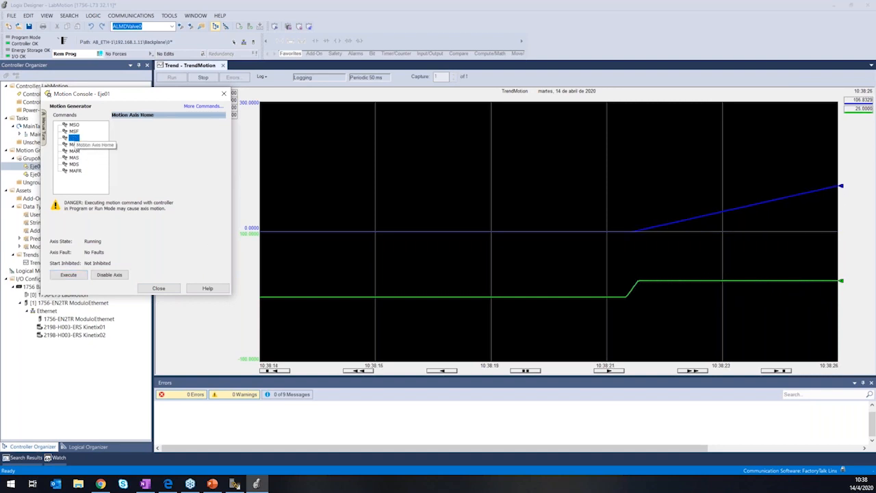
{"action": "left_click", "coordinate": [75, 165]}
{"action": "left_click", "coordinate": [75, 170]}
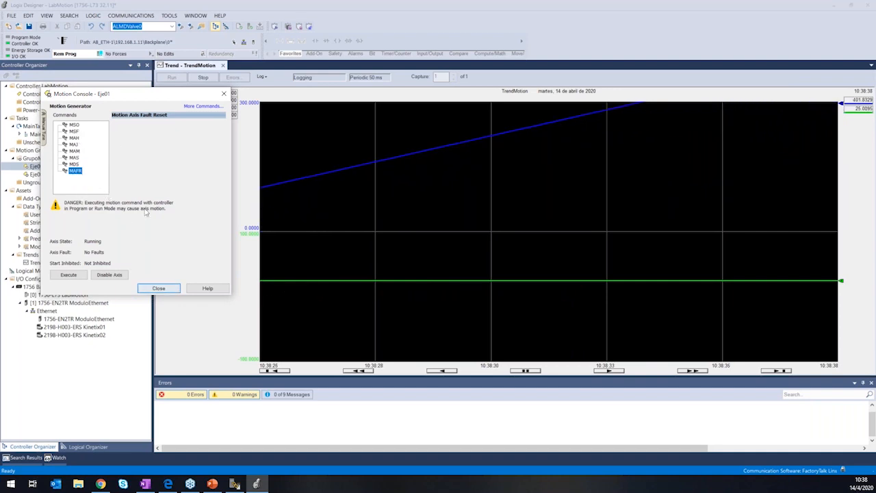
Switch off Eje01's servo during the jog with the MSF command and close the Motion Console.
{"action": "left_click", "coordinate": [72, 131]}
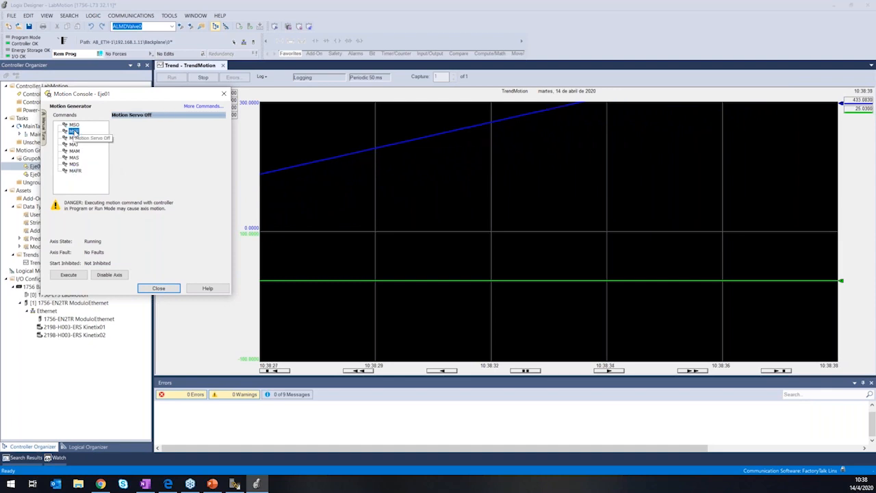
{"action": "left_click", "coordinate": [70, 275]}
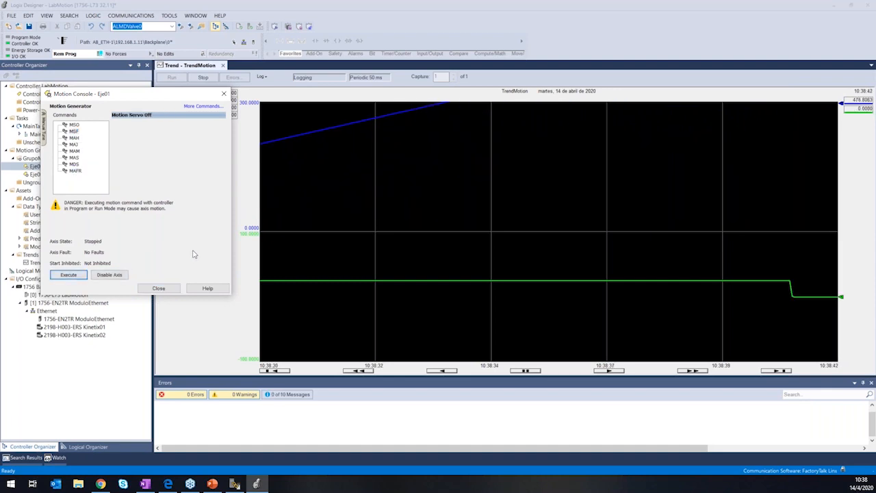
{"action": "left_click", "coordinate": [170, 289]}
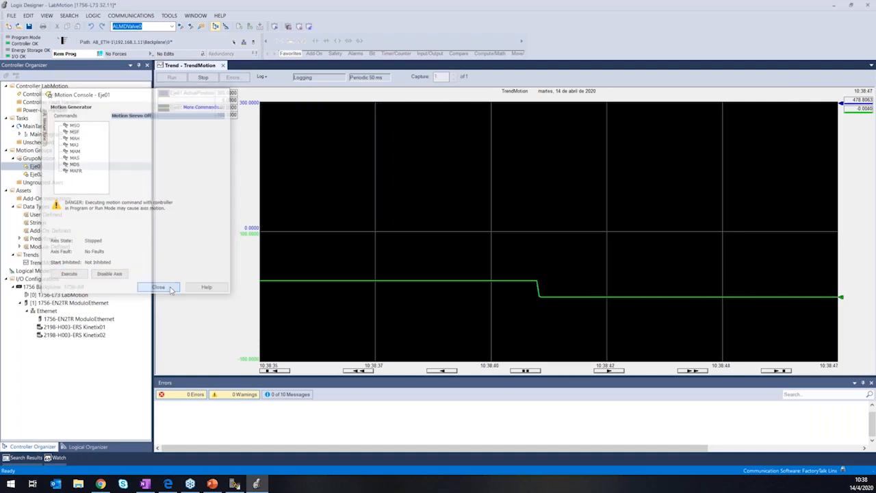
Open the MainRoutine of MainProgram in the ladder editor.
{"action": "left_click", "coordinate": [23, 136]}
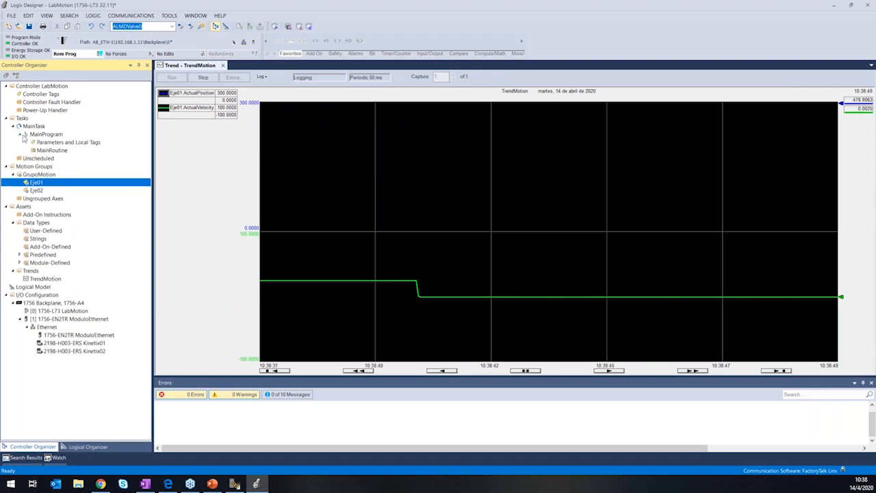
{"action": "right_click", "coordinate": [58, 151]}
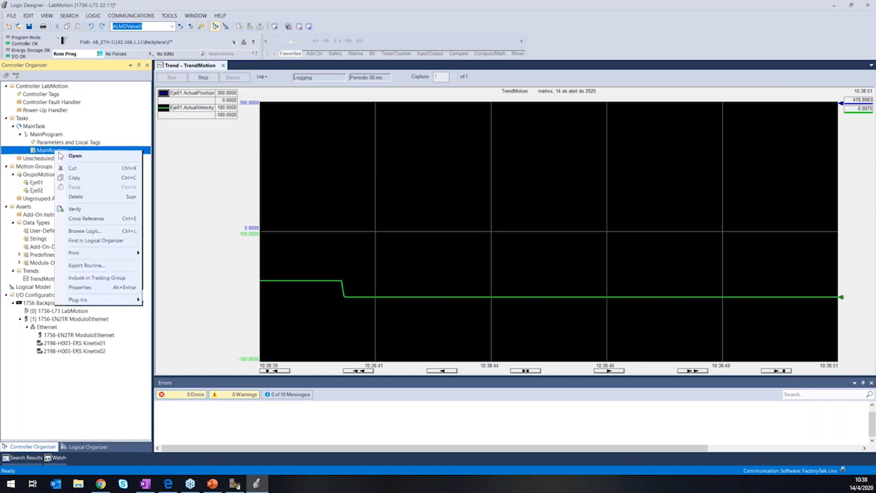
{"action": "left_click", "coordinate": [75, 156]}
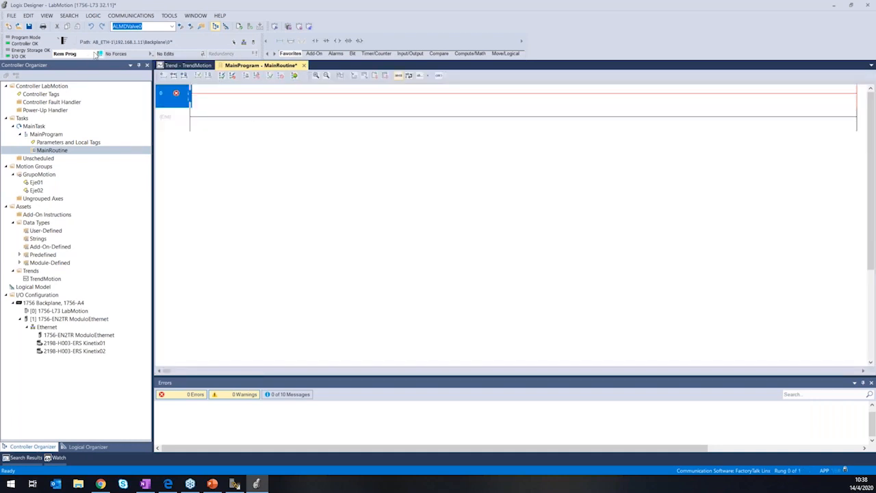
Take the LabMotion project offline from the controller, accepting that the running trend stops and loses its data.
{"action": "left_click", "coordinate": [96, 55]}
{"action": "left_click", "coordinate": [117, 63]}
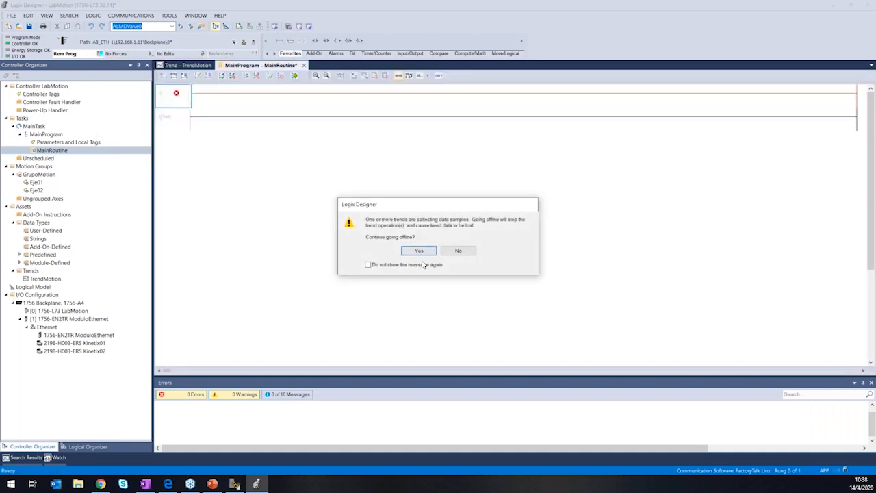
{"action": "left_click", "coordinate": [429, 253]}
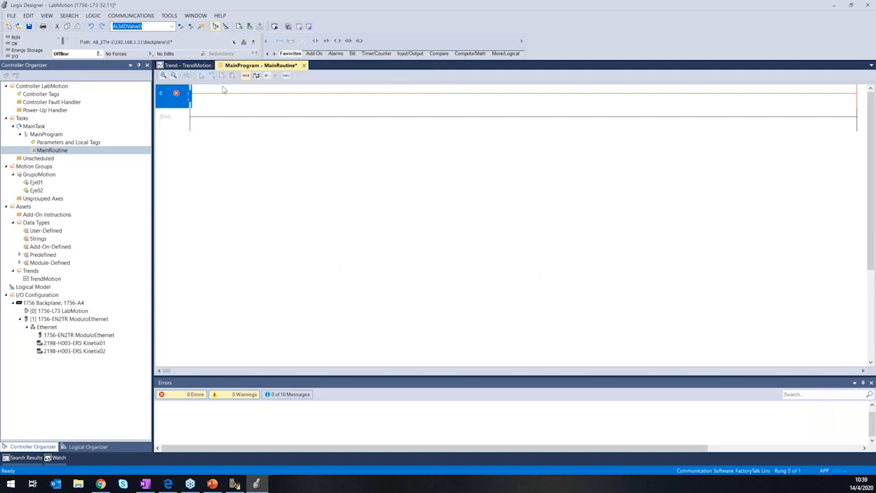
Add a MAM (Motion Axis Move) instruction to rung 0 of the MainRoutine.
{"action": "right_click", "coordinate": [204, 94]}
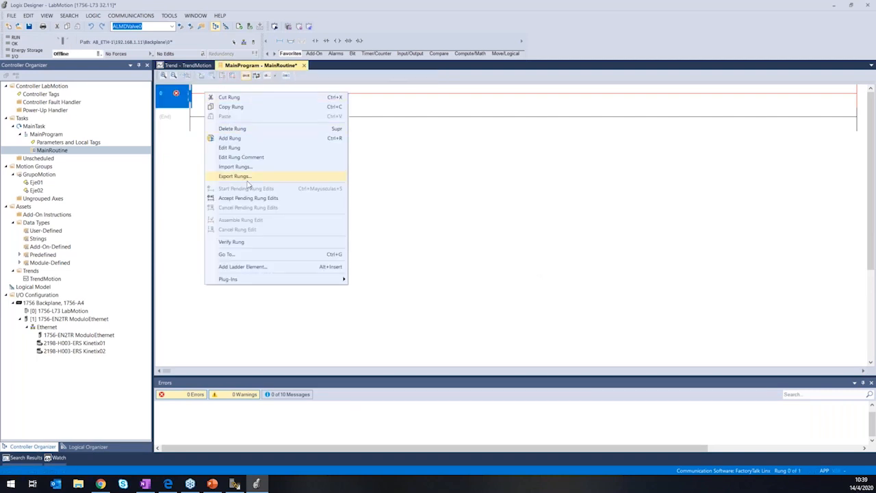
{"action": "left_click", "coordinate": [254, 267]}
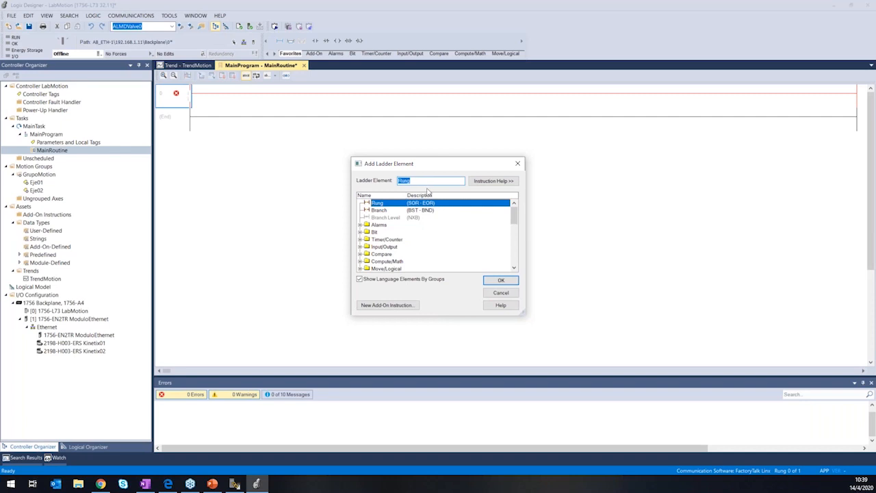
{"action": "type", "text": "MAM"}
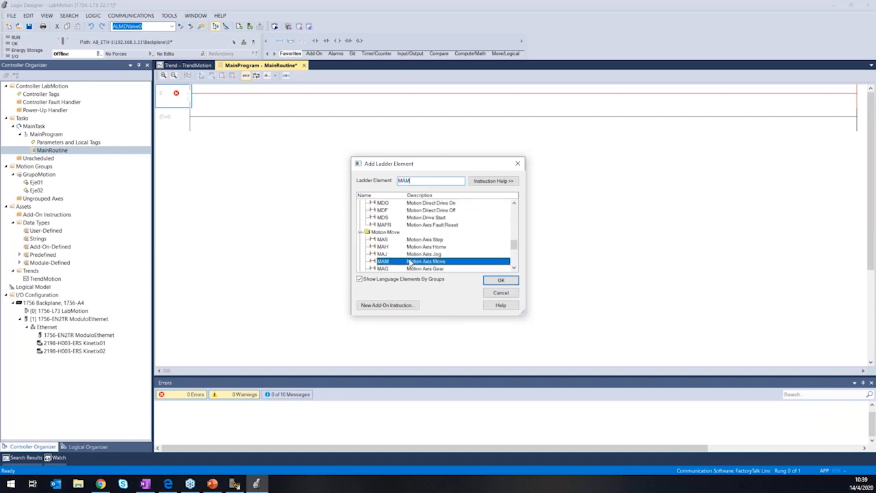
{"action": "left_click", "coordinate": [514, 267]}
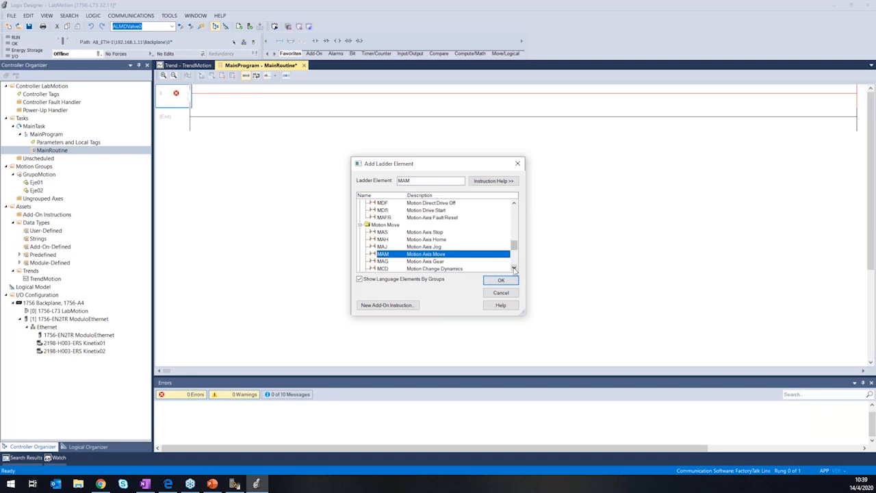
{"action": "left_click", "coordinate": [514, 268]}
{"action": "left_click_drag", "start_coordinate": [514, 249], "coordinate": [514, 252]}
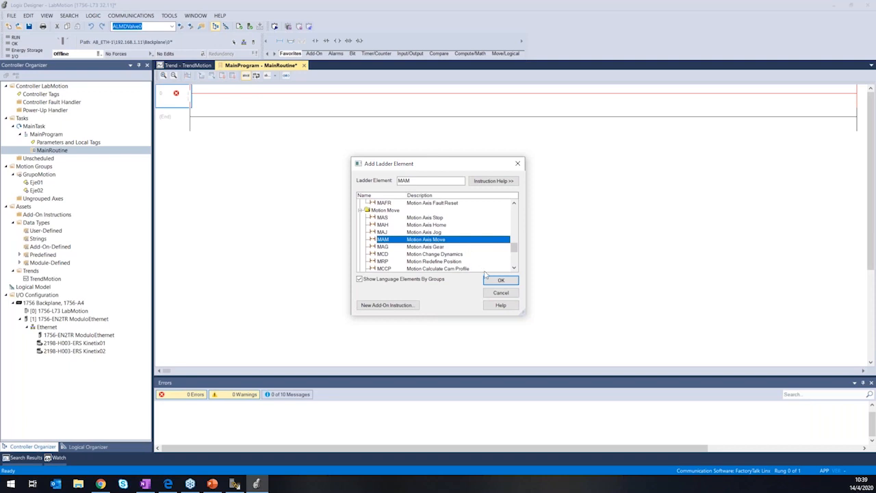
{"action": "left_click", "coordinate": [500, 281]}
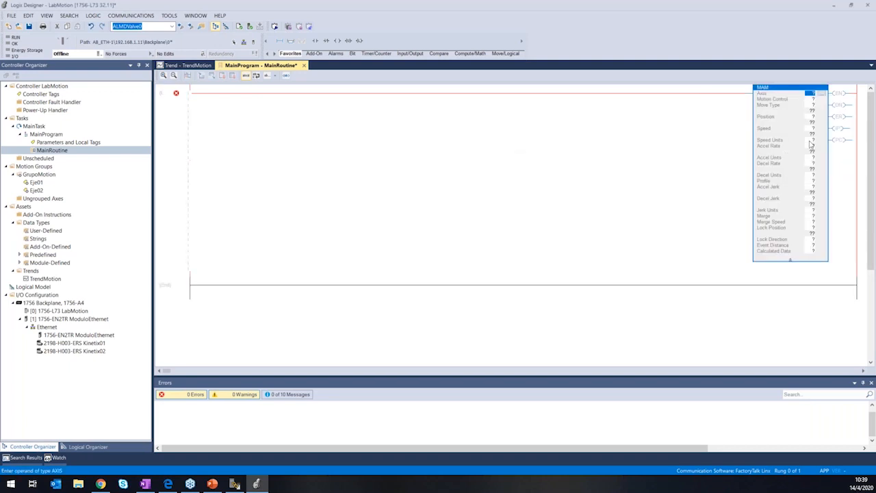
{"action": "left_click", "coordinate": [816, 100]}
{"action": "left_click", "coordinate": [810, 129]}
{"action": "left_click", "coordinate": [810, 163]}
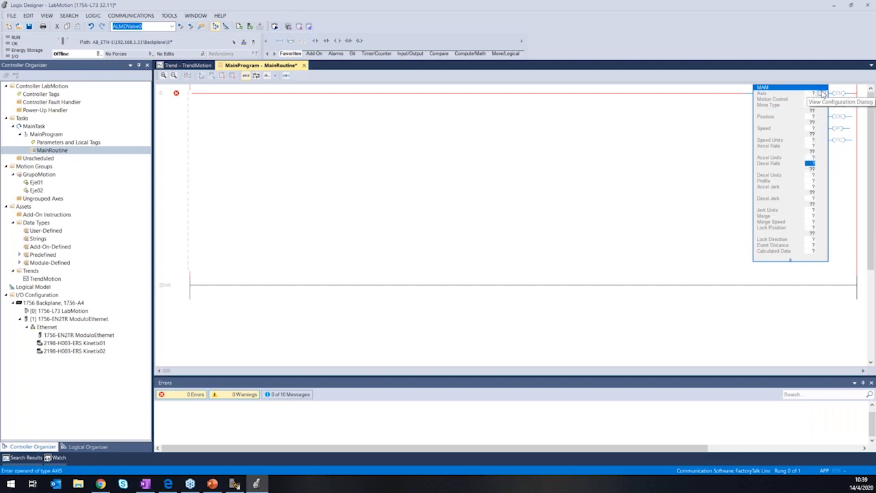
{"action": "left_click", "coordinate": [202, 98]}
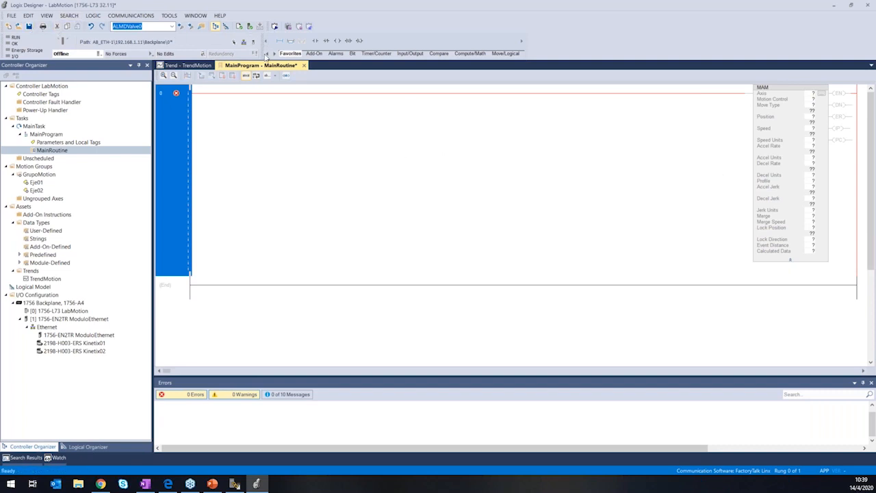
Switch to the PowerPoint presentation, resume the slide show from the current slide and advance to the "Resolucion de problemas" slide.
{"action": "left_click", "coordinate": [830, 6]}
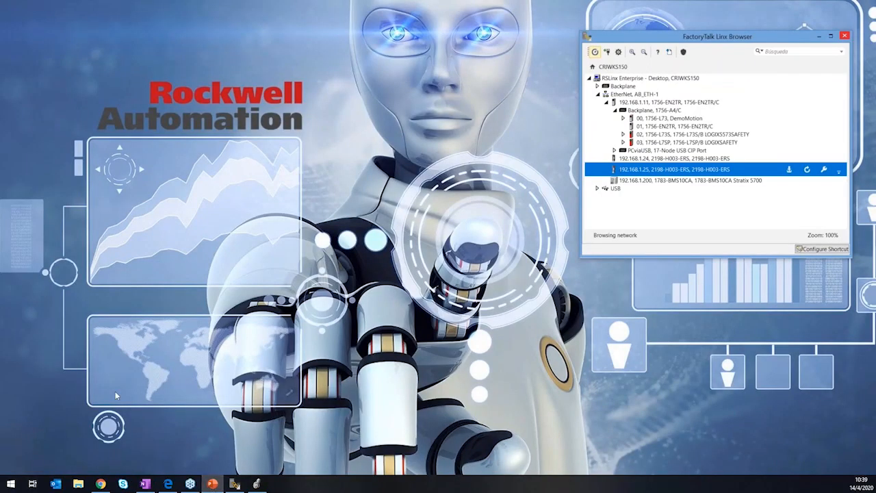
{"action": "left_click_drag", "start_coordinate": [281, 128], "coordinate": [553, 6]}
{"action": "key", "text": "shift+F5"}
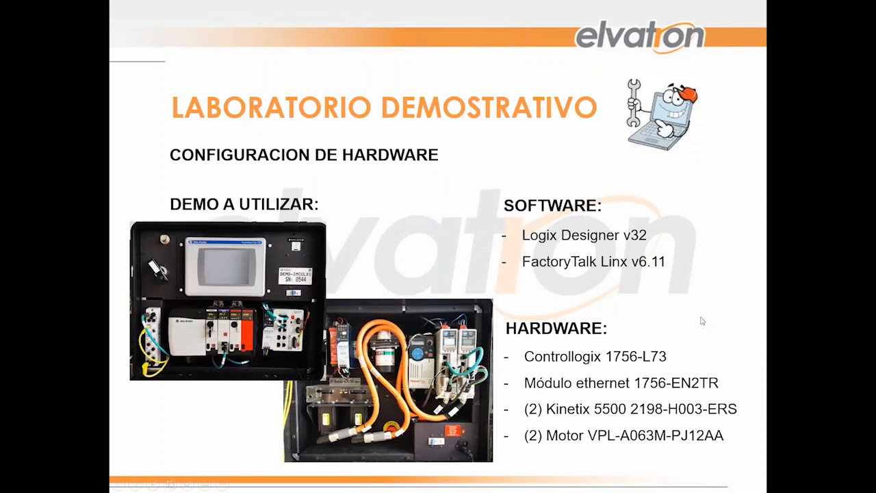
{"action": "key", "text": "Right"}
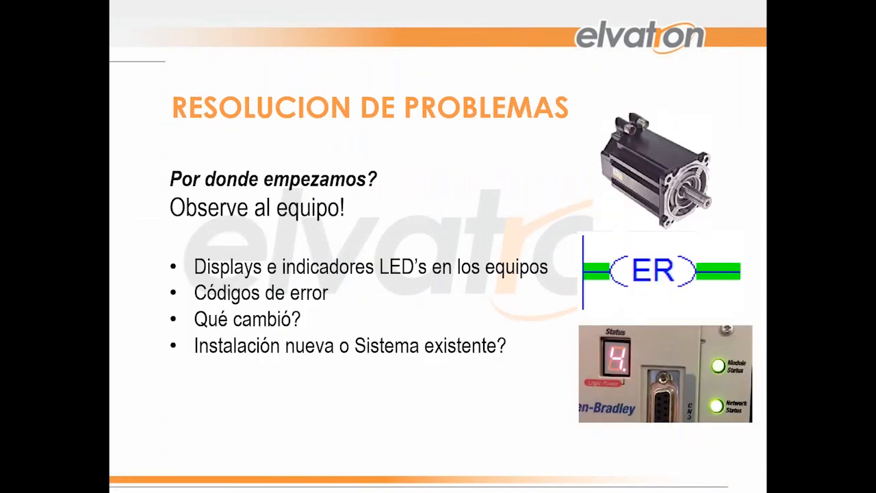